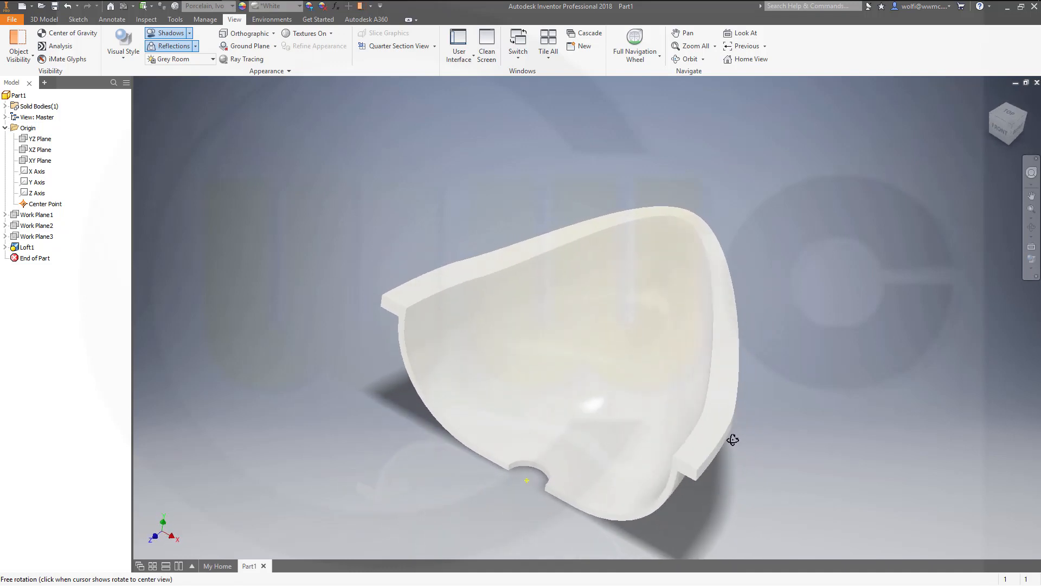
# Show all origin planes, axes and the center point of the new part
pyautogui.press('Escape')
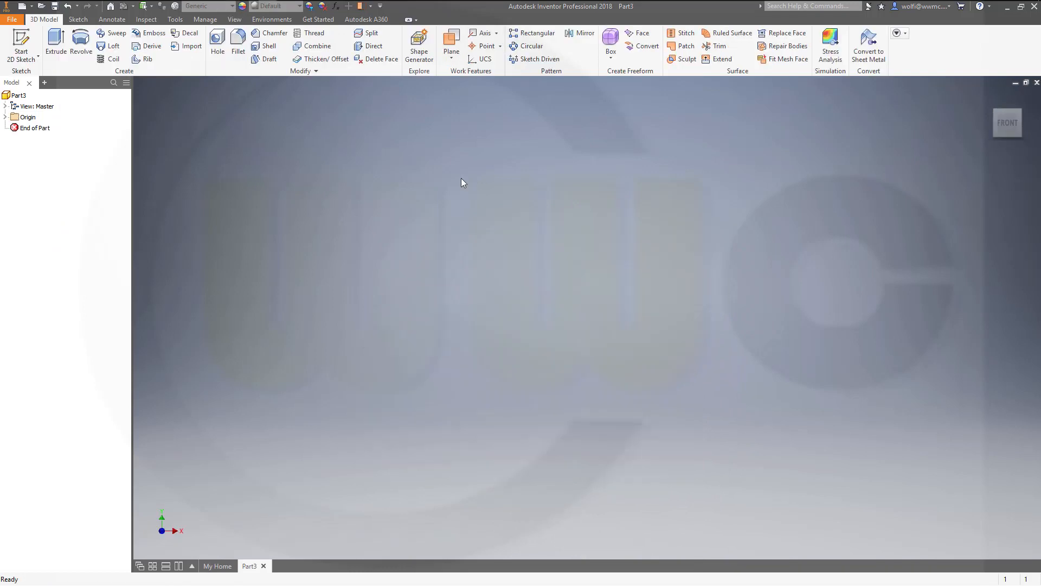
pyautogui.click(5, 117)
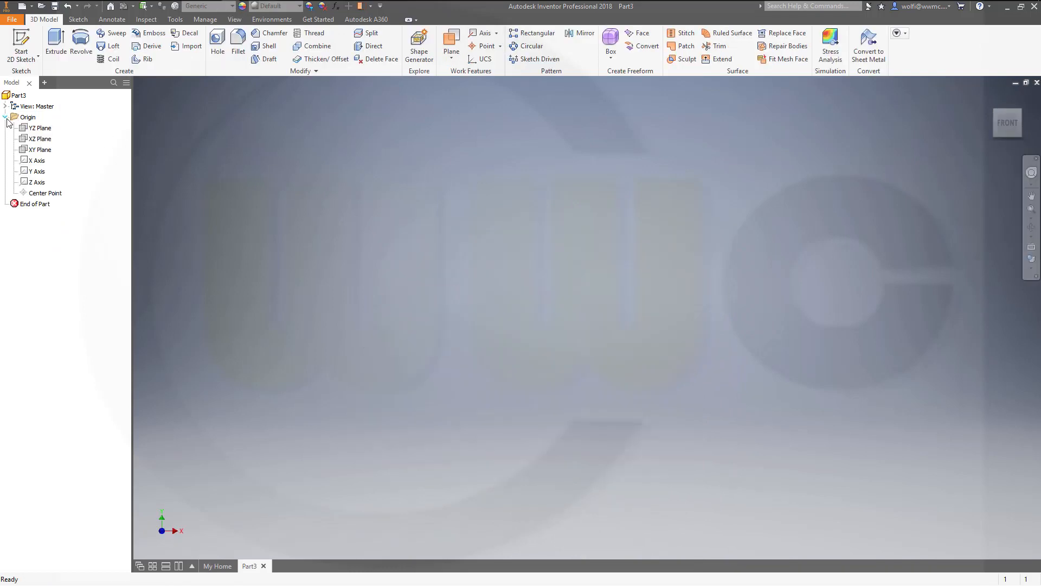
pyautogui.click(36, 130)
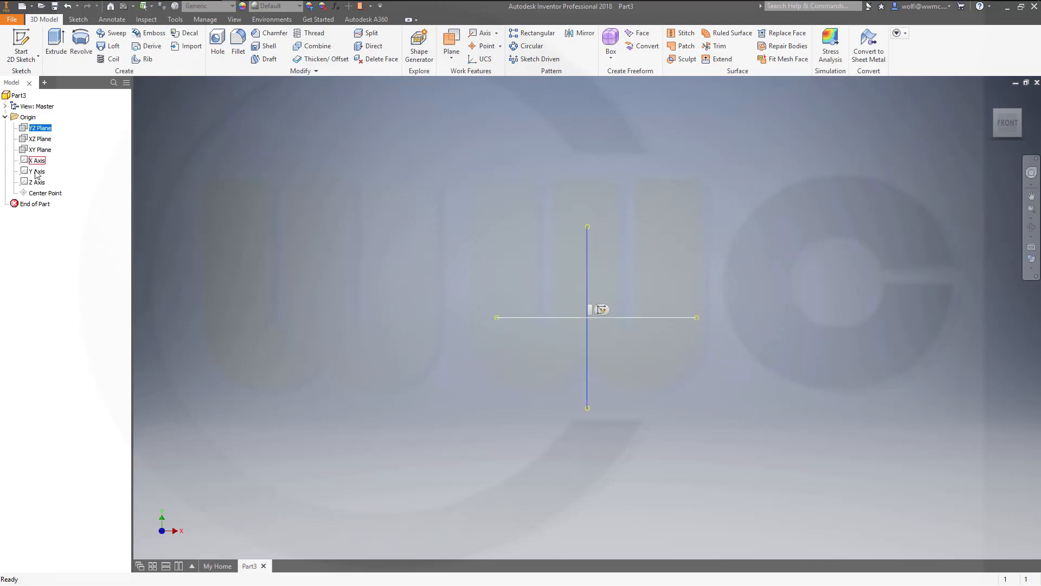
pyautogui.keyDown('shift'); pyautogui.click(39, 194); pyautogui.keyUp('shift')
pyautogui.rightClick(39, 195)
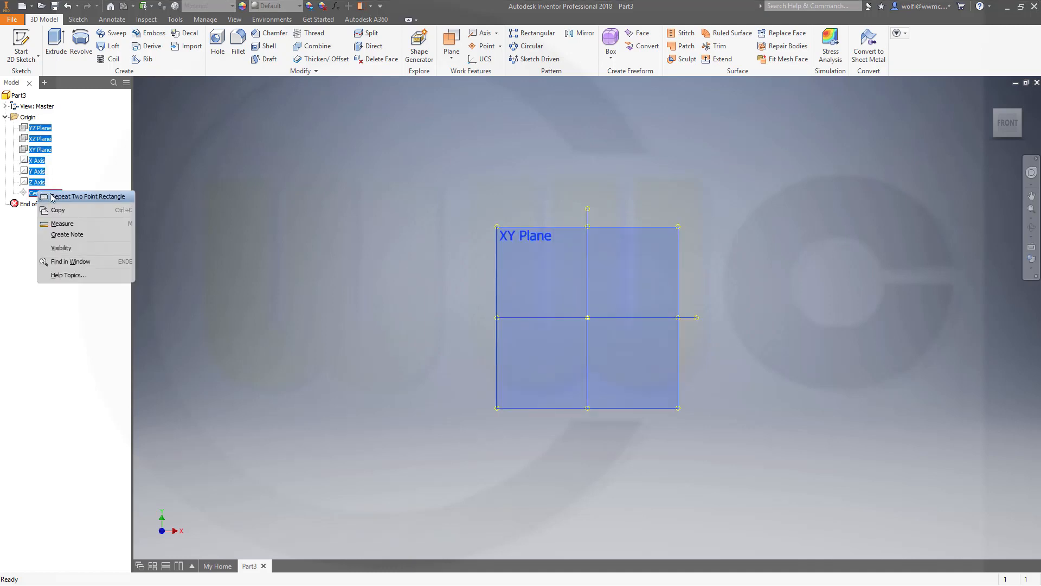
pyautogui.click(60, 249)
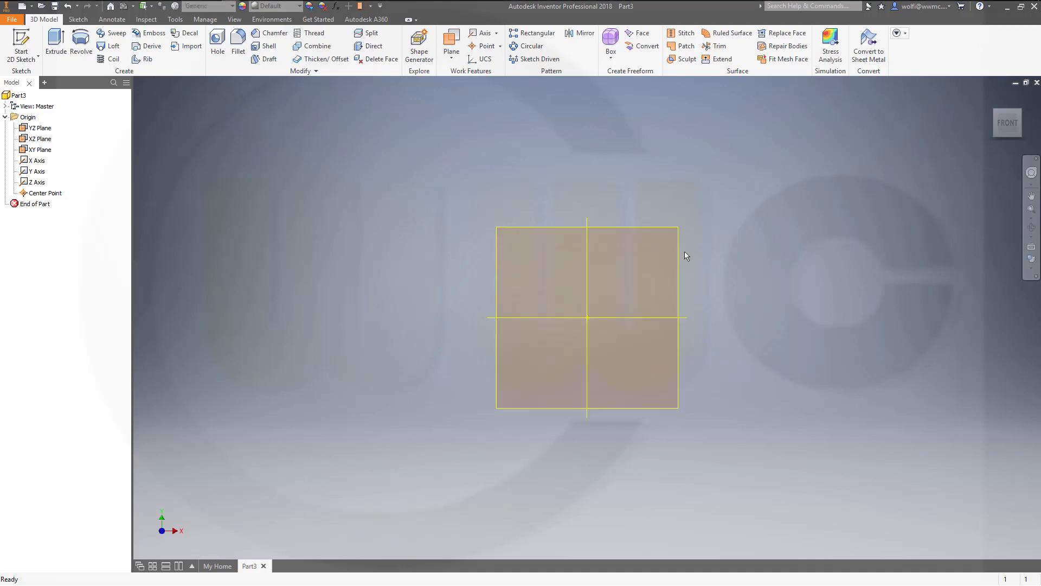
# Turn off auto-resize for the YZ, XZ and XY origin planes
pyautogui.keyDown('shift'); pyautogui.moveTo(801, 286); pyautogui.dragTo(787, 311, button='middle'); pyautogui.keyUp('shift')
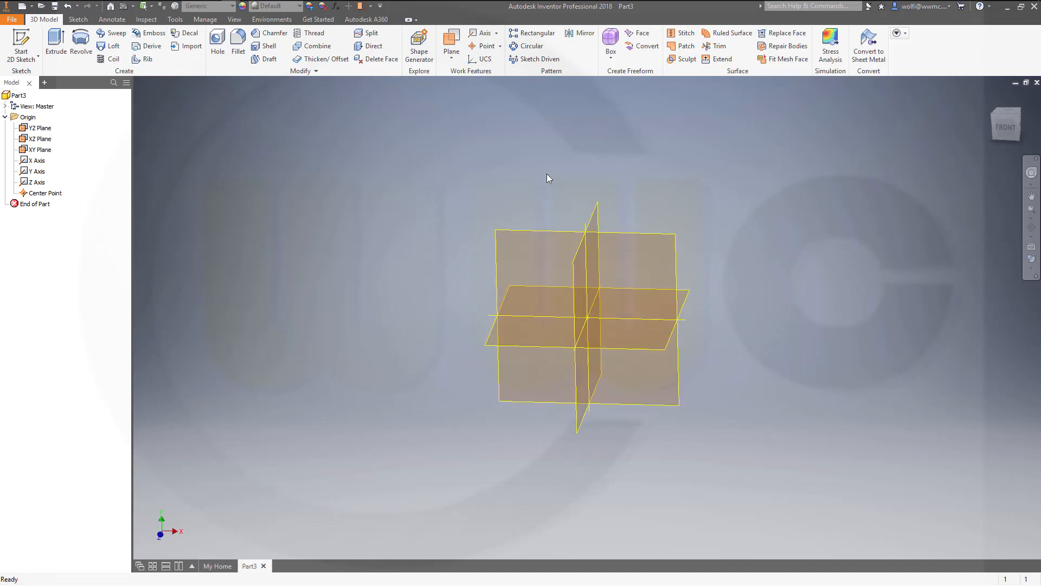
pyautogui.click(40, 128)
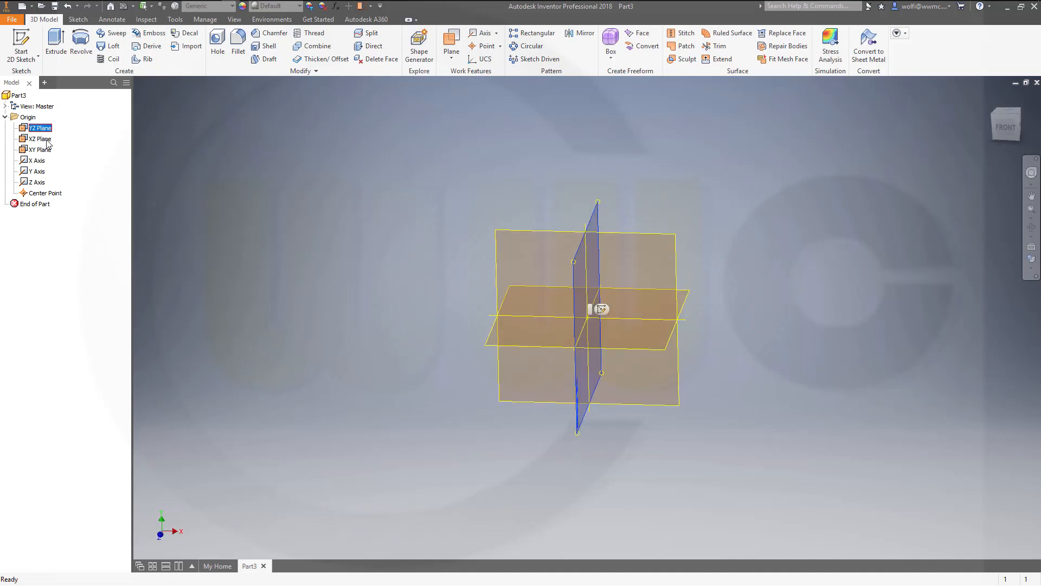
pyautogui.keyDown('shift'); pyautogui.click(48, 154); pyautogui.keyUp('shift')
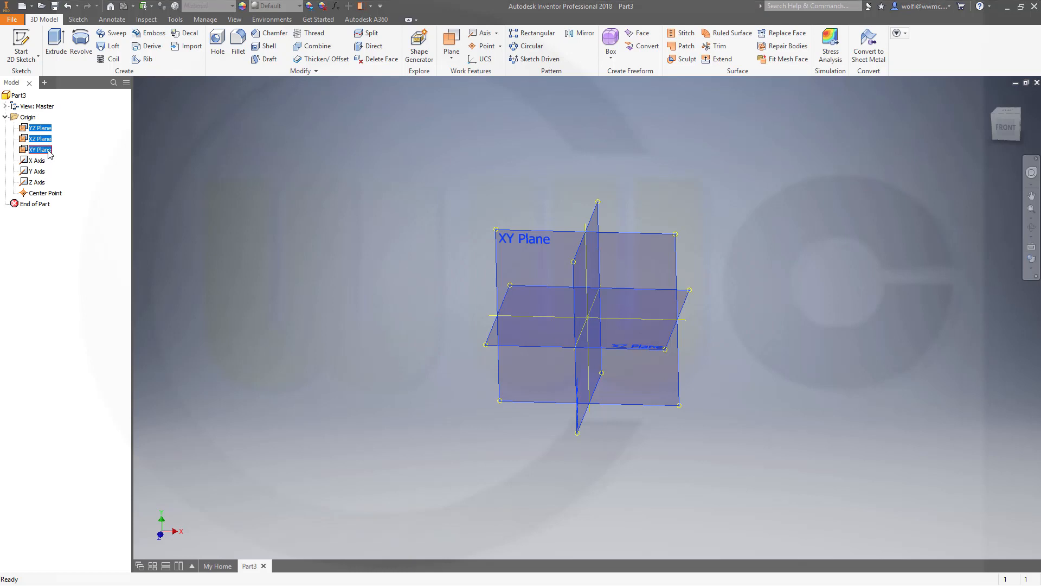
pyautogui.rightClick(49, 154)
pyautogui.press('Escape')
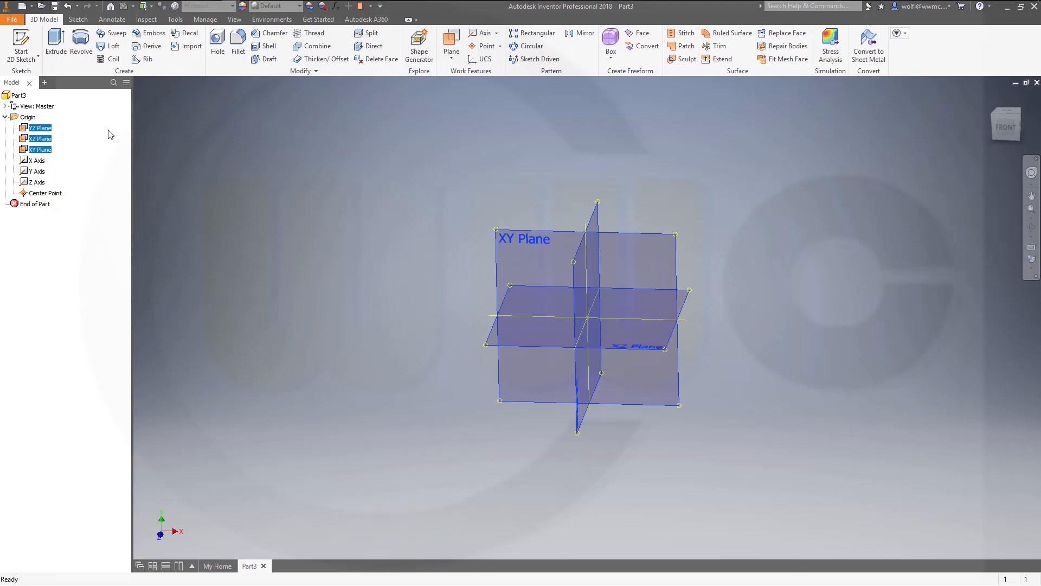
pyautogui.rightClick(43, 129)
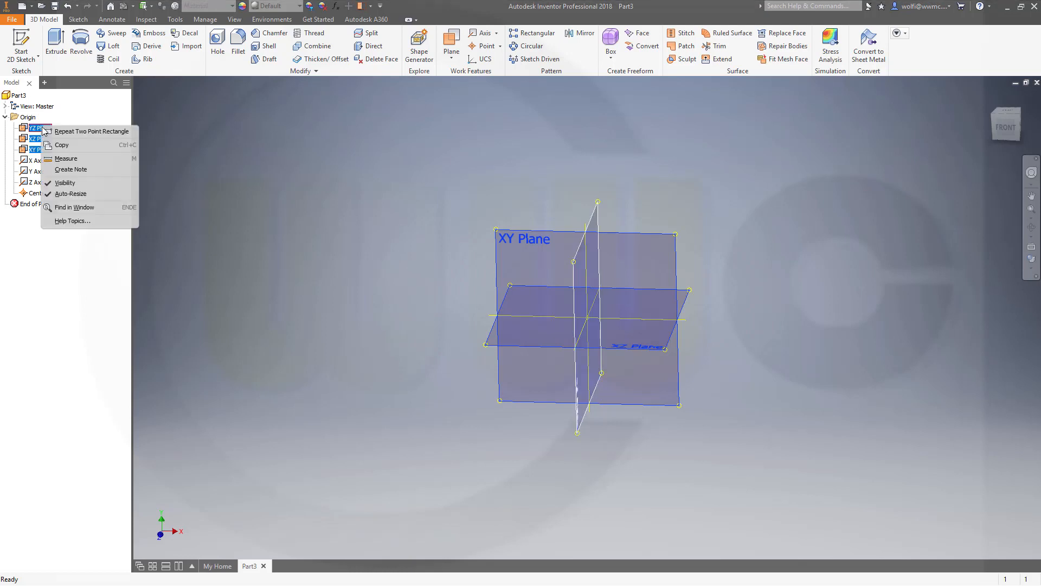
pyautogui.click(61, 194)
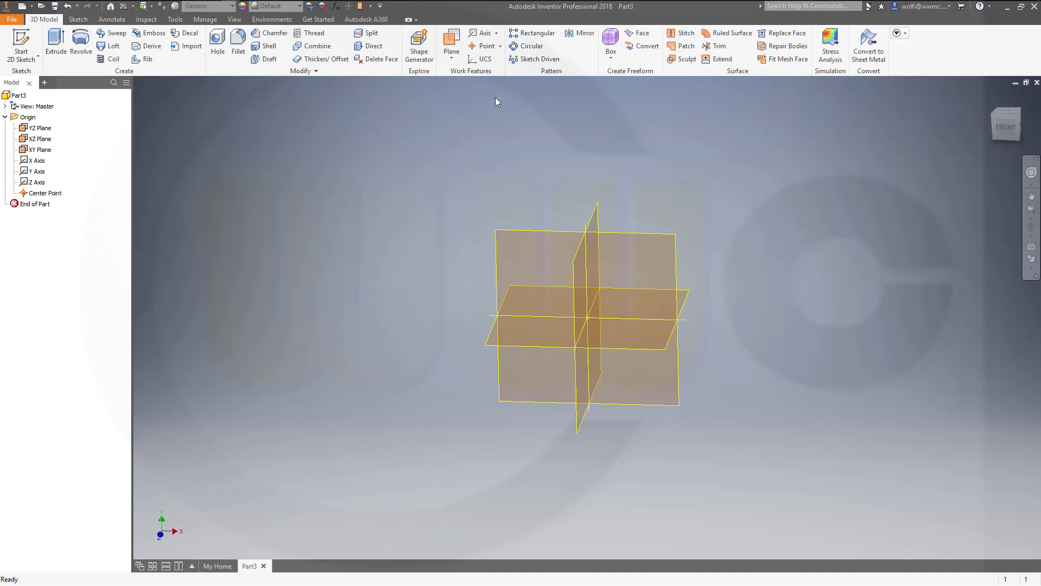
# Create a first work plane through the Y axis, tilted at an oblique angle to the XY plane
pyautogui.press(']')
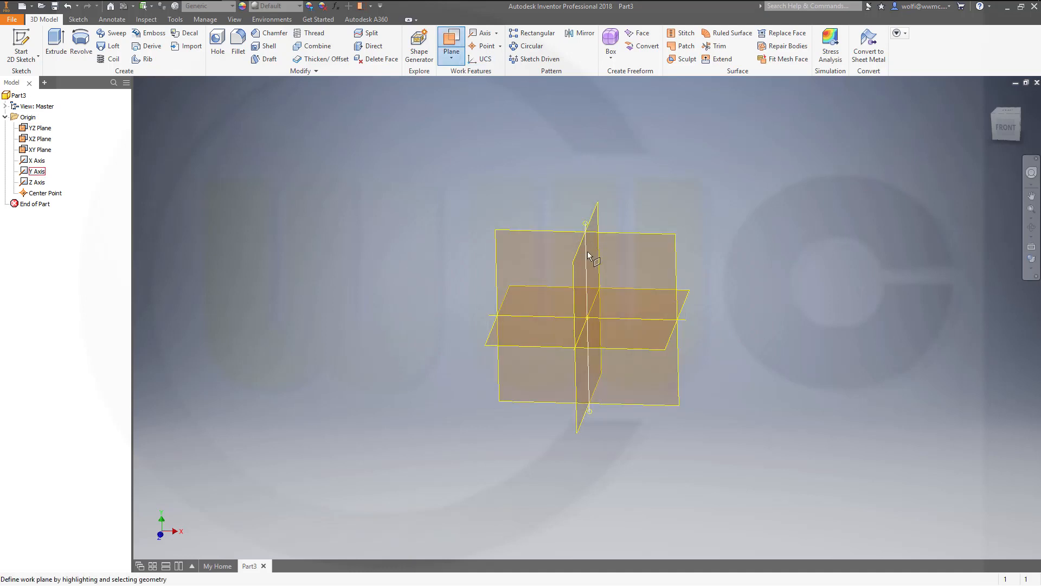
pyautogui.click(587, 252)
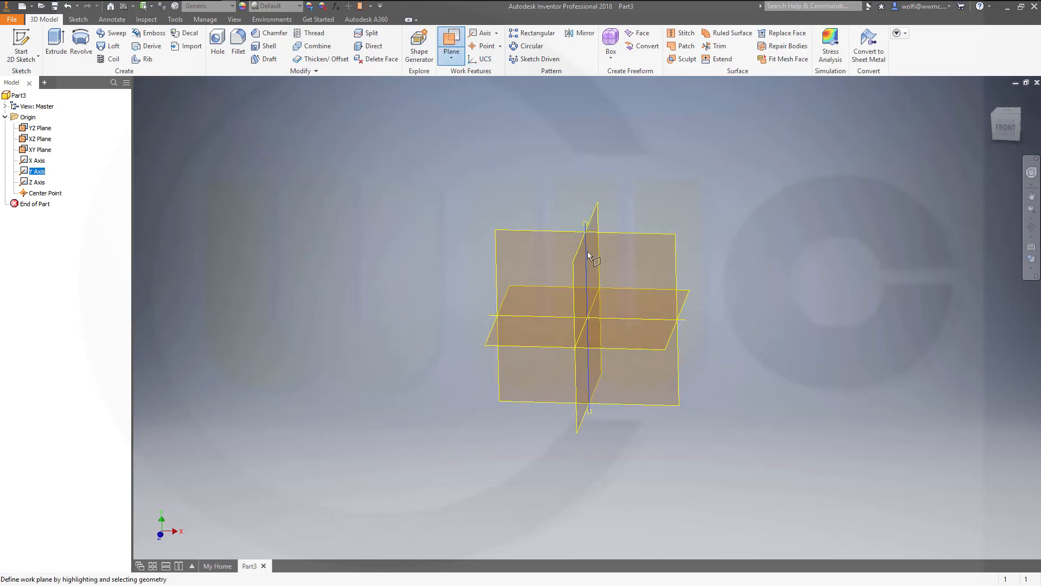
pyautogui.click(633, 231)
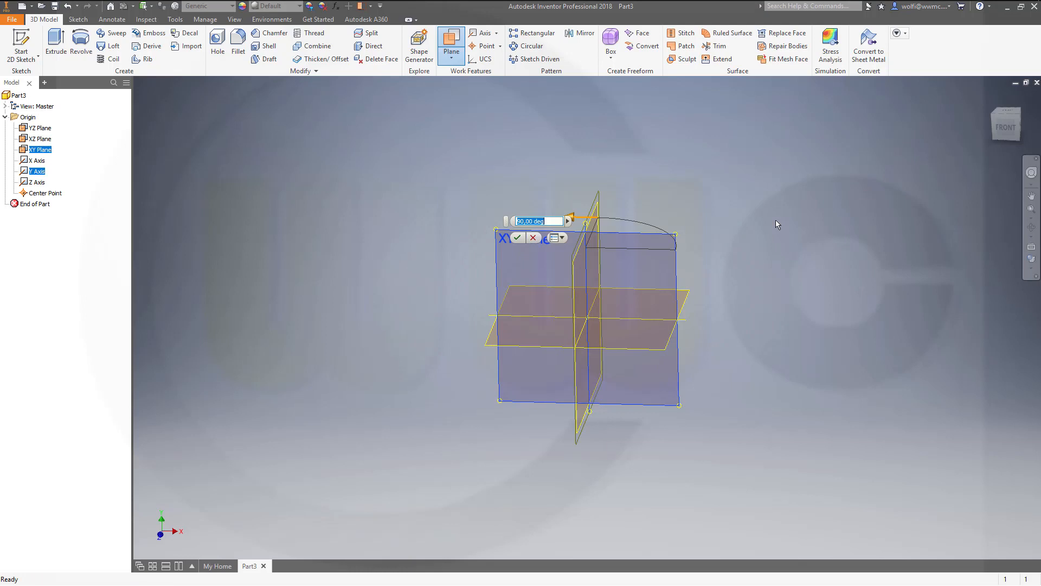
pyautogui.press('Return')
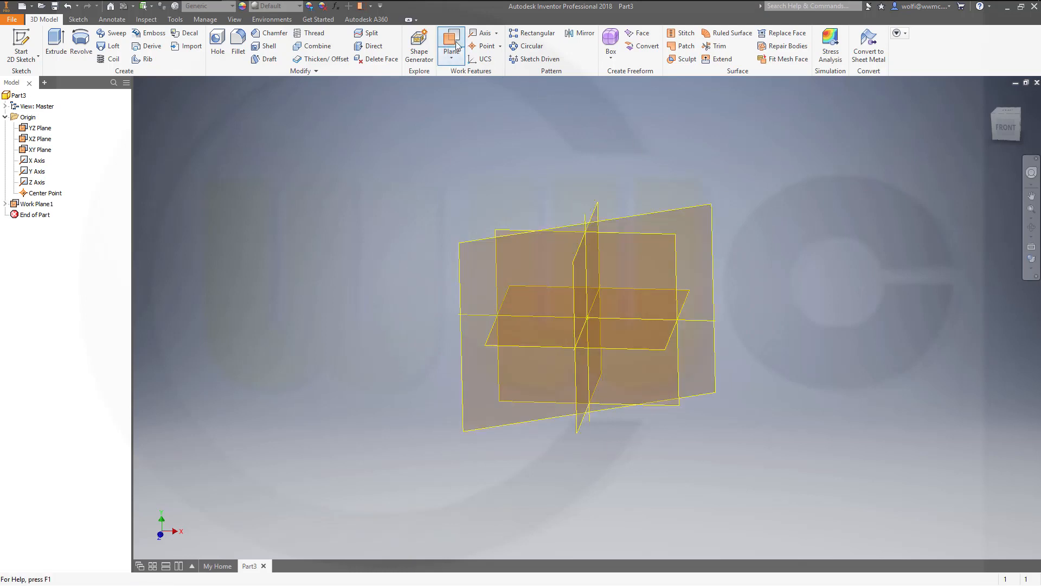
# Create a second work plane through the Y axis at 90 degrees to the XY plane
pyautogui.click(455, 49)
pyautogui.click(587, 229)
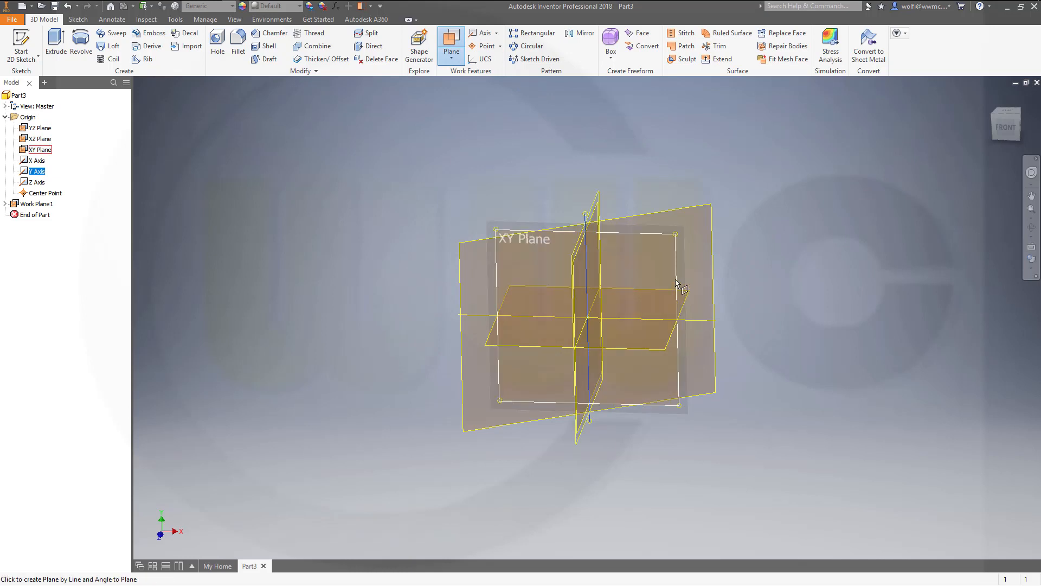
pyautogui.click(675, 278)
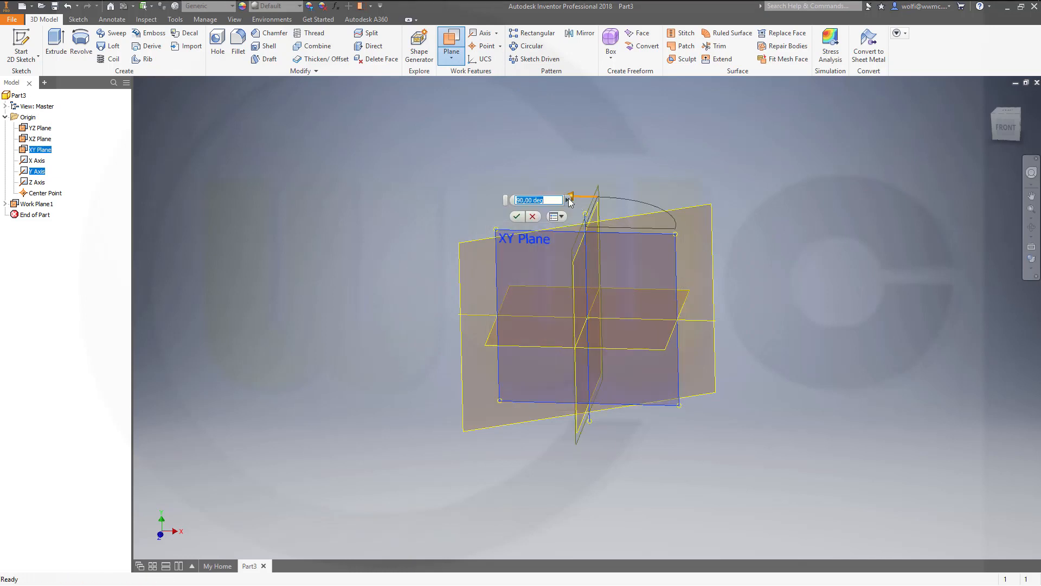
pyautogui.press('Return')
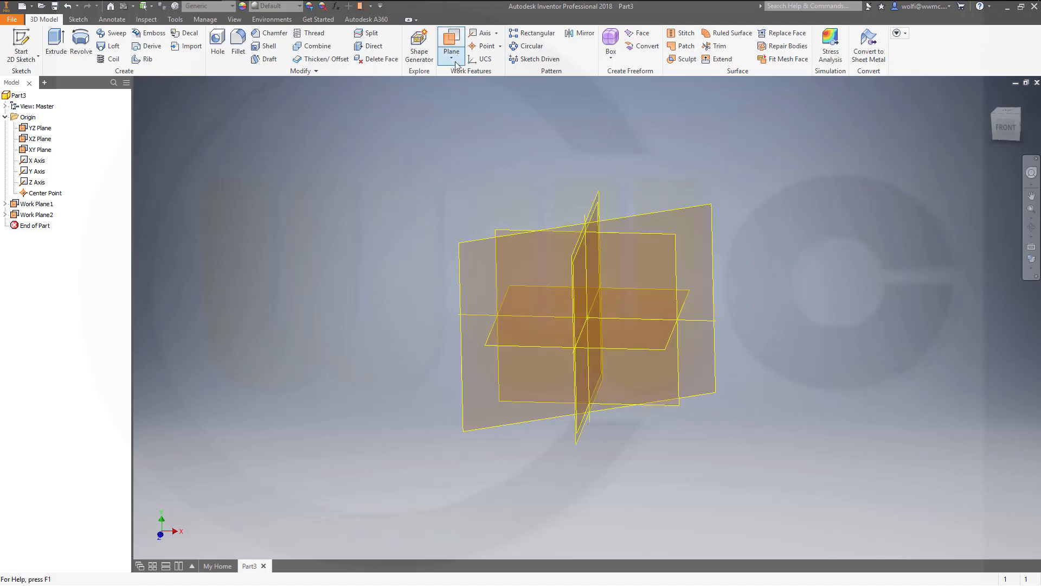
# Create a third work plane through the Y axis, tilted from the XY plane opposite to the first work plane
pyautogui.click(451, 42)
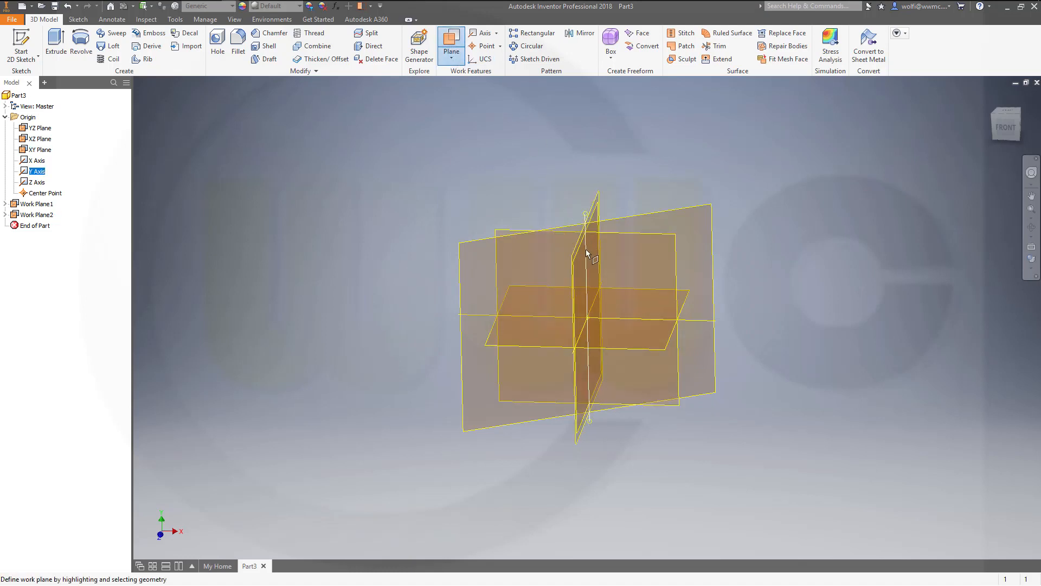
pyautogui.click(674, 235)
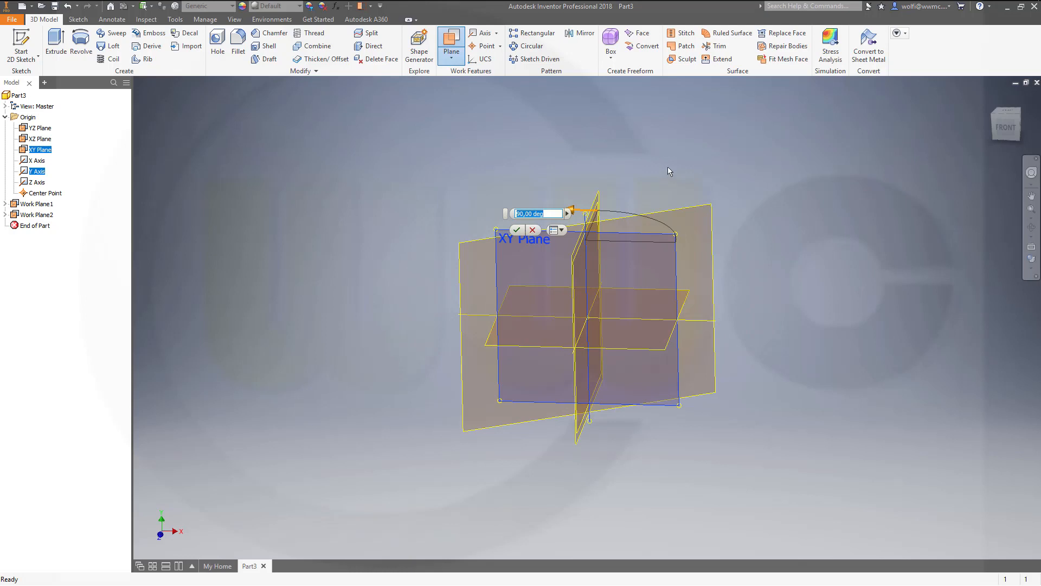
pyautogui.press('Return')
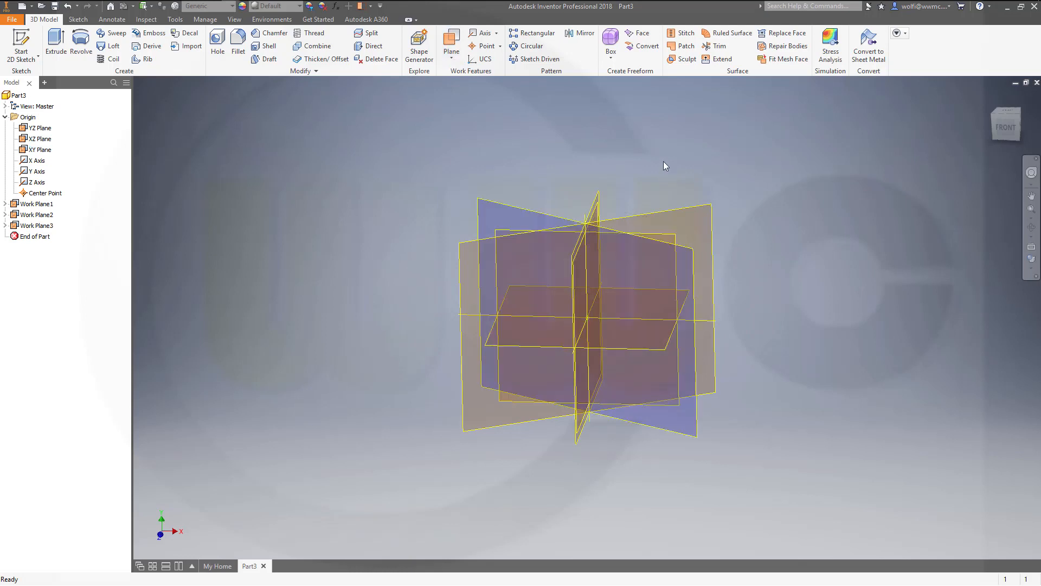
# Create a fourth work plane through the Y axis at 180 degrees to the XY plane
pyautogui.click(451, 42)
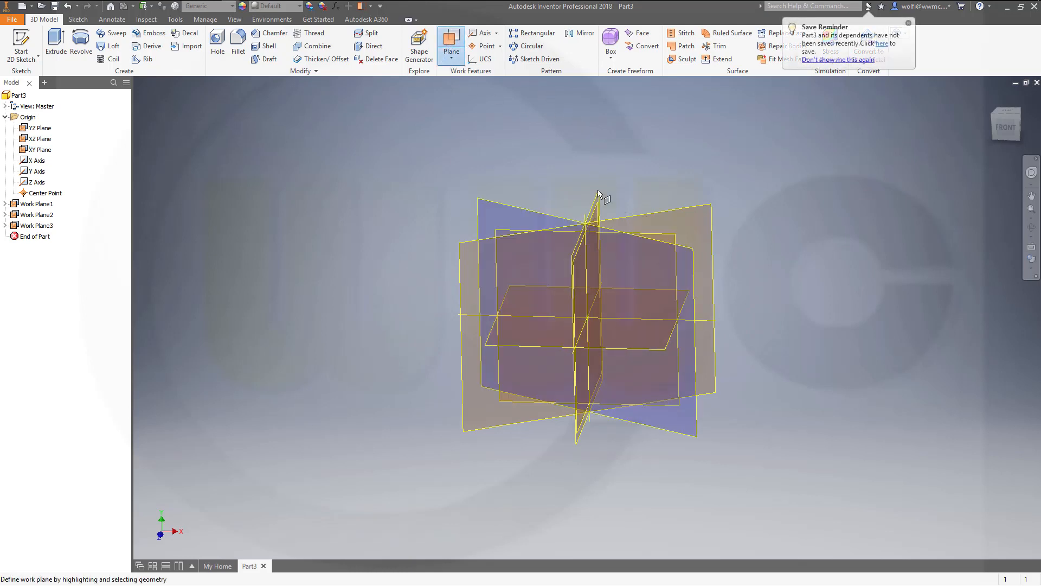
pyautogui.click(588, 228)
pyautogui.click(668, 237)
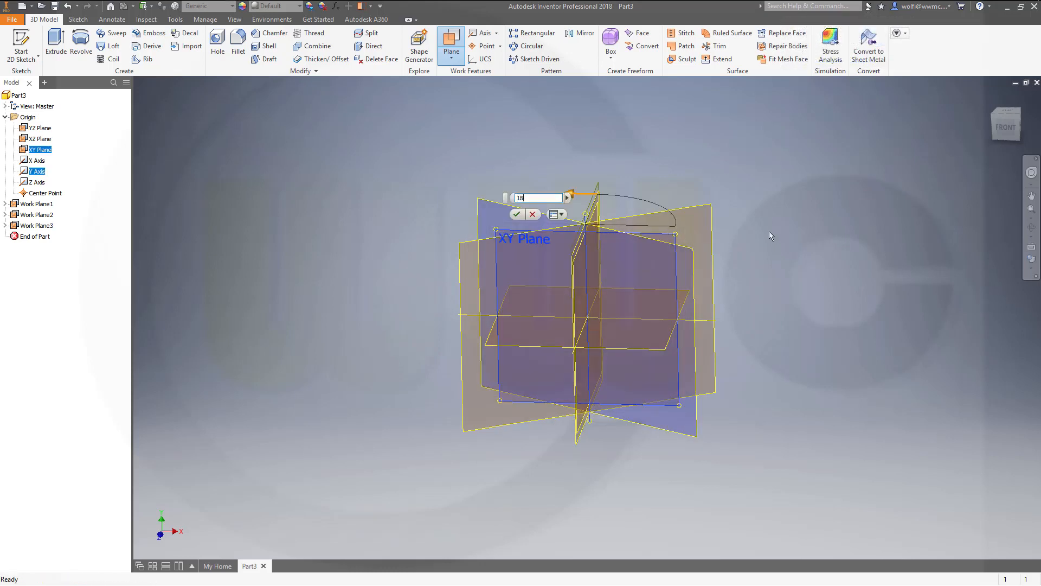
pyautogui.press('Return')
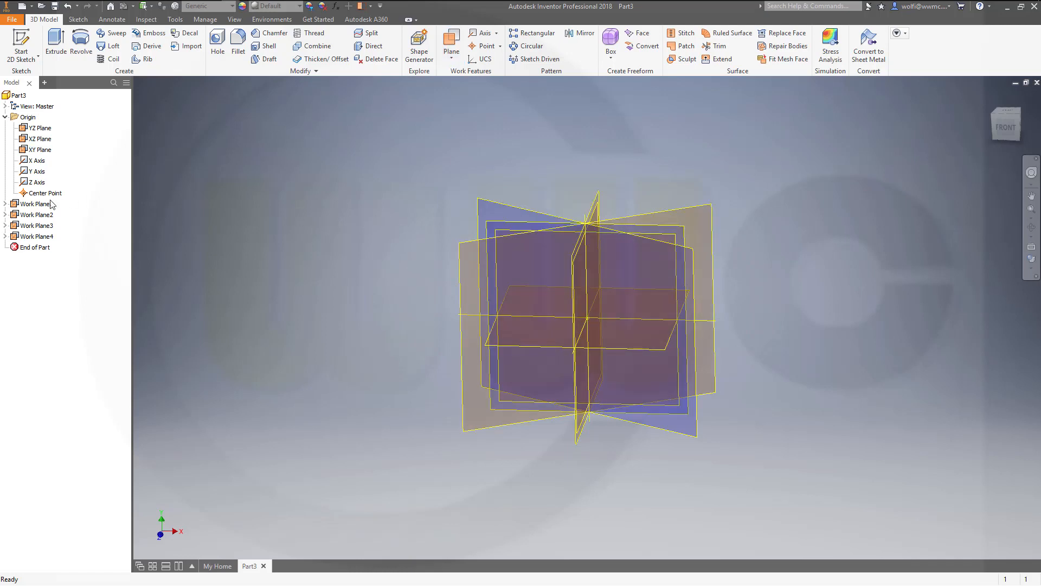
pyautogui.rightClick(44, 205)
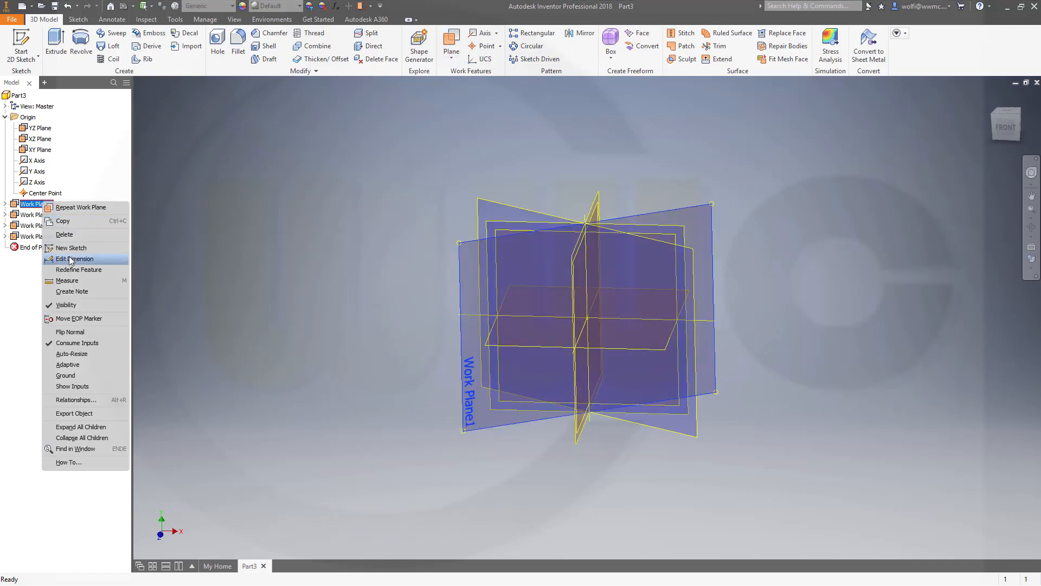
pyautogui.click(226, 317)
pyautogui.click(275, 197)
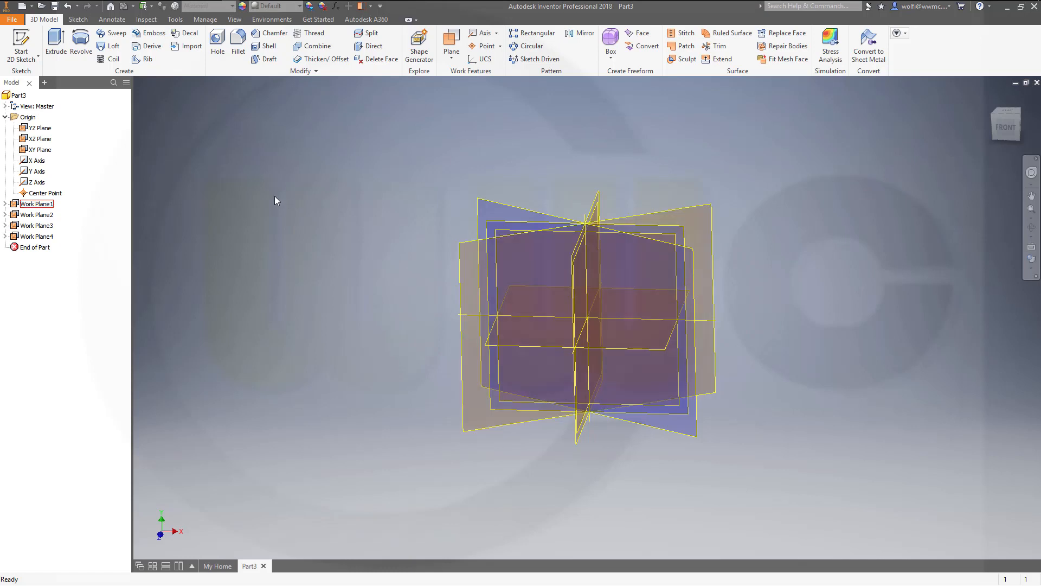
# Hide the YZ and XZ origin planes, leaving the XY plane displayed
pyautogui.click(42, 128)
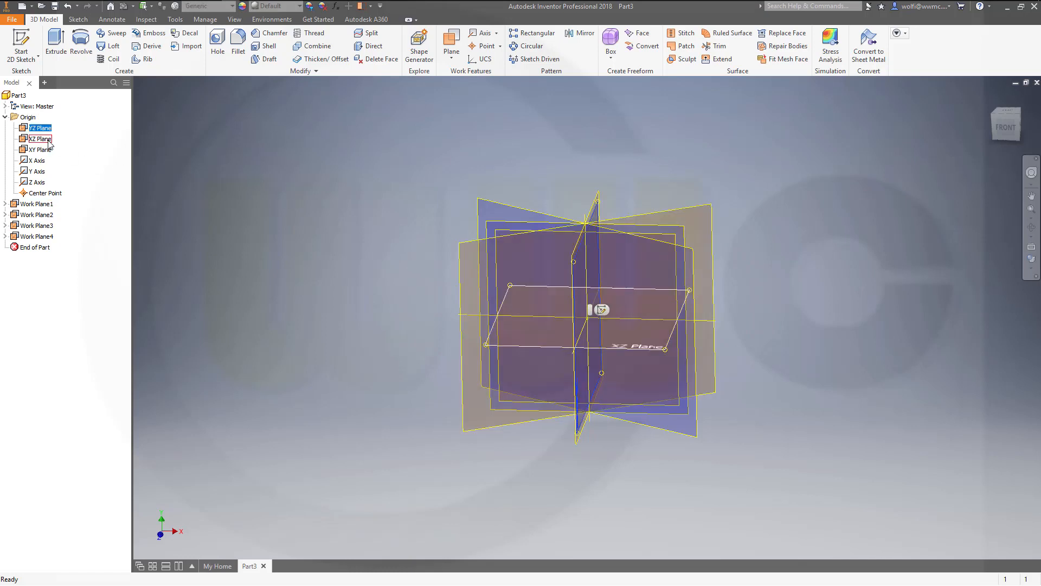
pyautogui.keyDown('ctrl'); pyautogui.click(42, 139); pyautogui.keyUp('ctrl')
pyautogui.rightClick(48, 140)
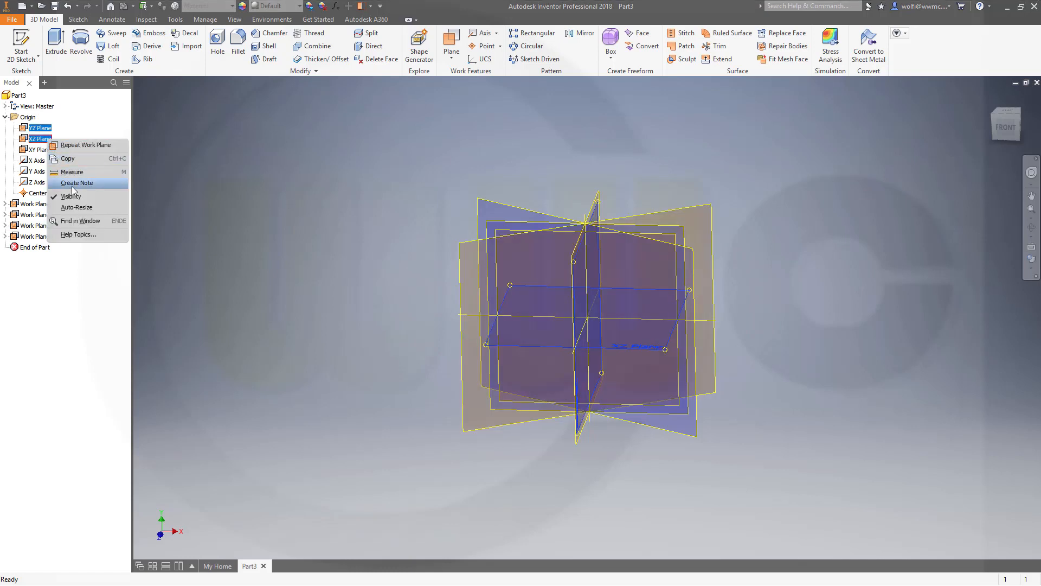
pyautogui.click(72, 197)
# Hide all four work planes, Work Plane1 through Work Plane4
pyautogui.press('F2')
pyautogui.moveTo(433, 232); pyautogui.dragTo(348, 251)
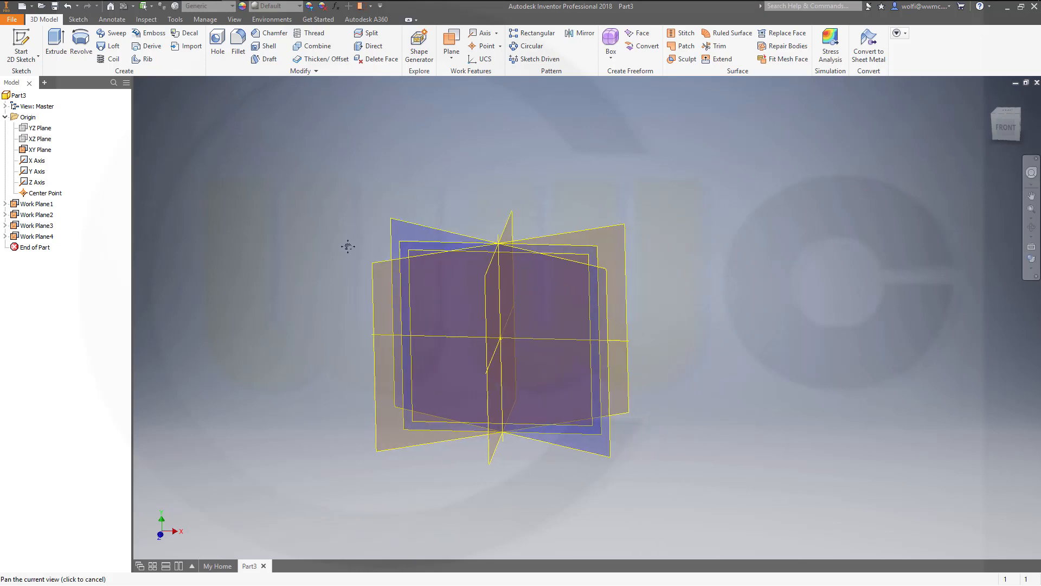
pyautogui.click(37, 204)
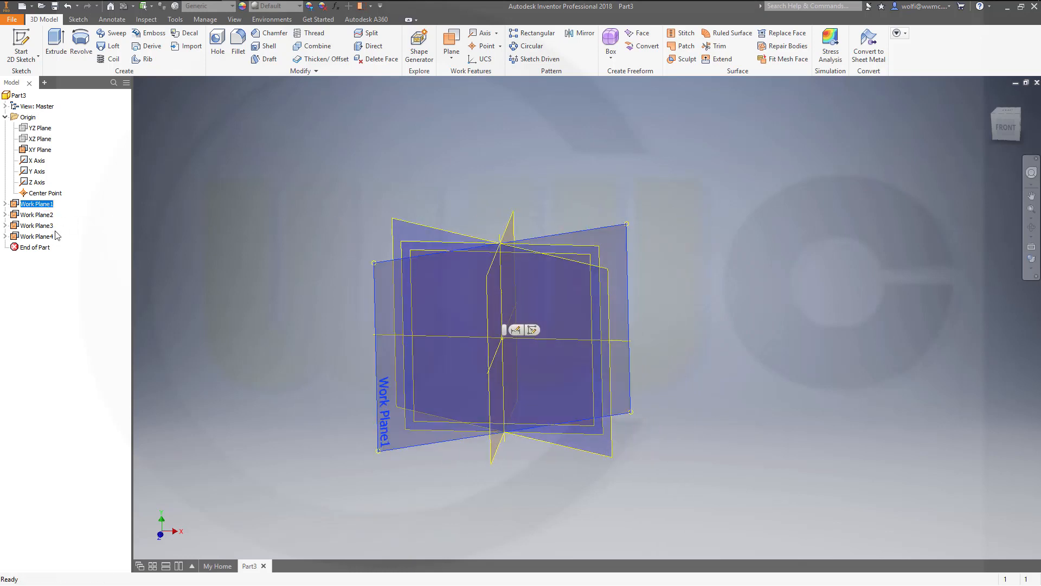
pyautogui.keyDown('shift'); pyautogui.click(46, 237); pyautogui.keyUp('shift')
pyautogui.rightClick(46, 237)
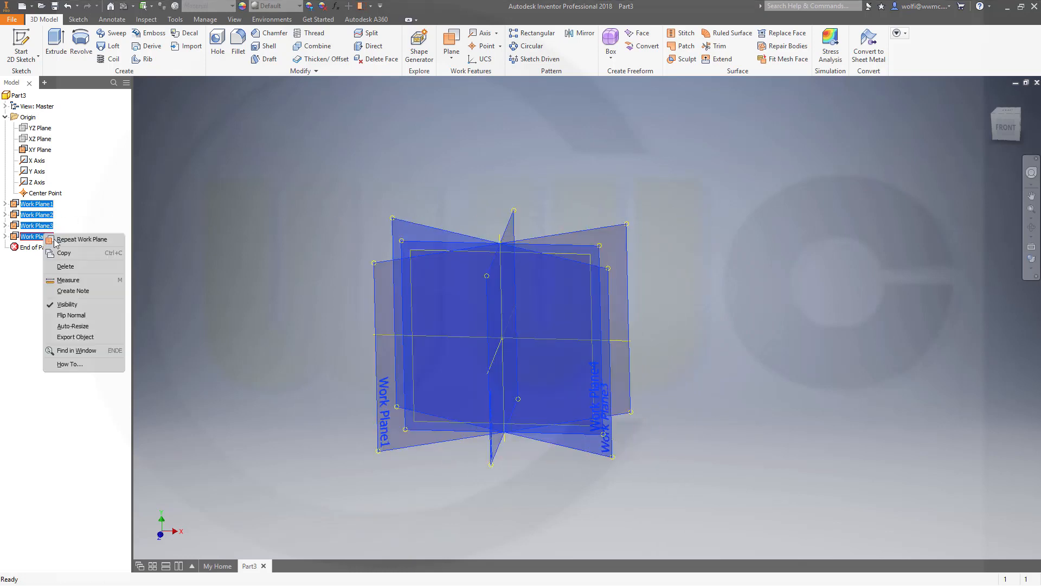
pyautogui.click(70, 304)
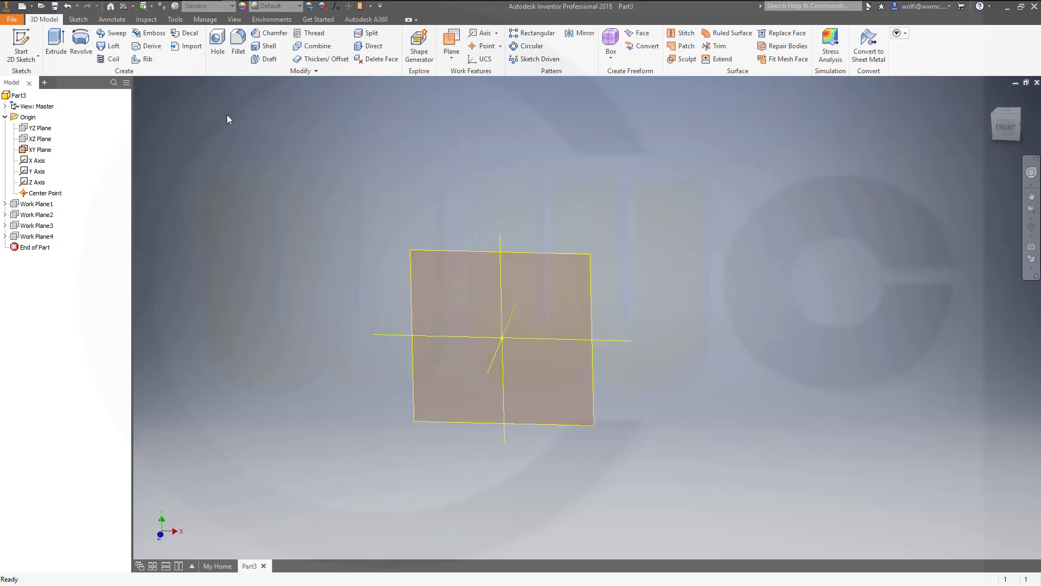
# Start a 2D sketch on the XY plane and face it straight on from the front
pyautogui.click(21, 46)
pyautogui.click(530, 252)
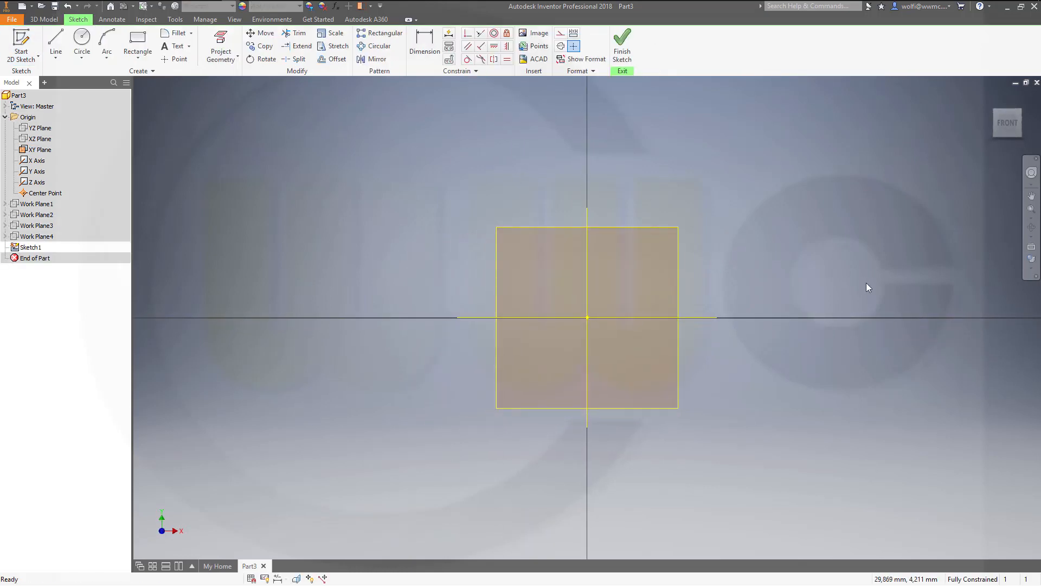
pyautogui.keyDown('shift'); pyautogui.moveTo(858, 281); pyautogui.dragTo(681, 271, button='middle'); pyautogui.keyUp('shift')
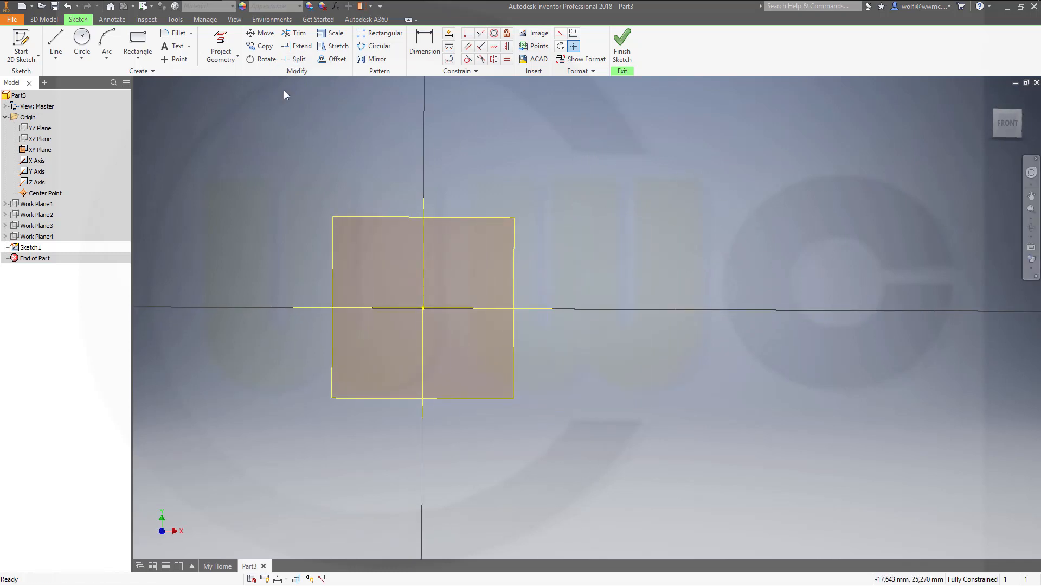
pyautogui.click(1007, 125)
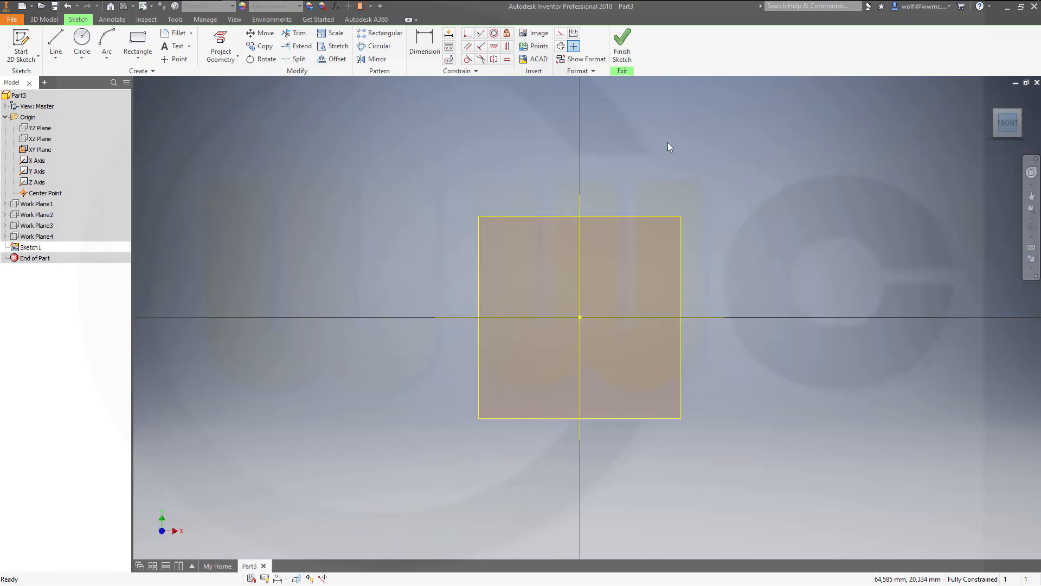
# Draw a 25 × 5 mm rectangle just above the X axis, on the positive X side of the origin
pyautogui.moveTo(813, 202); pyautogui.dragTo(623, 198, button='middle')
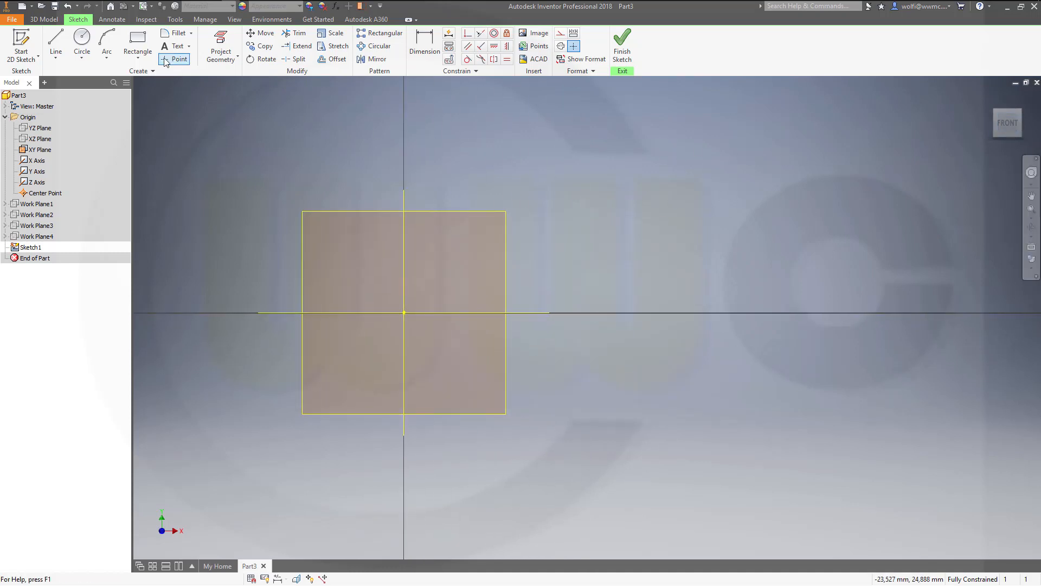
pyautogui.click(137, 43)
pyautogui.click(564, 251)
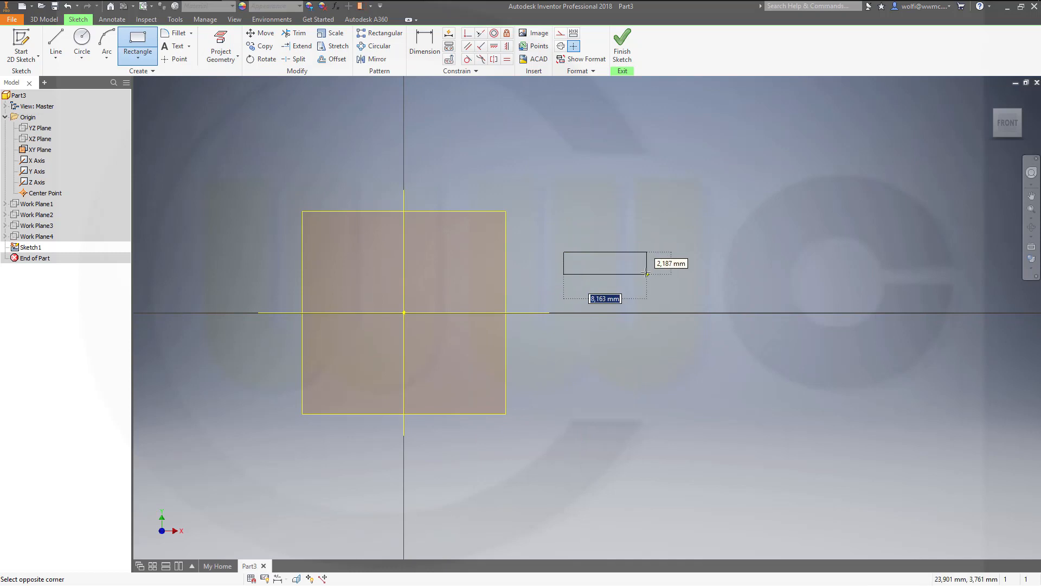
pyautogui.write('25')
pyautogui.press('Tab')
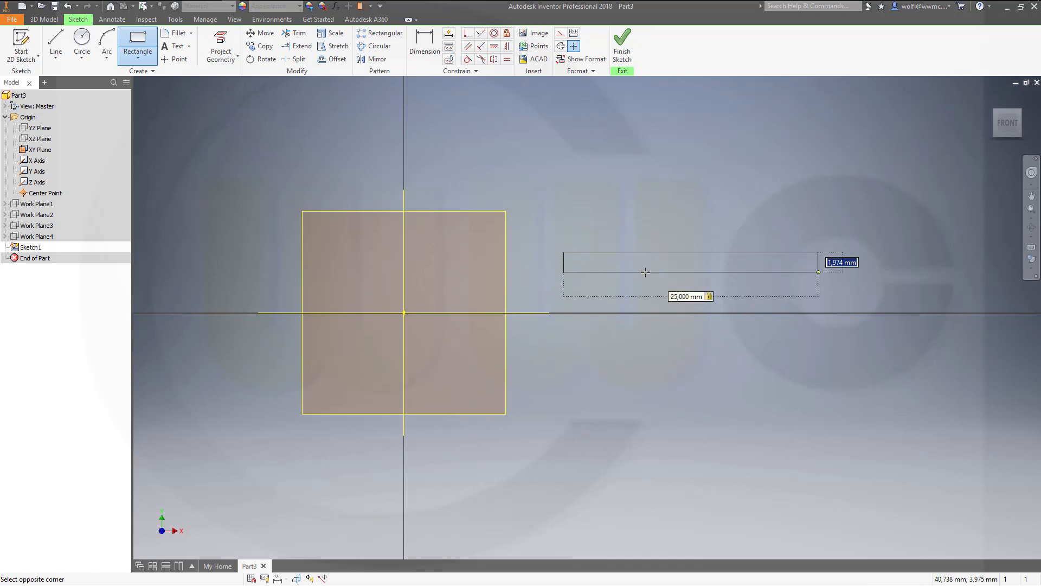
pyautogui.write('5')
pyautogui.press('Return')
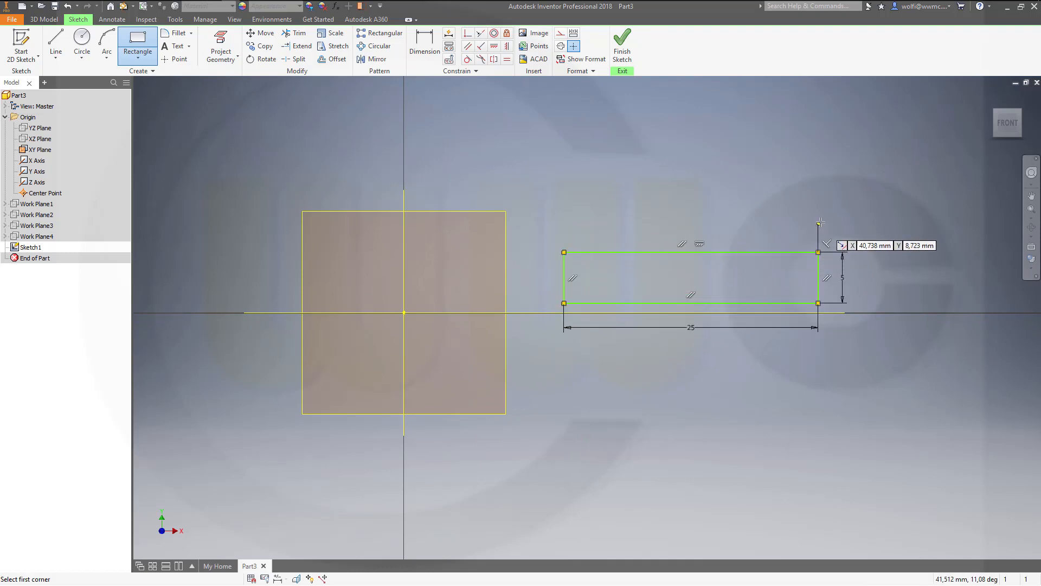
# Draw a 20 × 10 mm rectangle farther up and to the right of the 25 × 5 mm rectangle
pyautogui.scroll(4, 878, 228)
pyautogui.scroll(-7, 880, 202)
pyautogui.scroll(-3, 880, 202)
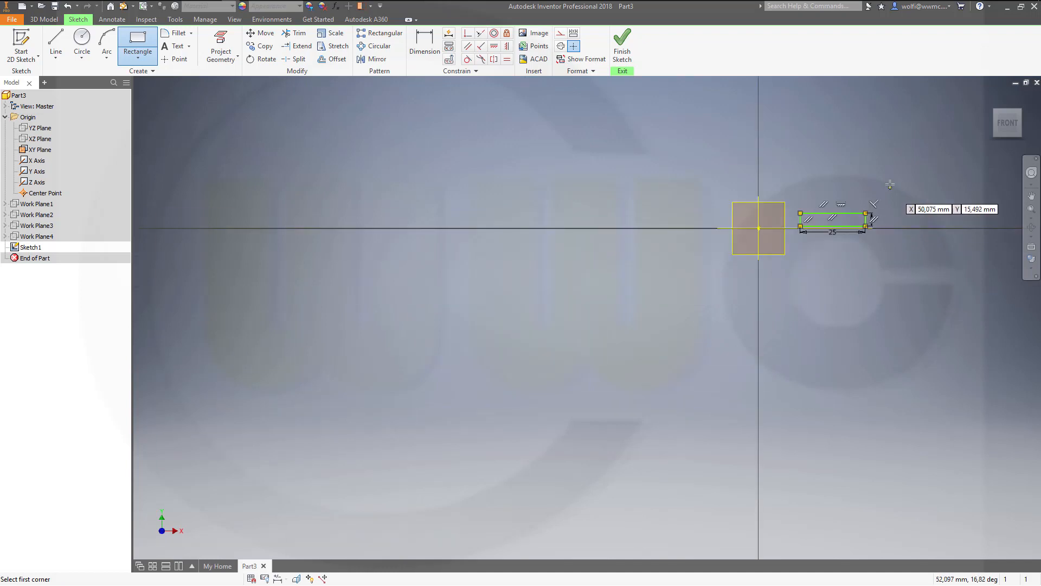
pyautogui.moveTo(892, 179)
pyautogui.mouseDown(button='middle')
pyautogui.moveTo(759, 260)
pyautogui.moveTo(634, 297)
pyautogui.mouseUp(button='middle')
pyautogui.click(668, 260)
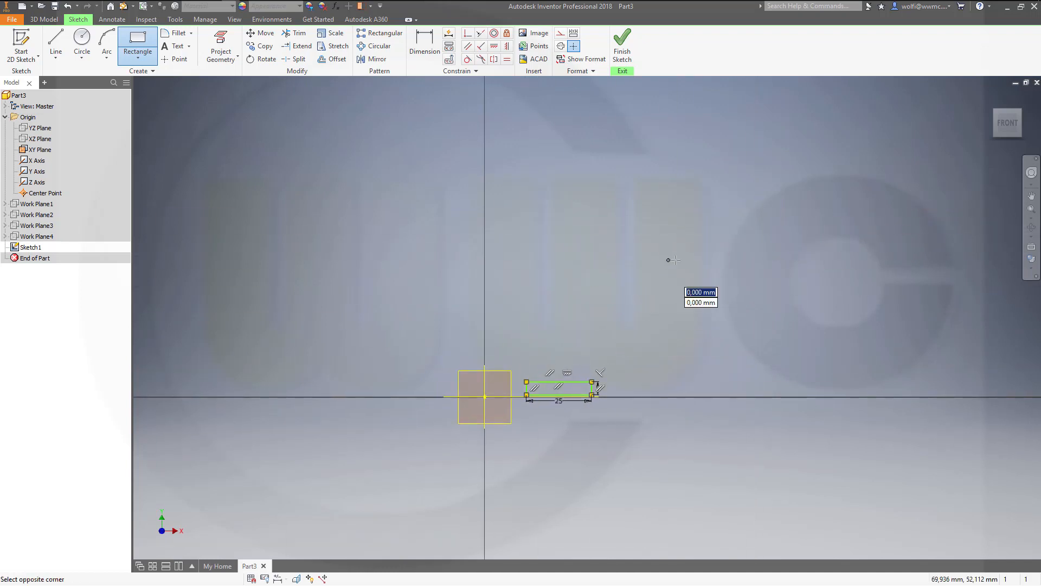
pyautogui.write('20')
pyautogui.press('Tab')
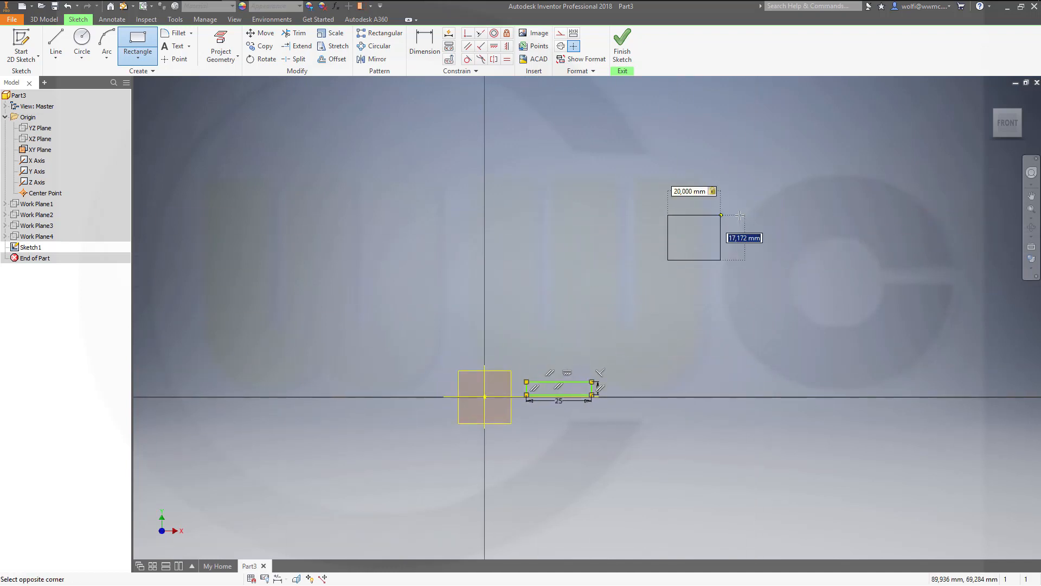
pyautogui.write('10')
pyautogui.press('Return')
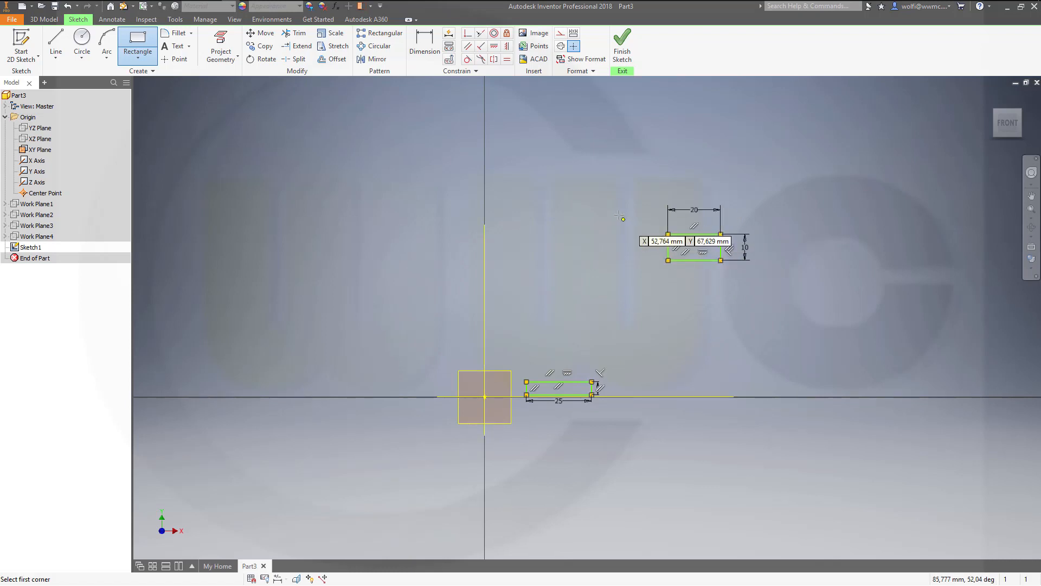
pyautogui.press('Escape')
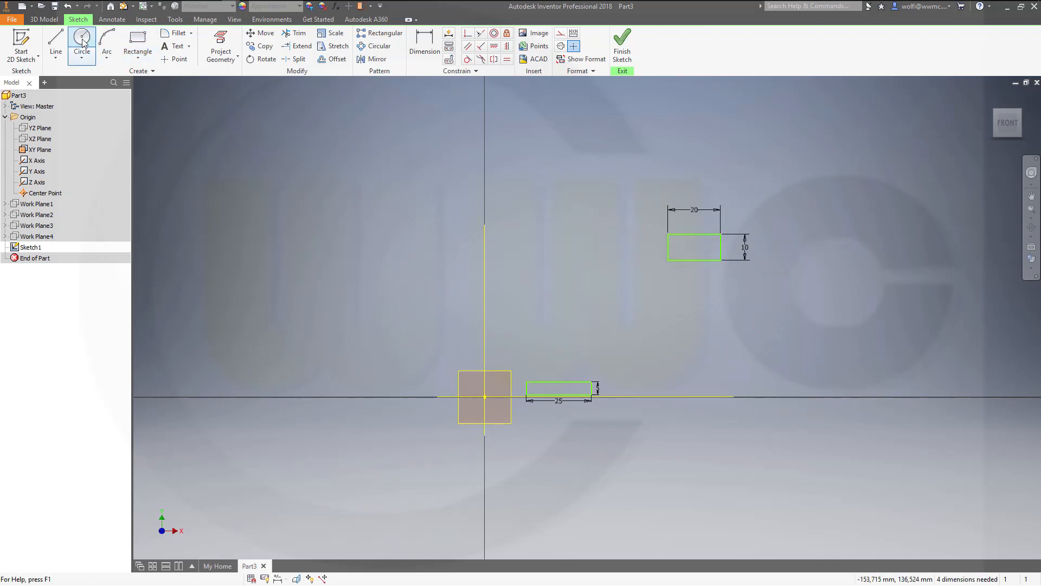
# Draw two concentric circles centred above the lower rectangle's right edge, the outer about 102 mm across, passing through that edge's lower and upper corners
pyautogui.click(82, 41)
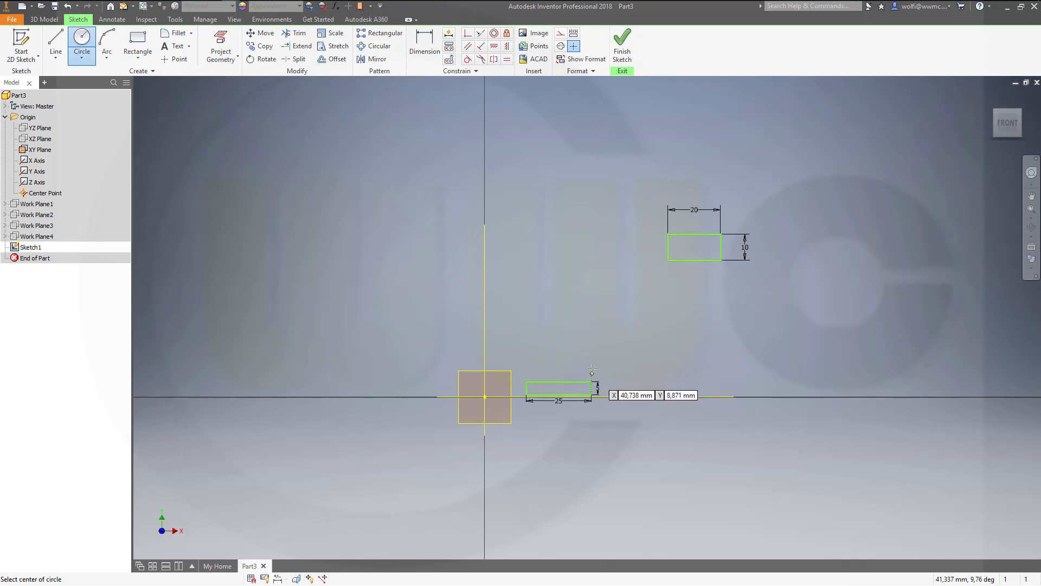
pyautogui.click(592, 261)
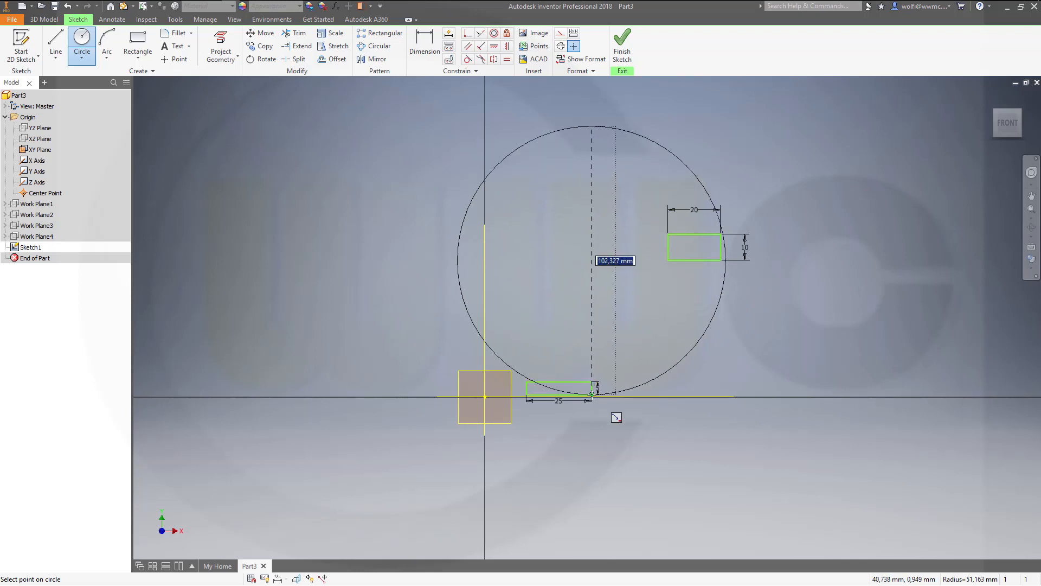
pyautogui.click(592, 394)
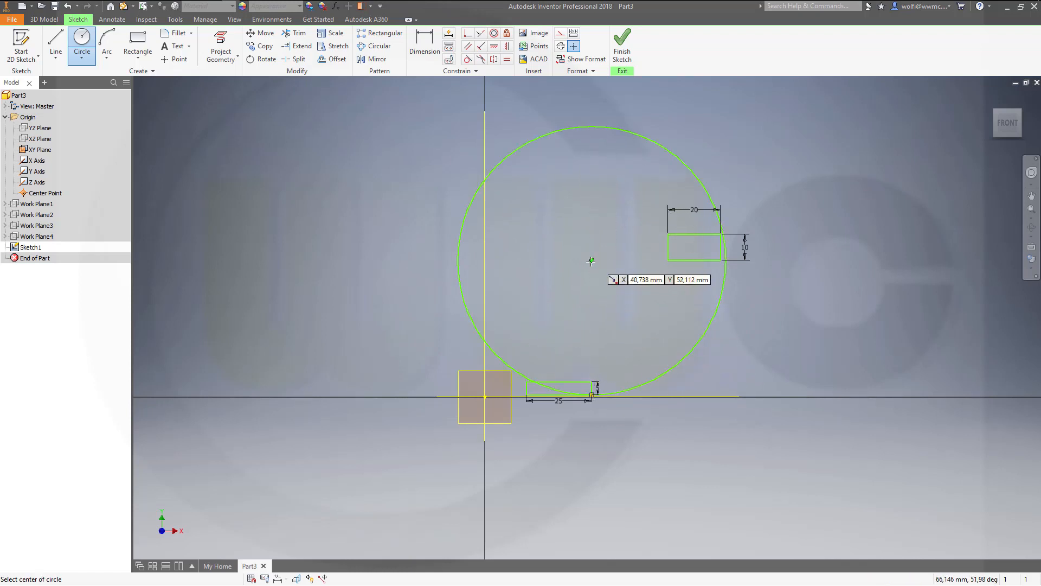
pyautogui.click(591, 261)
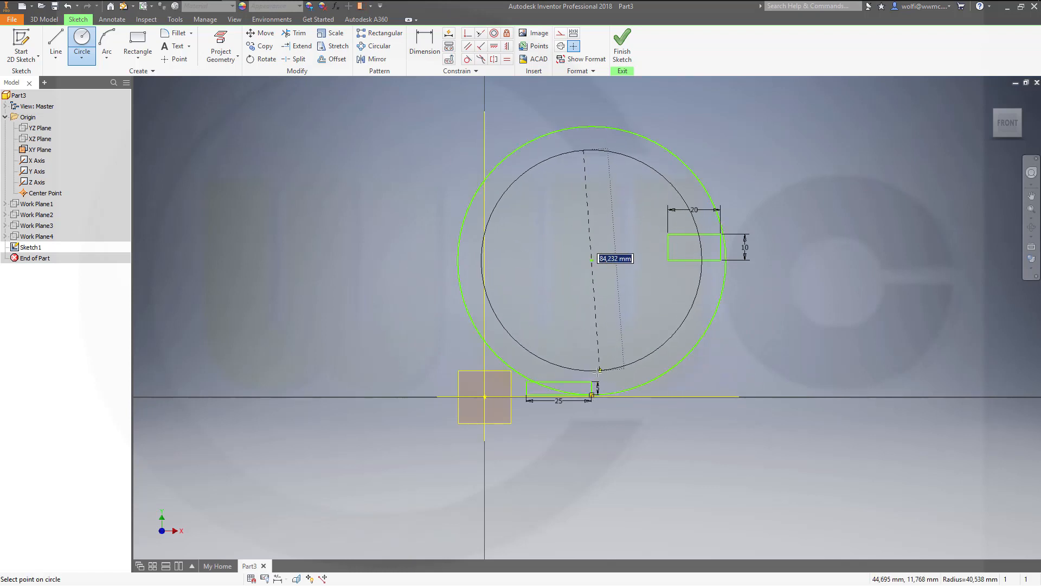
pyautogui.click(623, 376)
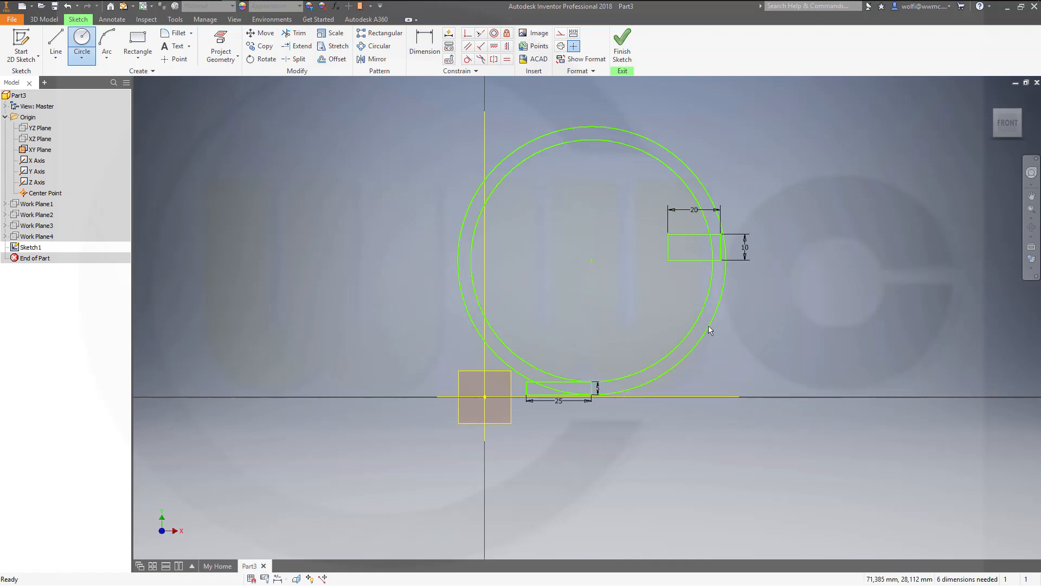
pyautogui.press('Escape')
# Make the upper rectangle's lower-left corner coincident with the inner circle
pyautogui.scroll(-3, 694, 307)
pyautogui.scroll(5, 696, 307)
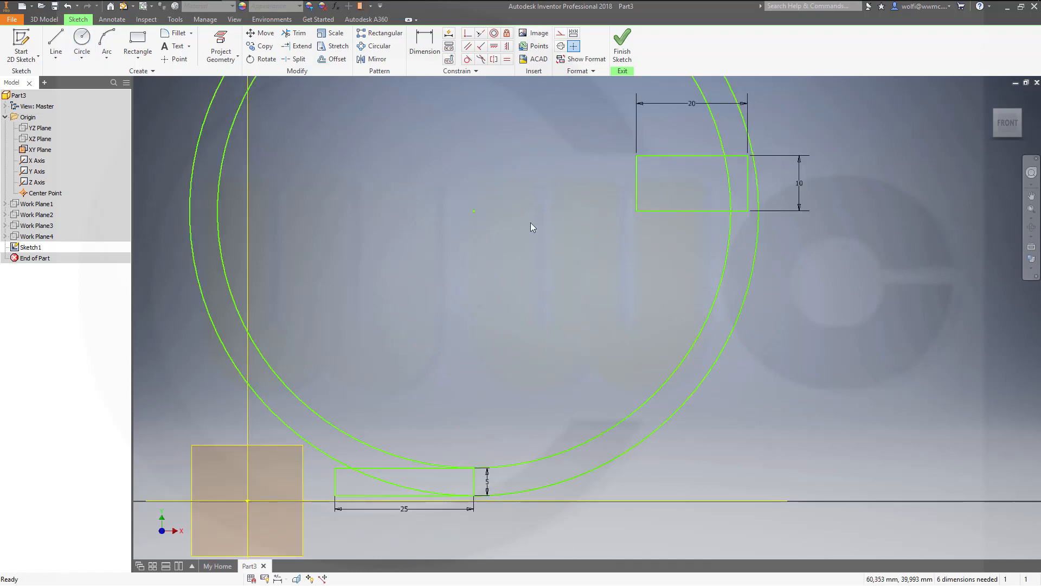
pyautogui.click(467, 34)
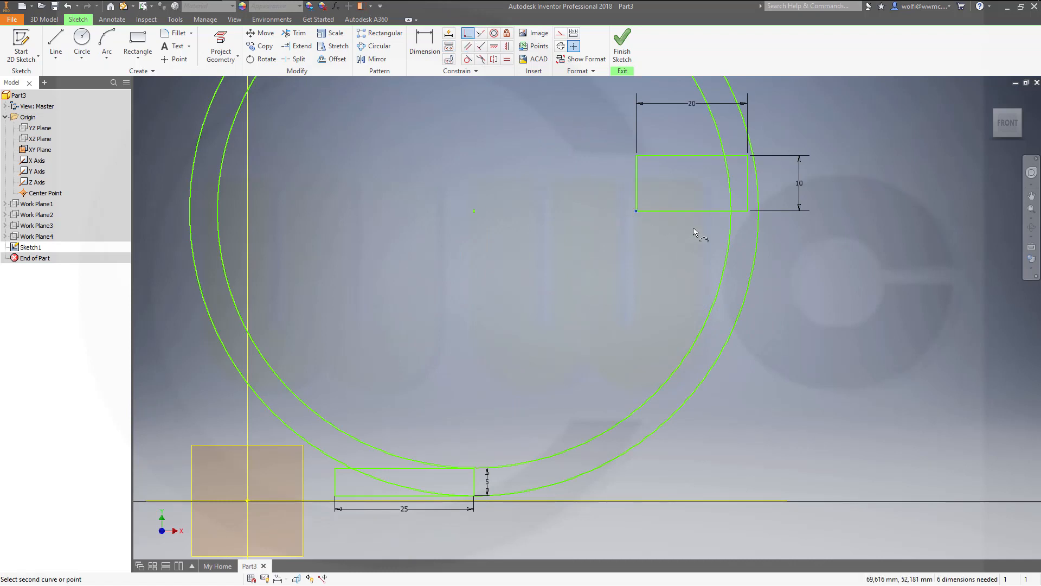
pyautogui.click(731, 232)
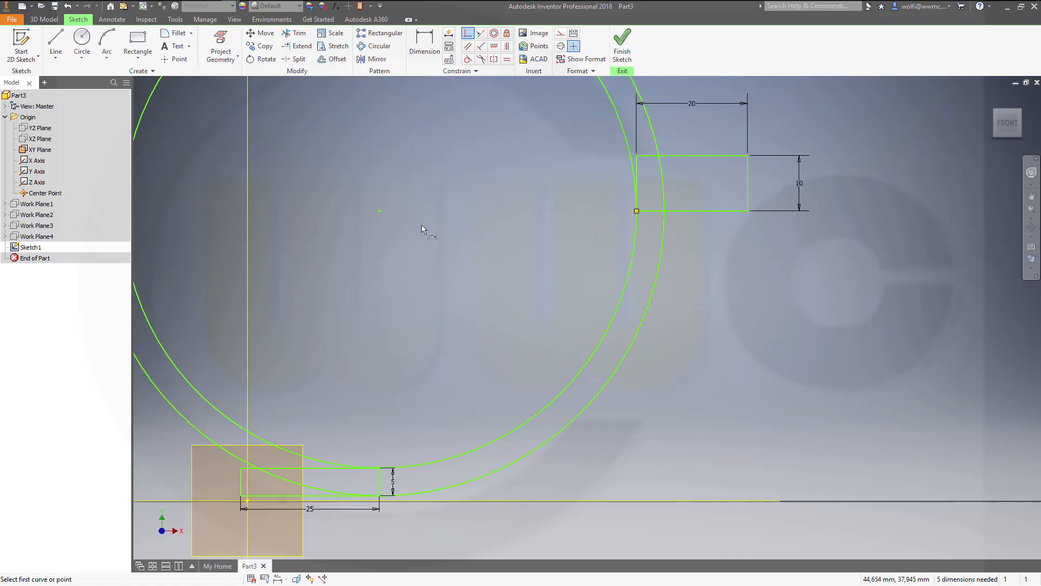
# Trim both circles down to the arcs joining the two rectangles, and trim the upper rectangle's bottom edge between the arcs
pyautogui.click(298, 34)
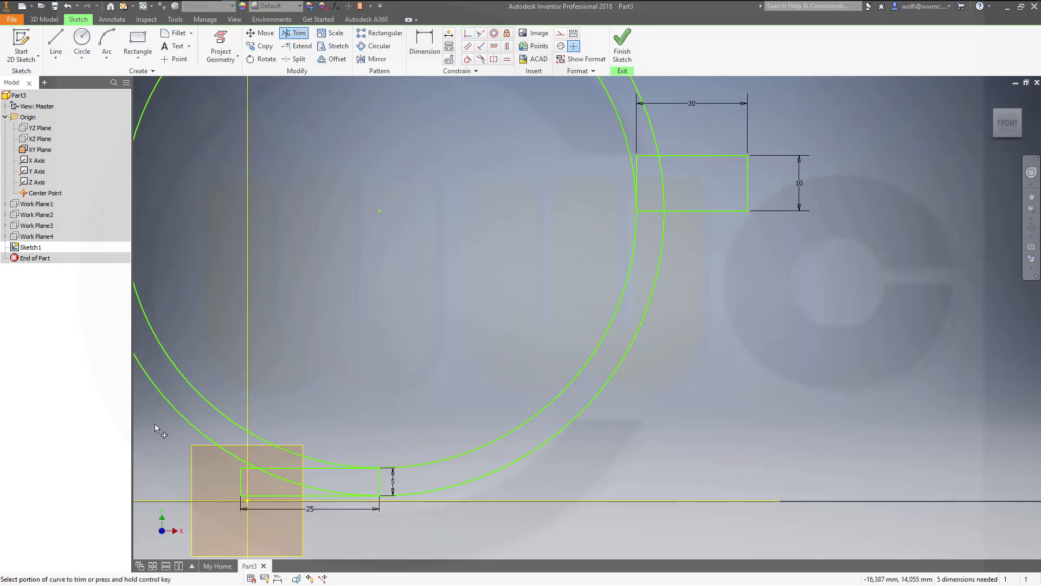
pyautogui.moveTo(154, 424)
pyautogui.mouseDown()
pyautogui.moveTo(233, 301)
pyautogui.moveTo(577, 164)
pyautogui.moveTo(640, 168)
pyautogui.moveTo(661, 199)
pyautogui.mouseUp()
pyautogui.click(651, 209)
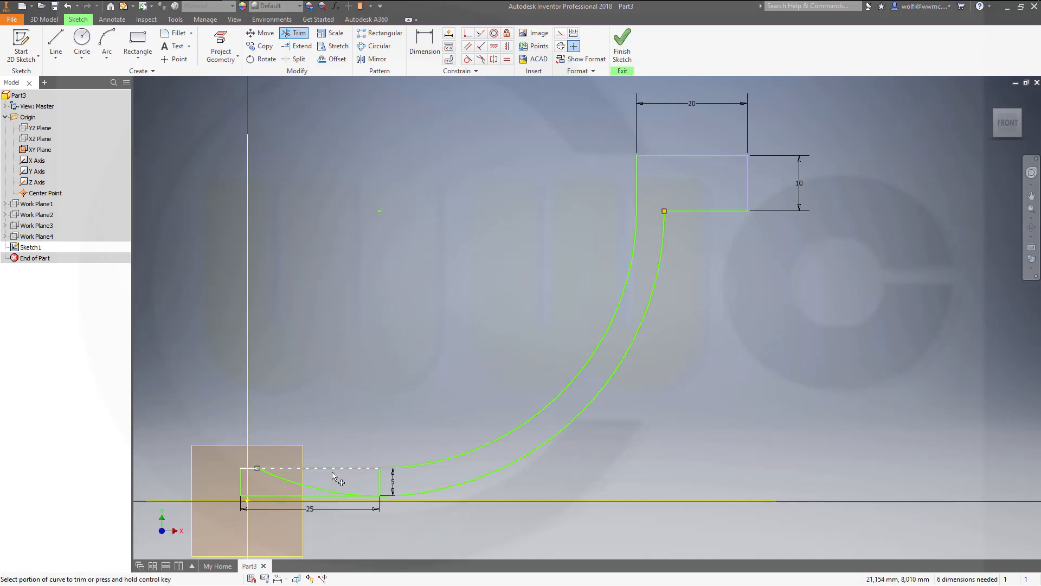
# Trim away the leftover arc segment inside the 25 × 5 mm rectangle, keeping the rectangle's top edge intact
pyautogui.moveTo(275, 482); pyautogui.dragTo(311, 454)
pyautogui.hotkey('ctrl', 'z')
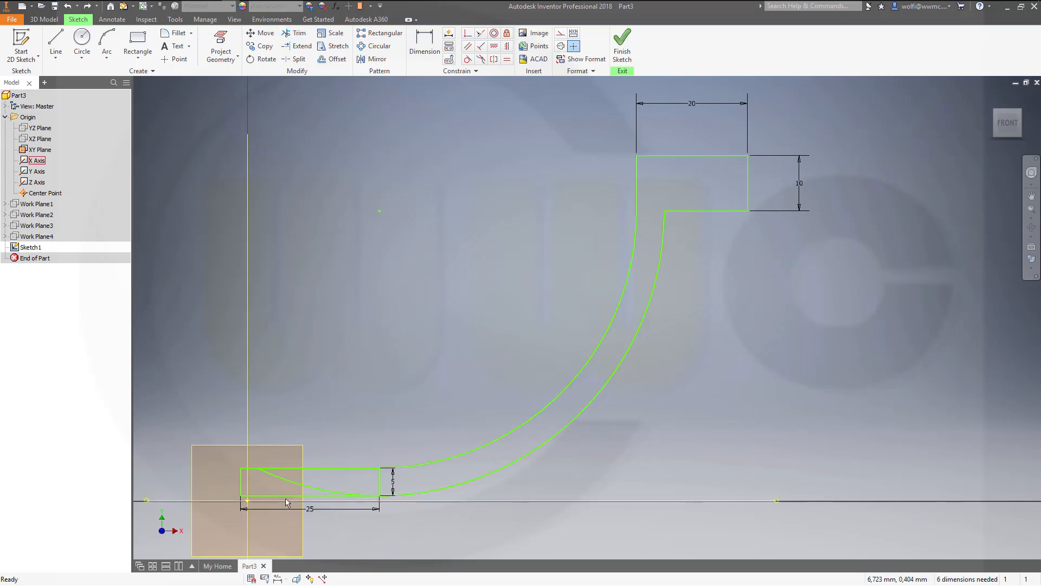
pyautogui.press('x')
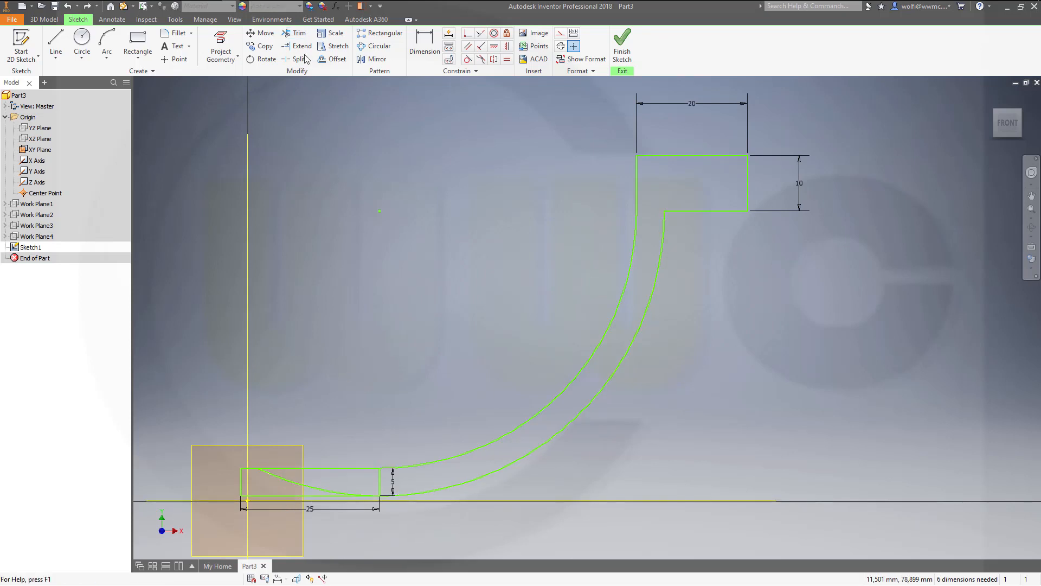
pyautogui.click(300, 488)
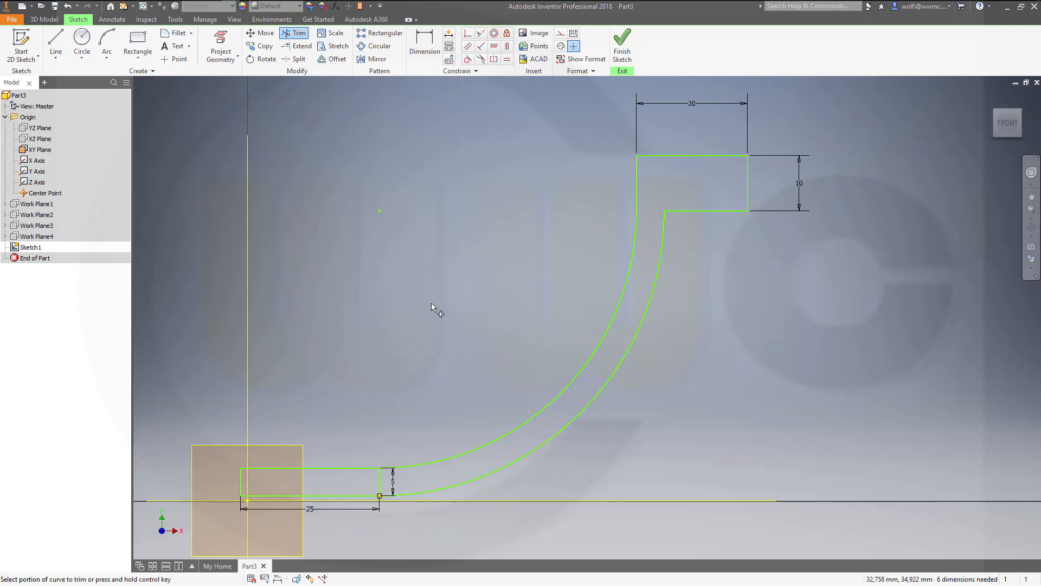
pyautogui.press('Escape')
# Convert the right vertical edge of the 25 × 5 mm rectangle into a construction line
pyautogui.click(379, 484)
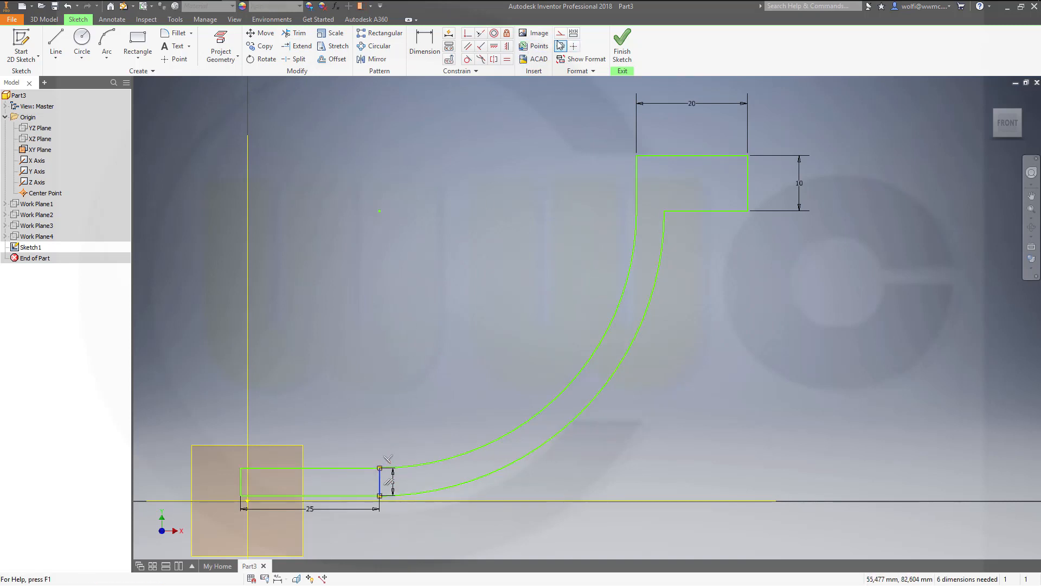
pyautogui.click(561, 38)
pyautogui.press('Escape')
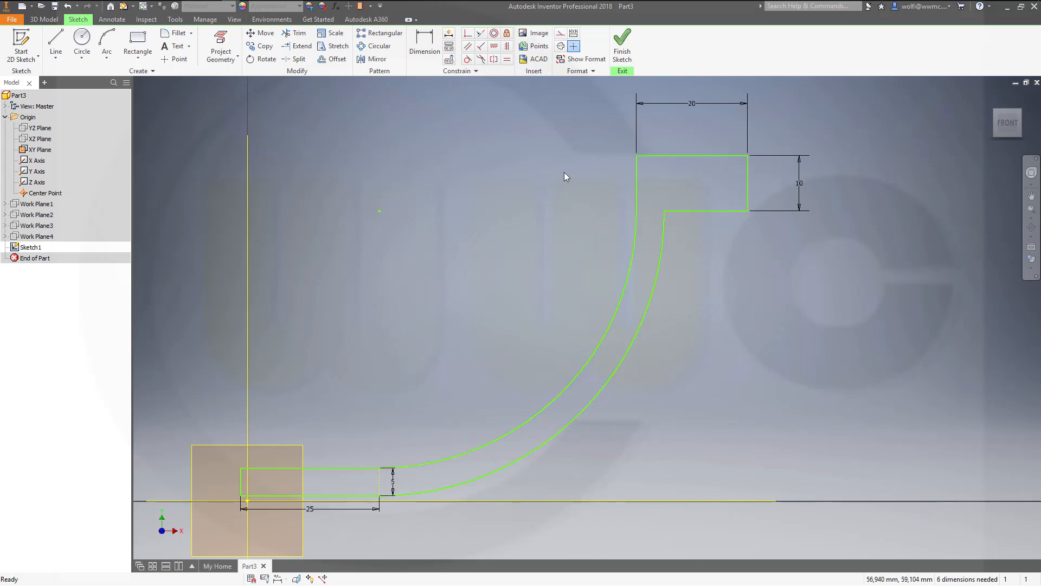
# Dimension the outer arc with a radius of 75 mm
pyautogui.press('d')
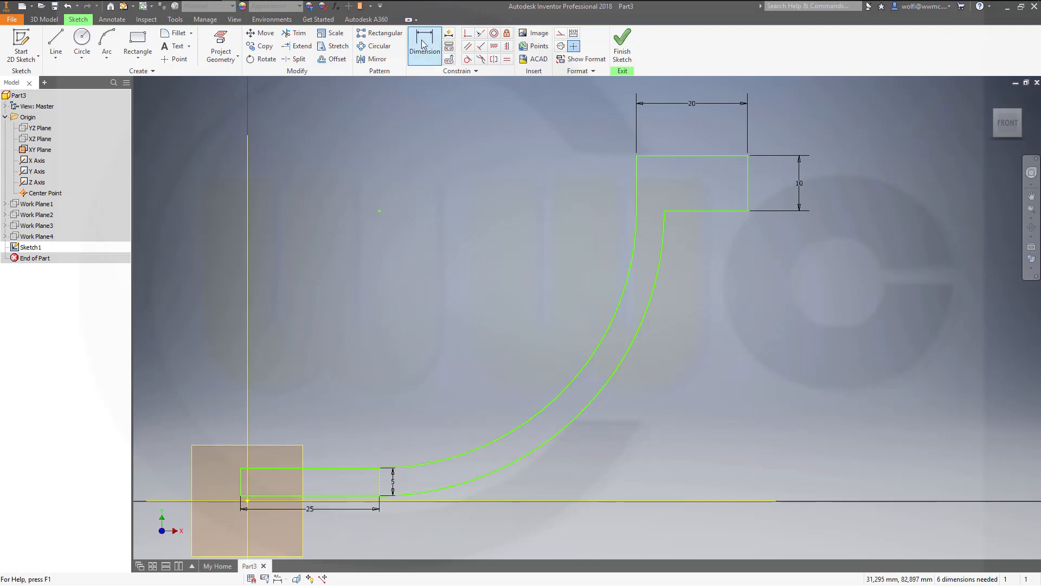
pyautogui.click(586, 410)
pyautogui.click(653, 416)
pyautogui.write('75')
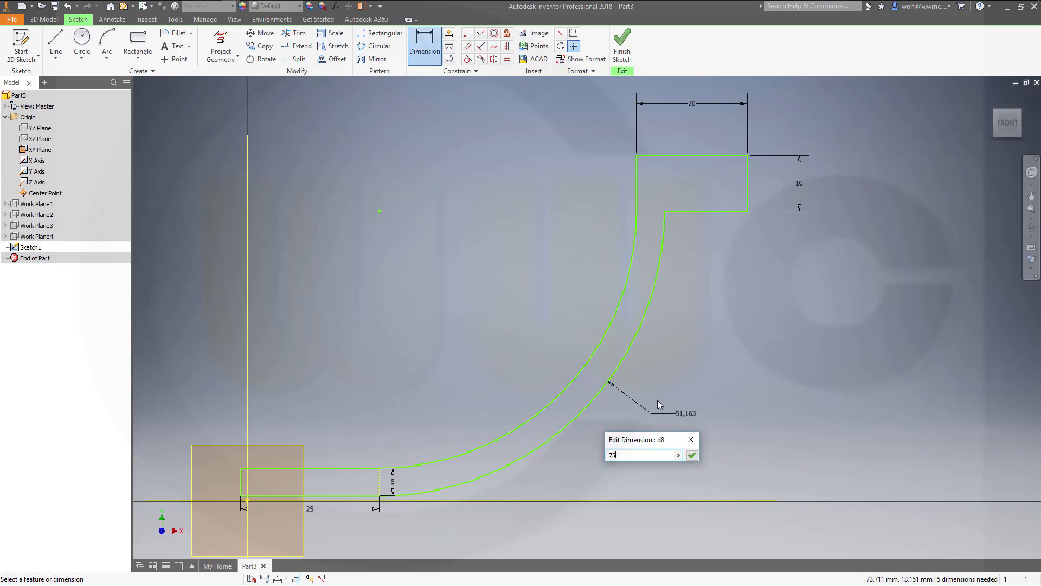
pyautogui.press('Return')
pyautogui.press('Escape')
# Make the upper end point of the inner arc coincident with the line of the upper rectangle's bottom edge
pyautogui.scroll(-5, 883, 305)
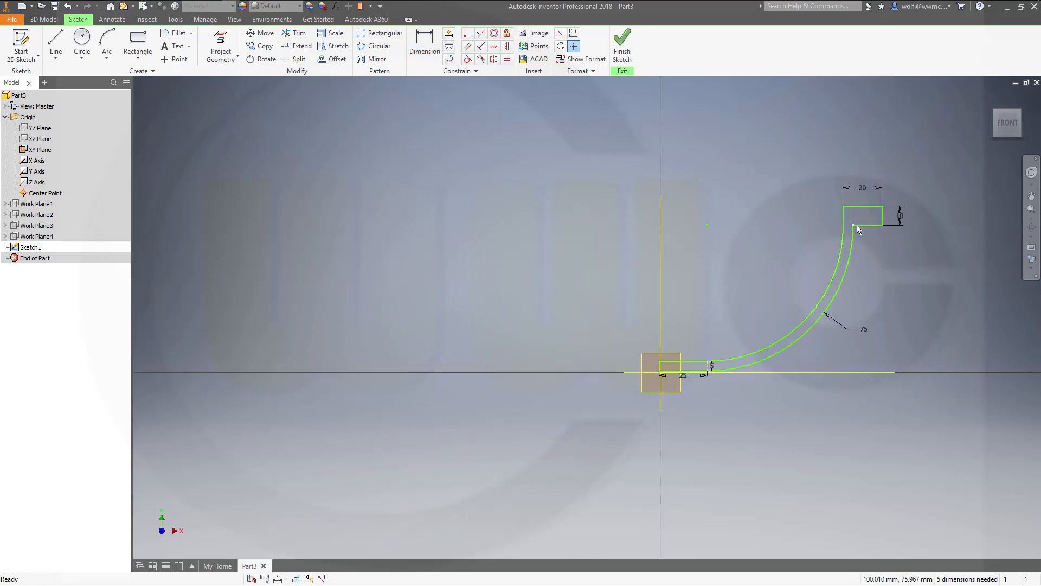
pyautogui.click(468, 33)
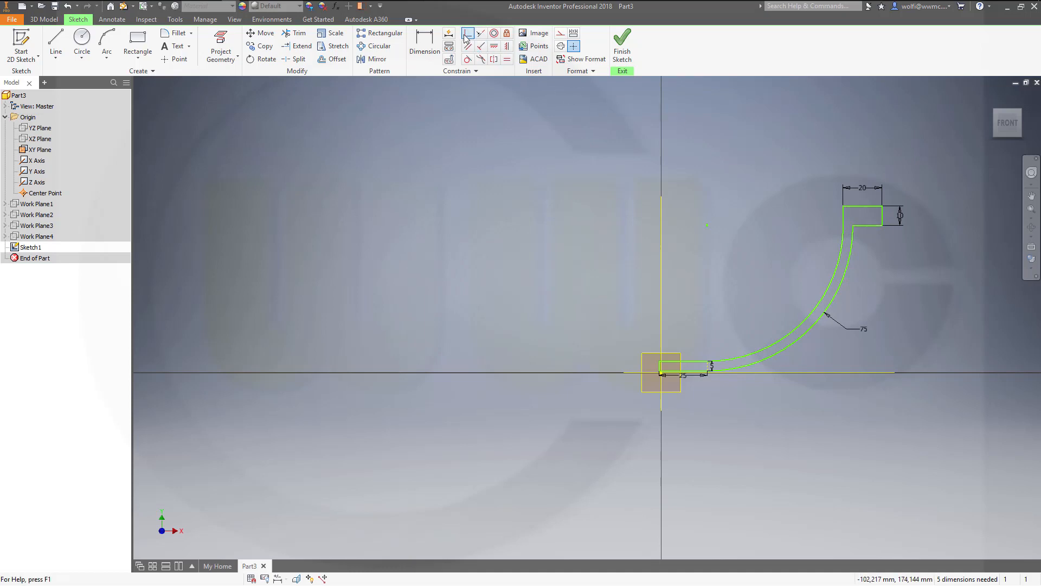
pyautogui.click(843, 225)
pyautogui.click(865, 228)
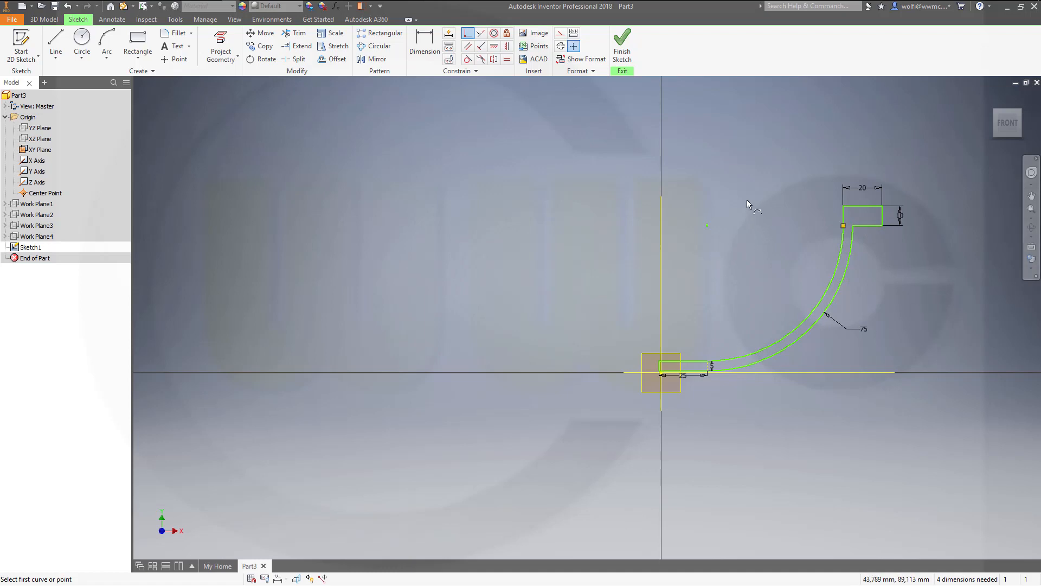
pyautogui.press('Escape')
# Shift the lower rectangle's left edge away from the Y axis to test how the profile is constrained
pyautogui.scroll(-2, 754, 307)
pyautogui.scroll(5, 738, 349)
pyautogui.scroll(3, 737, 349)
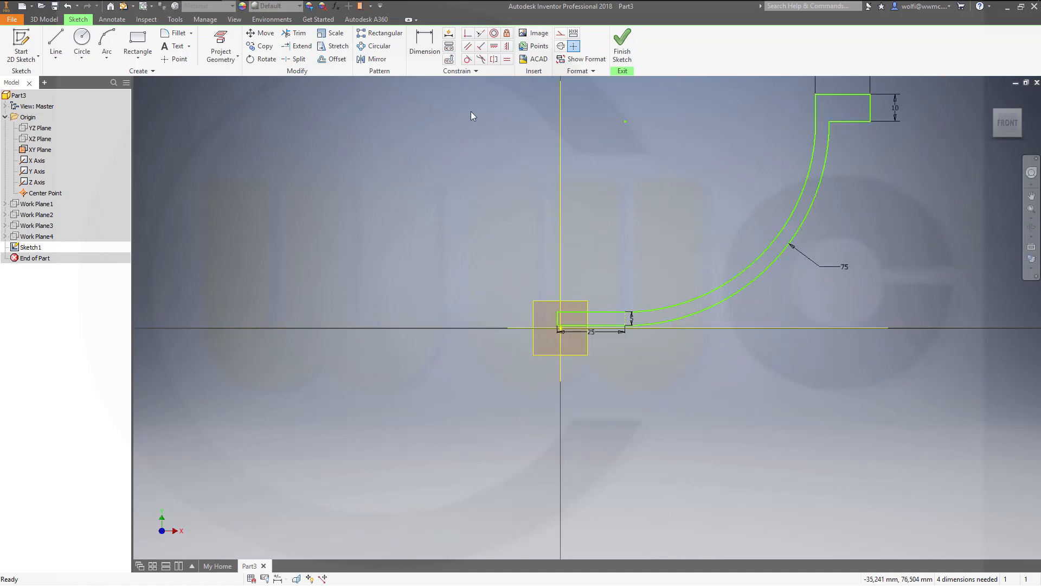
pyautogui.moveTo(560, 323); pyautogui.dragTo(607, 314)
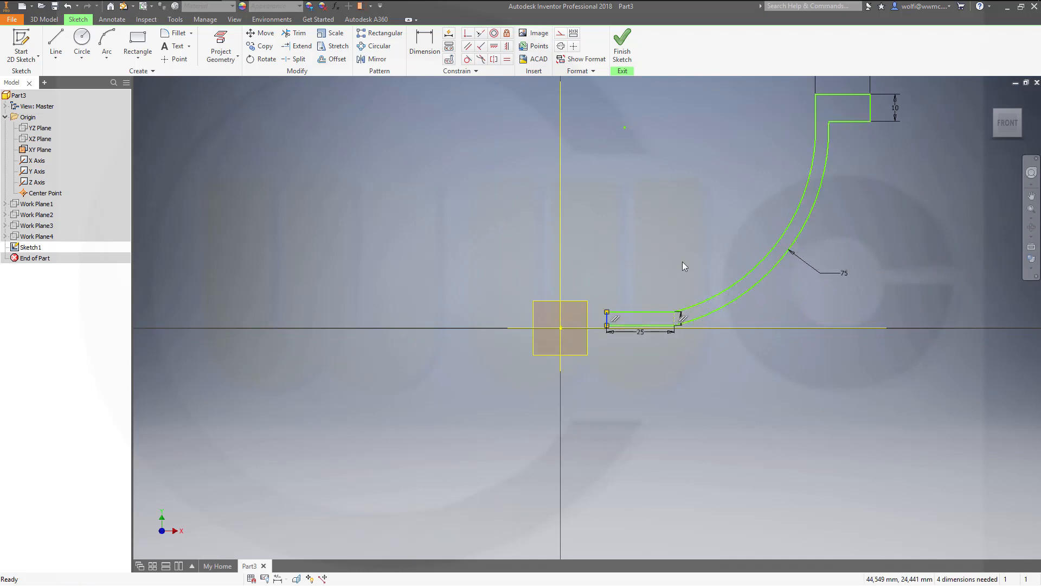
pyautogui.scroll(1, 772, 323)
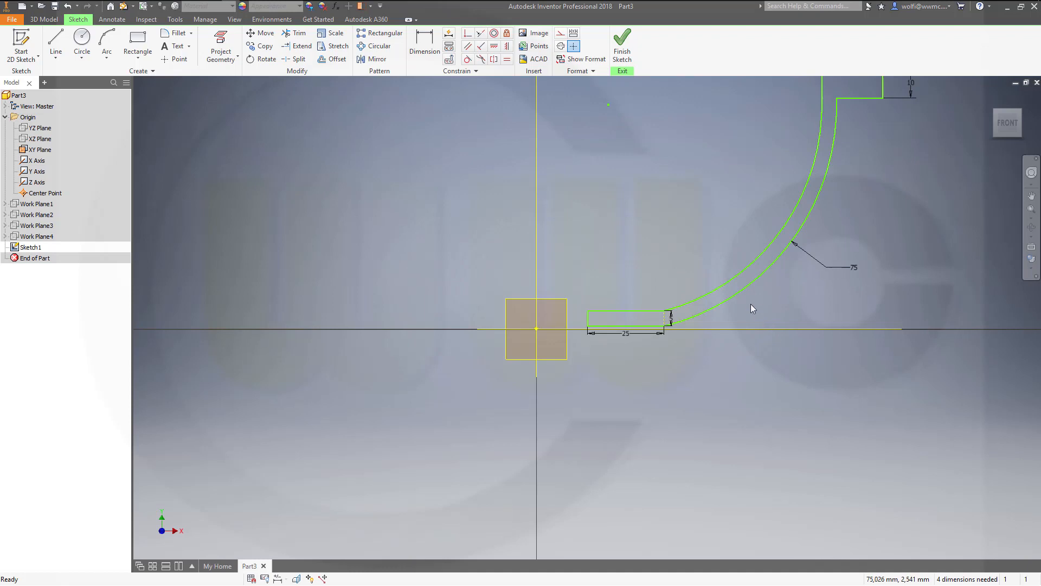
# Make the lower rectangle's top edge tangent to the inner arc
pyautogui.click(467, 58)
pyautogui.click(624, 311)
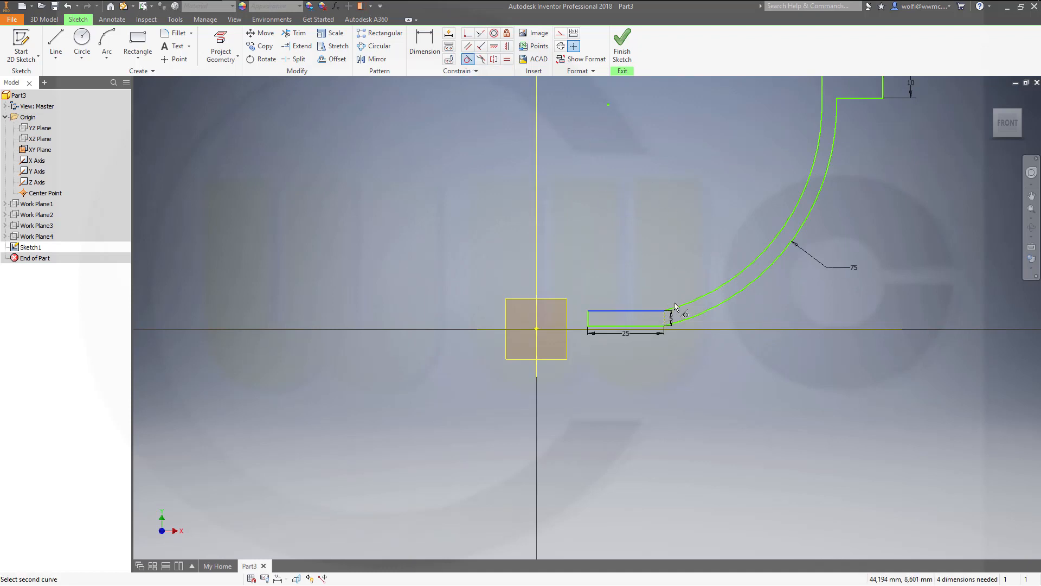
pyautogui.click(708, 296)
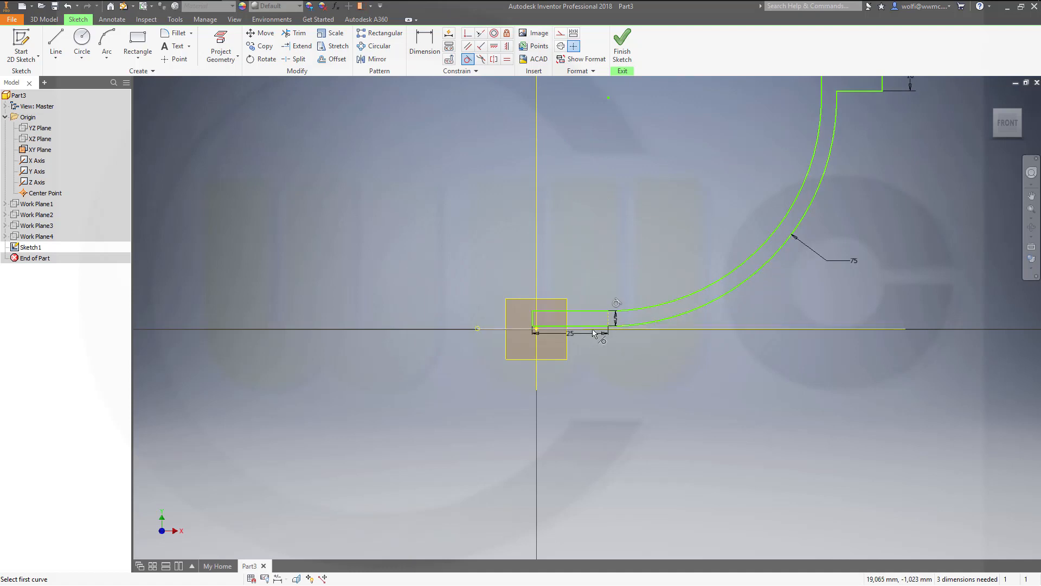
pyautogui.scroll(3, 724, 190)
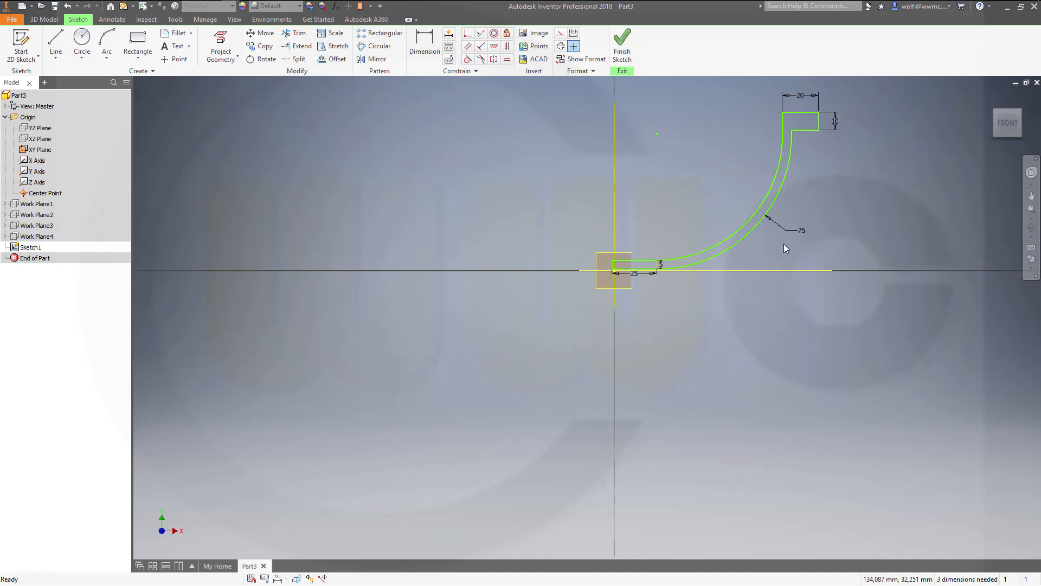
# Shift the profile along the X axis until the lower rectangle's left edge sits about 12 mm to the right of the Y axis
pyautogui.scroll(2, 771, 249)
pyautogui.scroll(-6, 748, 243)
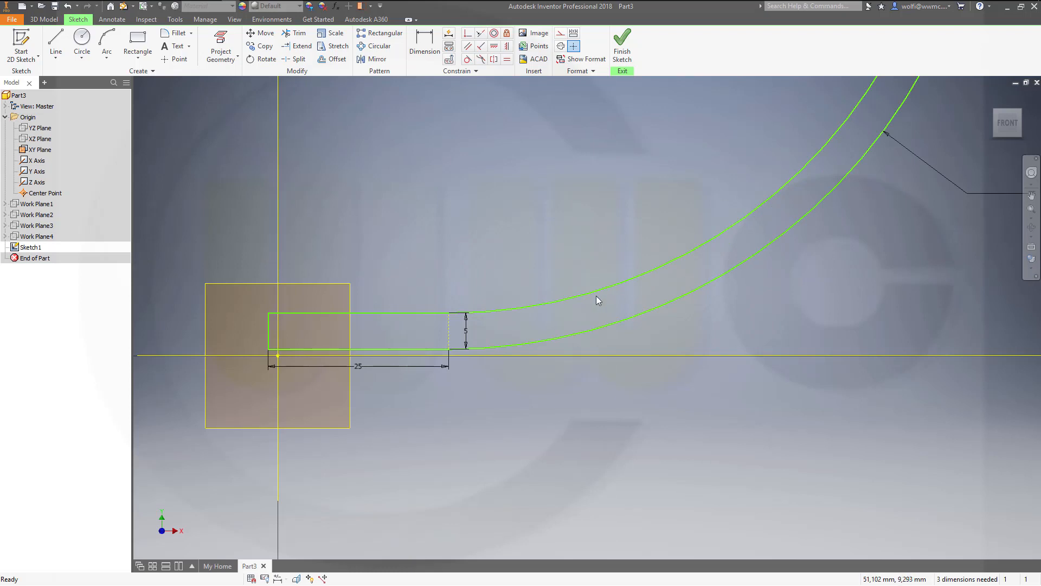
pyautogui.click(279, 330)
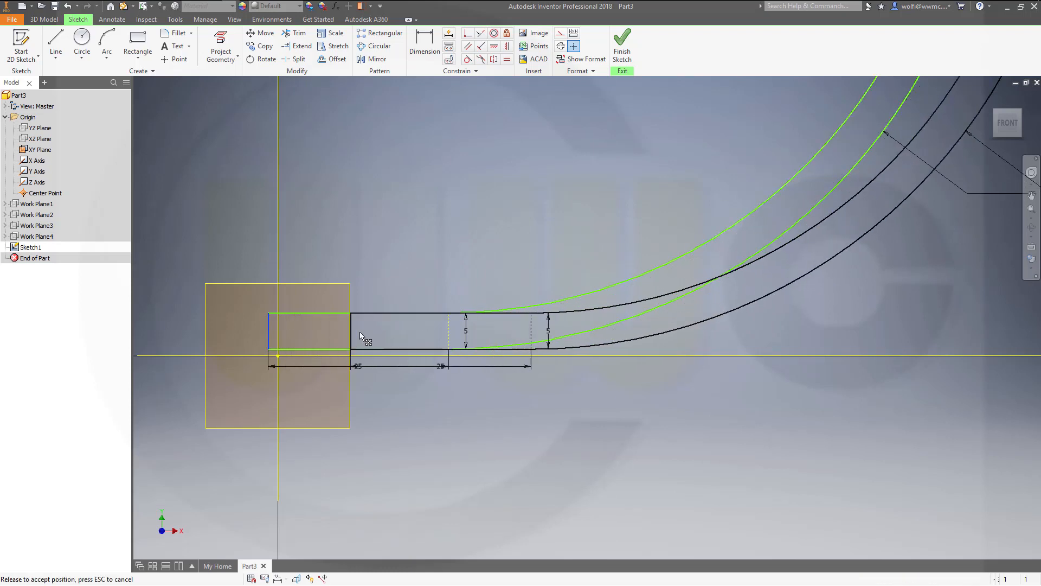
pyautogui.scroll(4, 795, 308)
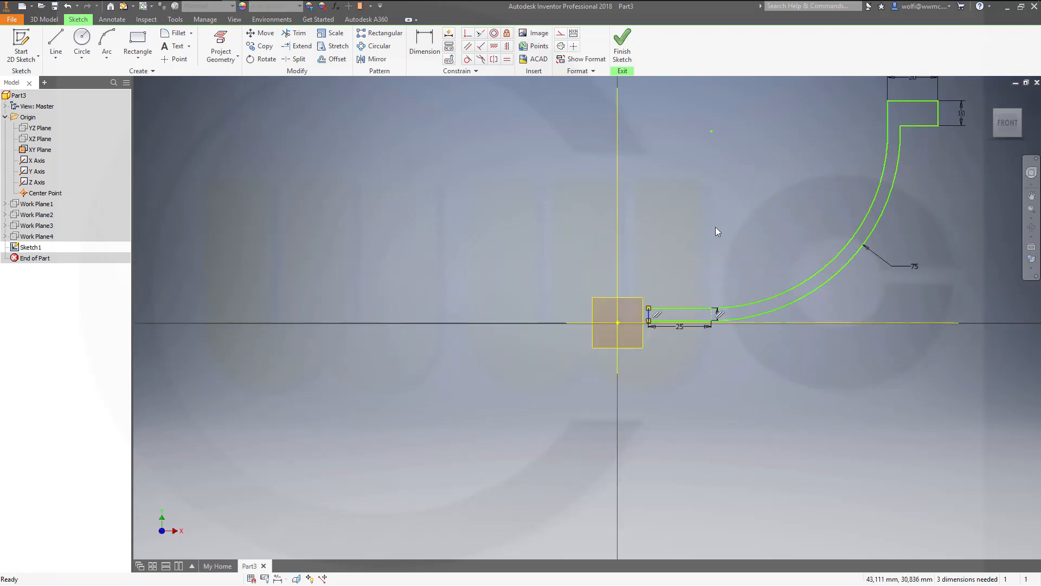
pyautogui.click(532, 144)
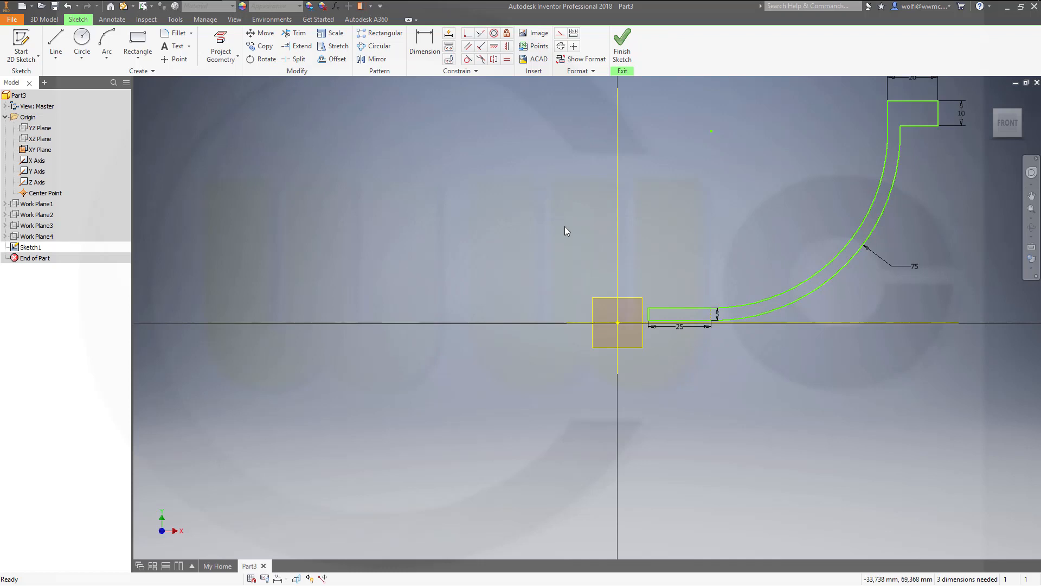
# Make the lower rectangle's bottom edge coincident with the origin's center point
pyautogui.click(495, 47)
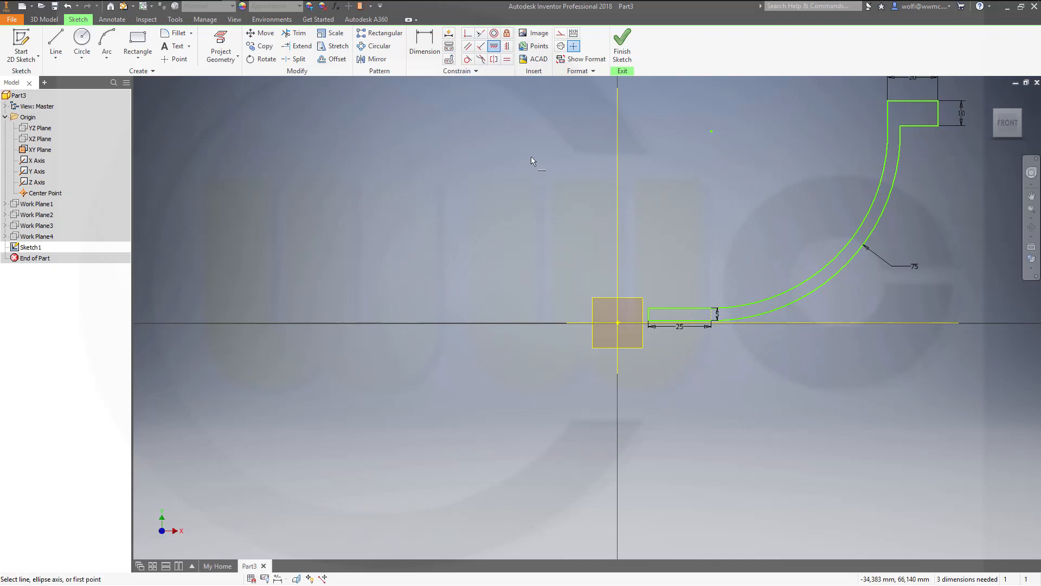
pyautogui.click(468, 31)
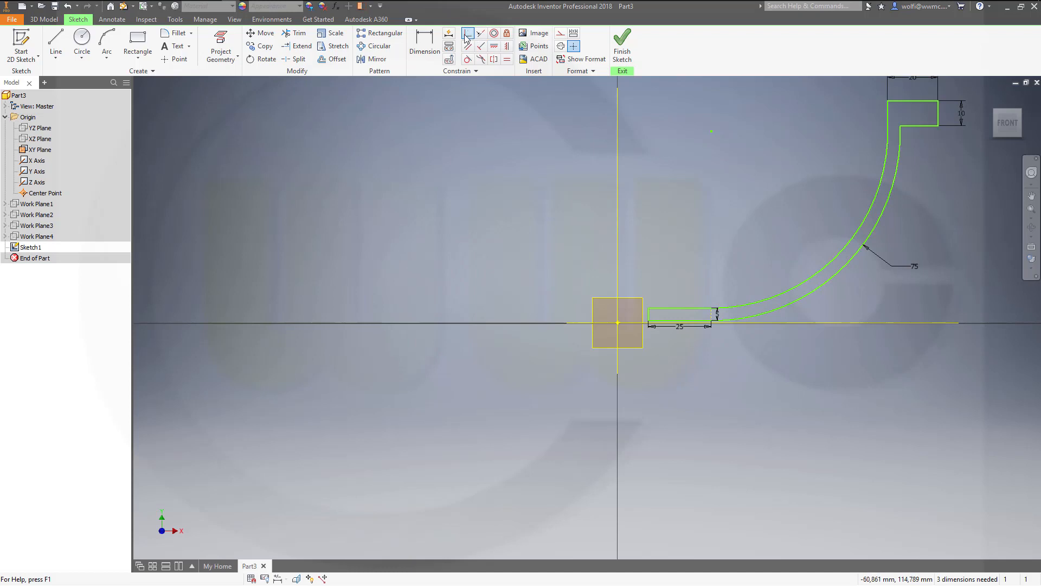
pyautogui.click(467, 36)
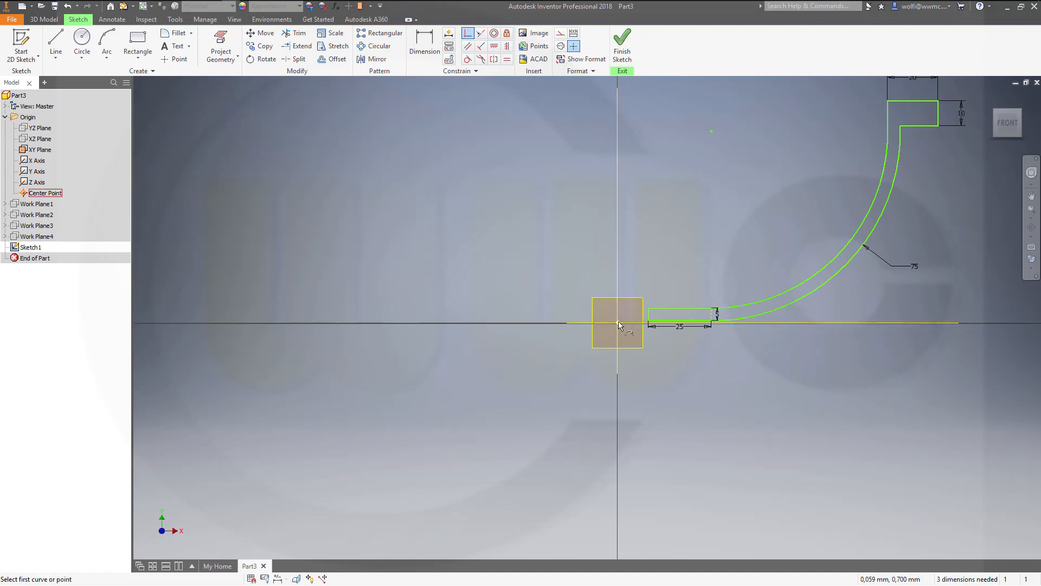
pyautogui.click(618, 325)
pyautogui.click(661, 321)
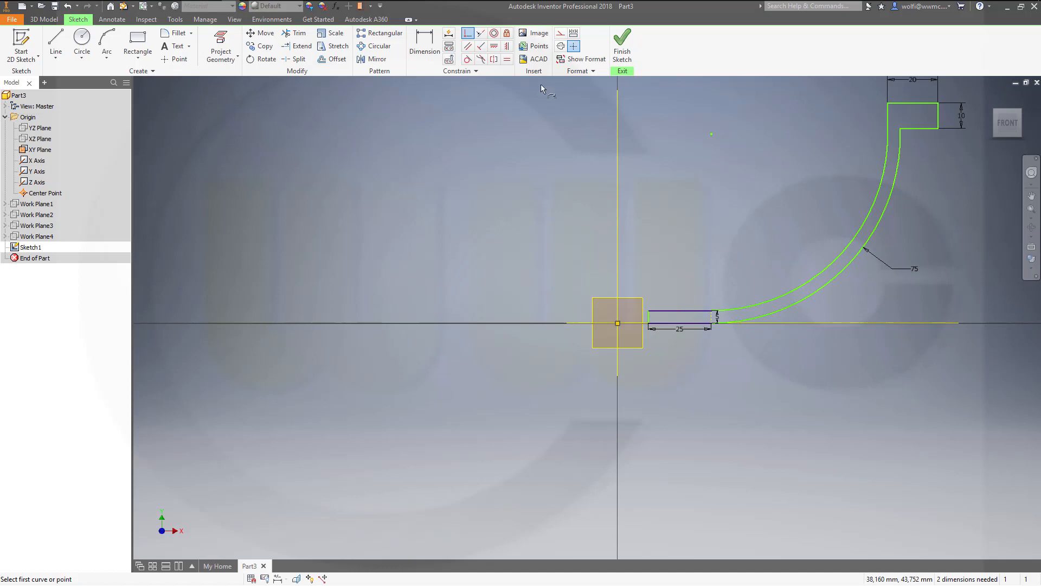
# Dimension the lower rectangle's left edge 15 mm from the origin's center point
pyautogui.click(425, 46)
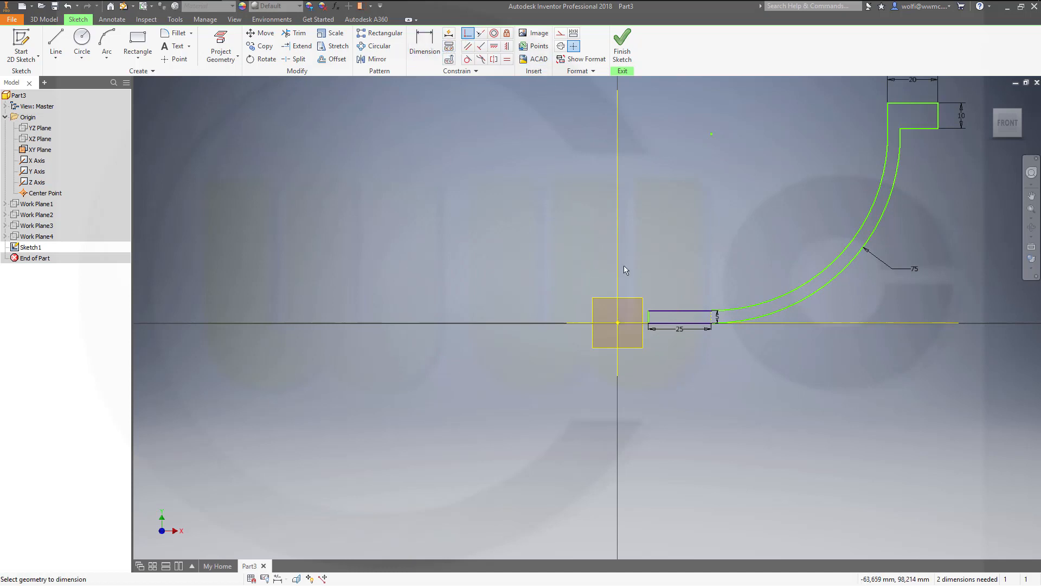
pyautogui.click(617, 324)
pyautogui.click(648, 317)
pyautogui.click(662, 253)
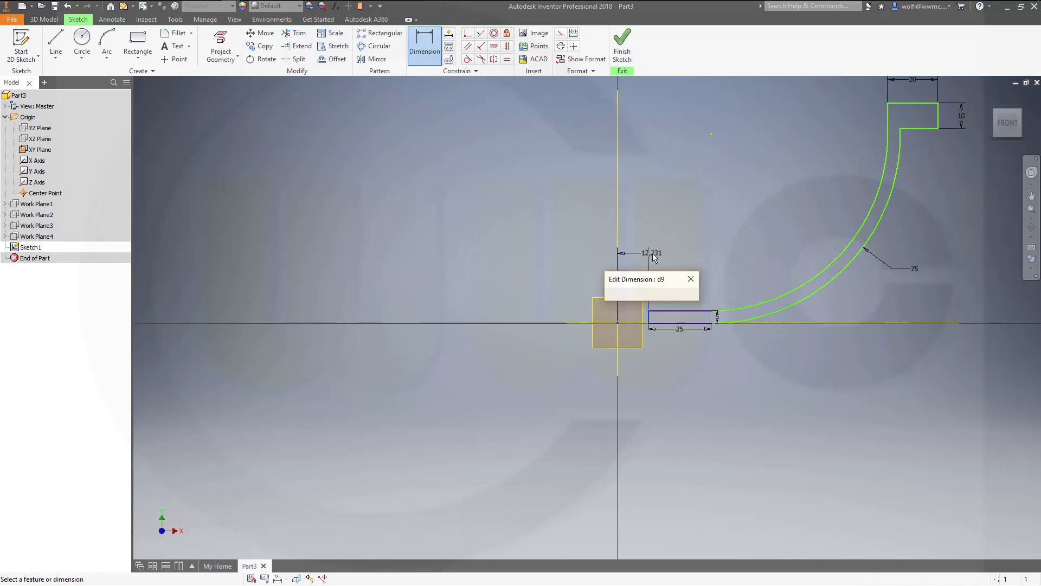
pyautogui.write('15')
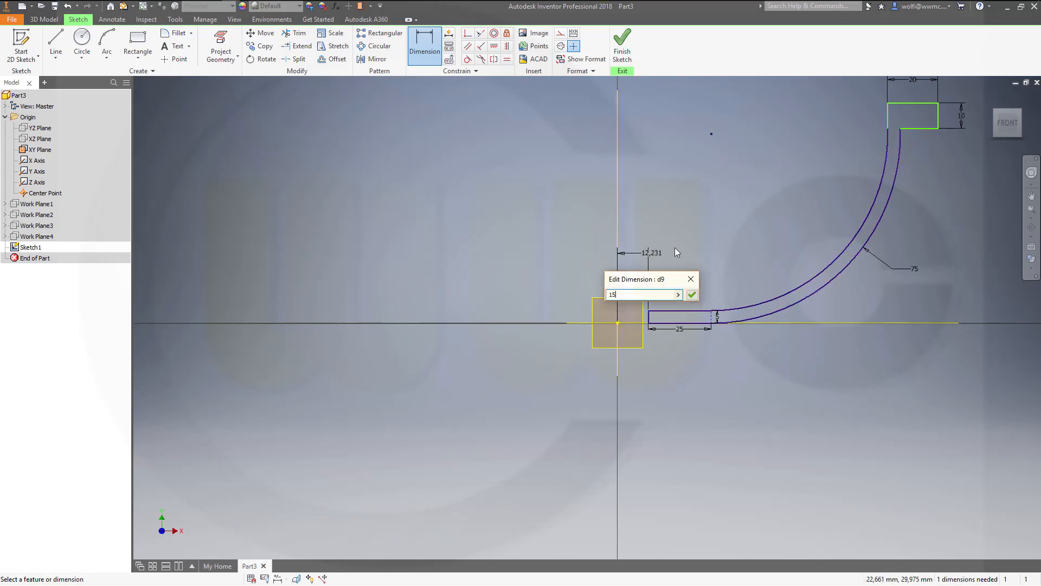
pyautogui.press('Return')
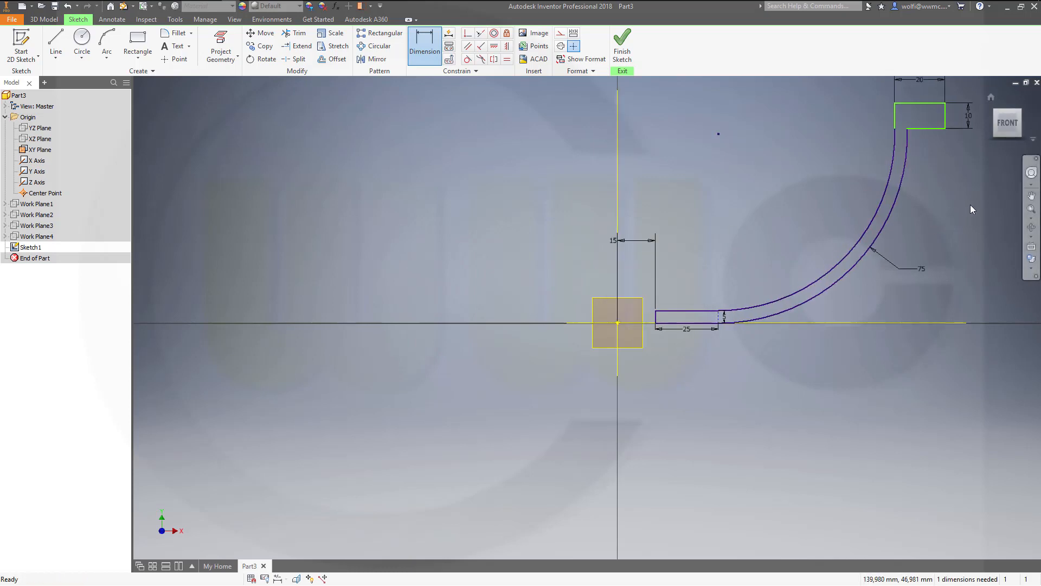
pyautogui.press('Escape')
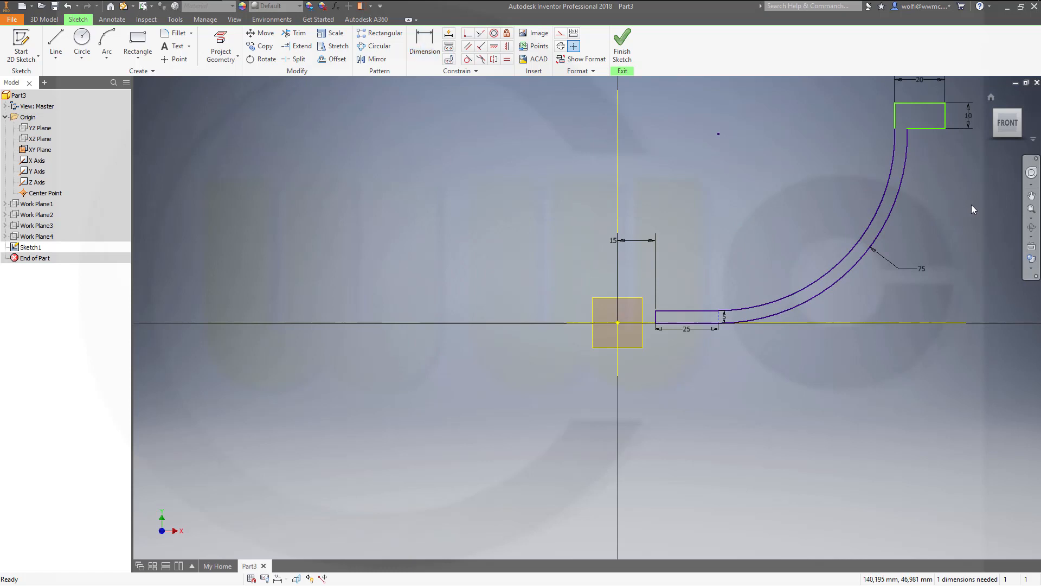
# Make the arcs' center point coincident with the upper rectangle's bottom edge and finish the sketch
pyautogui.moveTo(971, 204); pyautogui.dragTo(807, 320, button='middle')
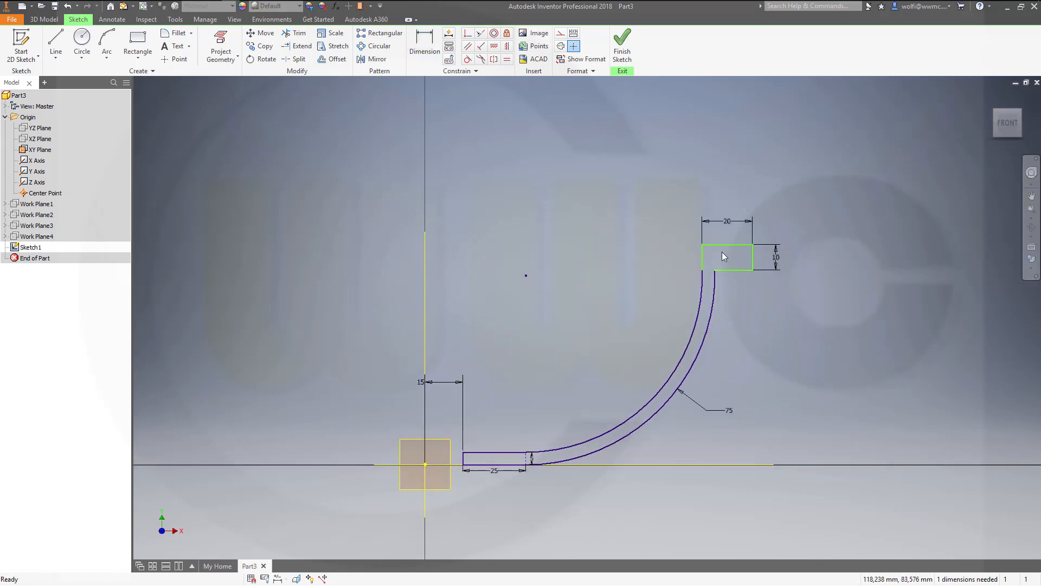
pyautogui.moveTo(721, 247); pyautogui.dragTo(740, 255)
pyautogui.click(525, 270)
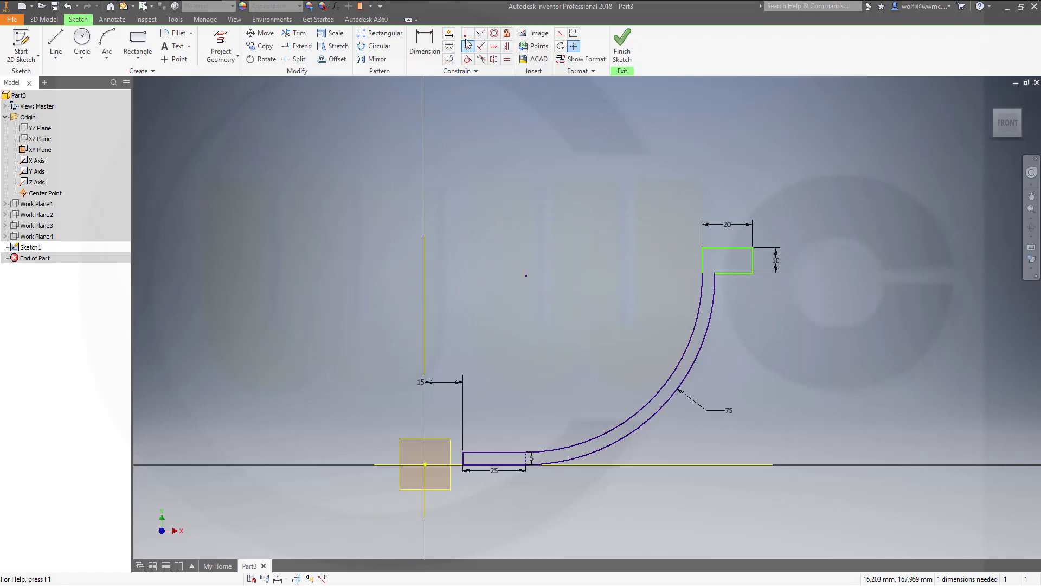
pyautogui.click(468, 34)
pyautogui.click(526, 276)
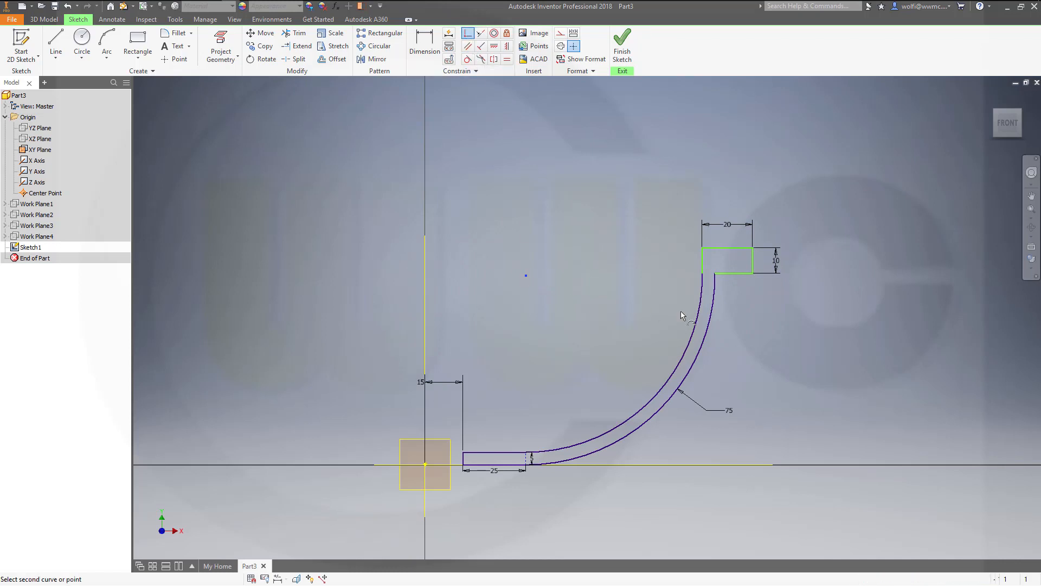
pyautogui.click(727, 273)
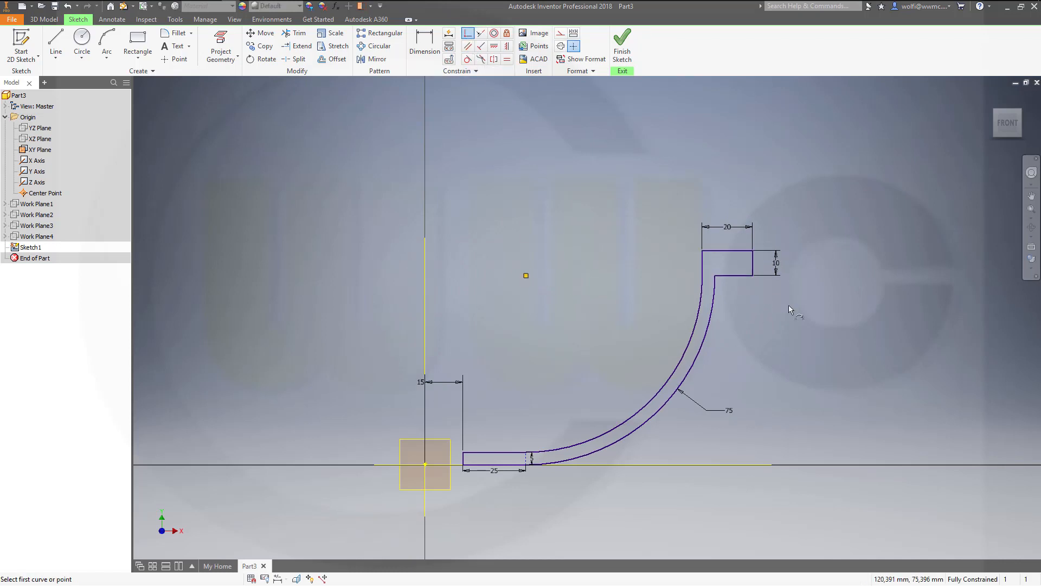
pyautogui.click(622, 43)
# Hide the XY origin plane
pyautogui.scroll(-2, 743, 177)
pyautogui.scroll(-4, 800, 192)
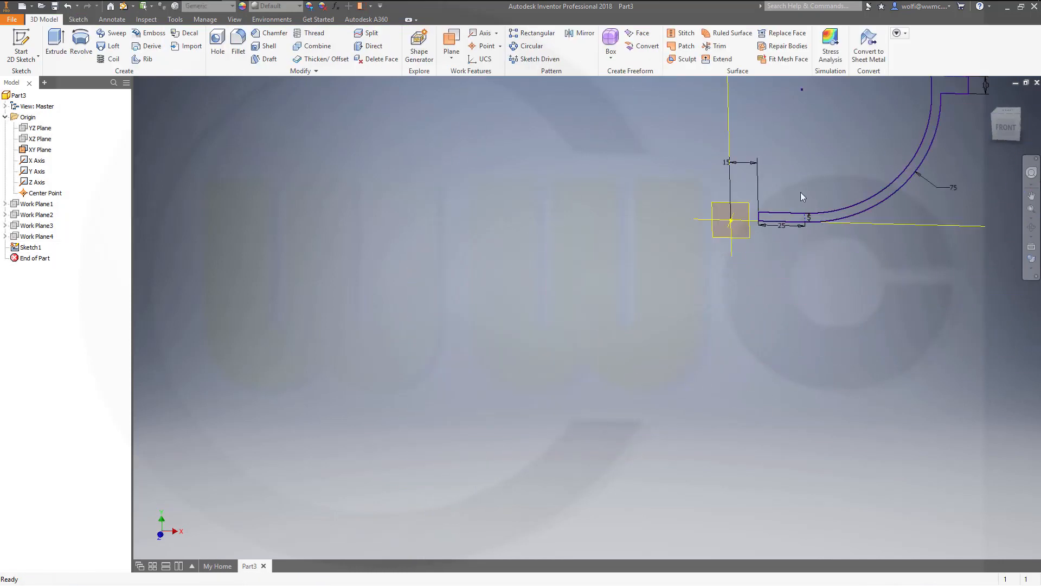
pyautogui.scroll(-3, 828, 159)
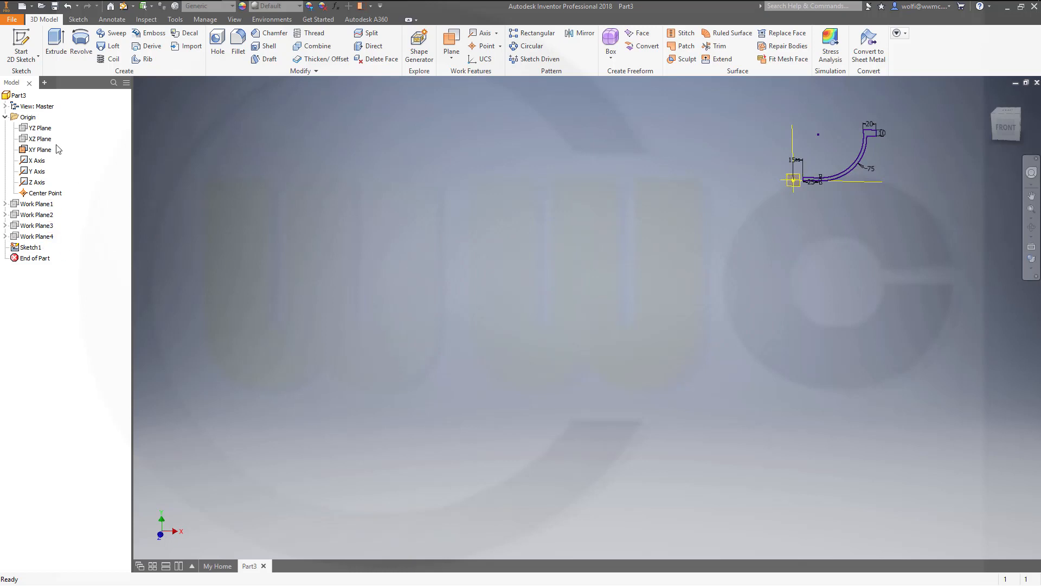
pyautogui.click(44, 151)
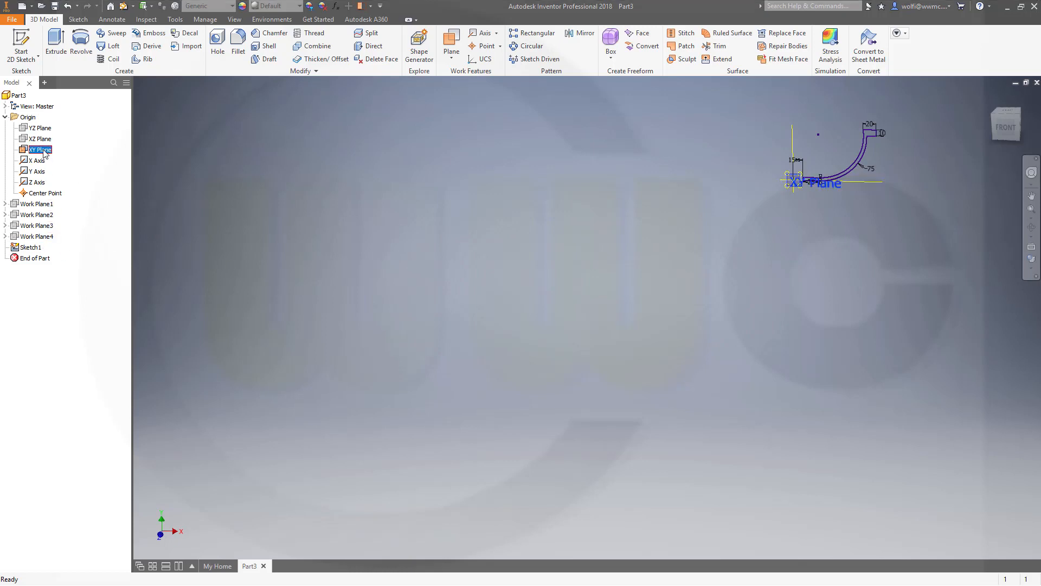
pyautogui.rightClick(44, 154)
pyautogui.click(198, 219)
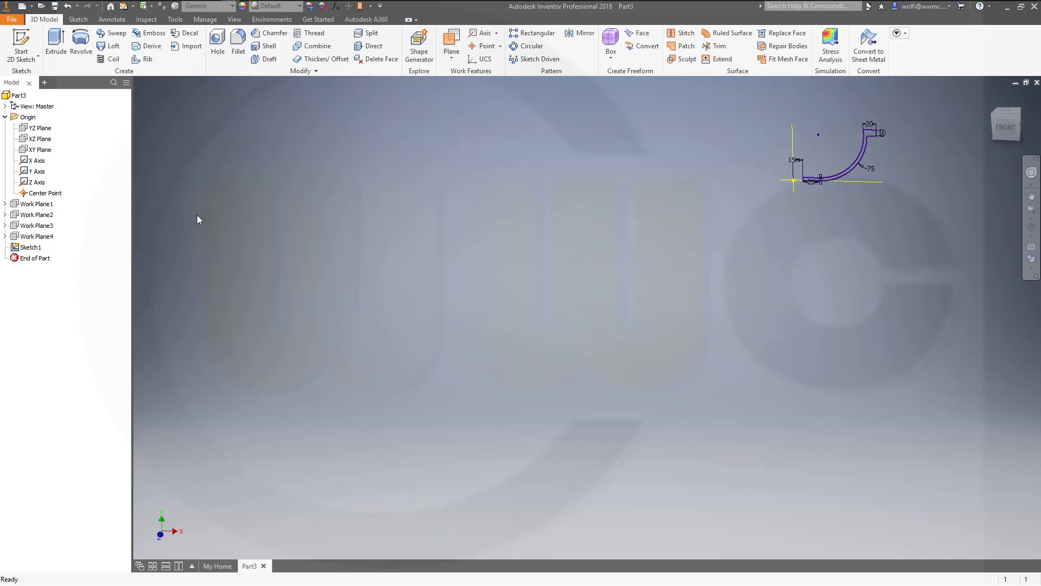
# Copy the profile sketch Sketch1 and paste it onto Work Plane1
pyautogui.rightClick(28, 250)
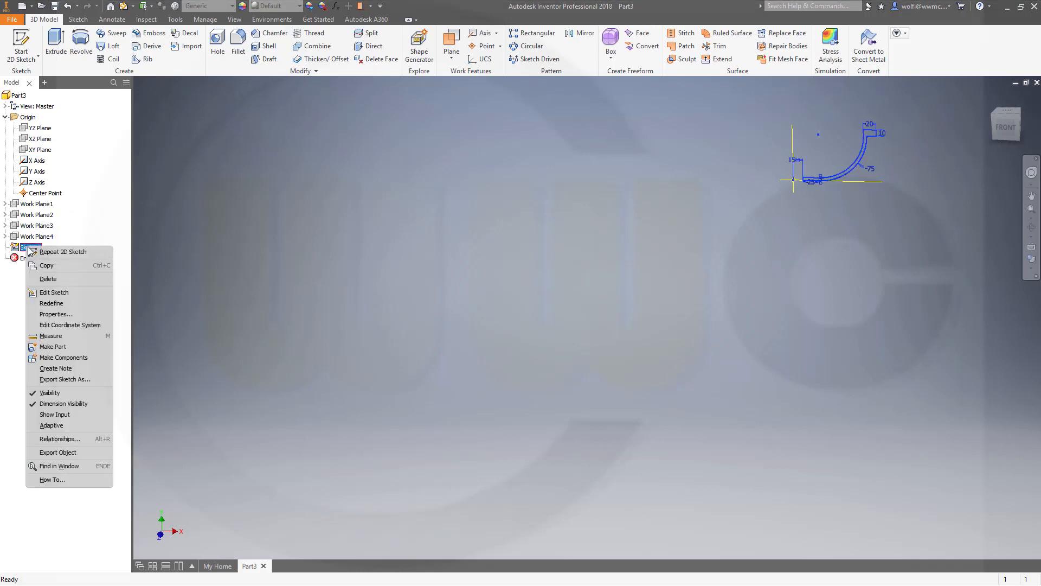
pyautogui.click(54, 265)
pyautogui.click(49, 206)
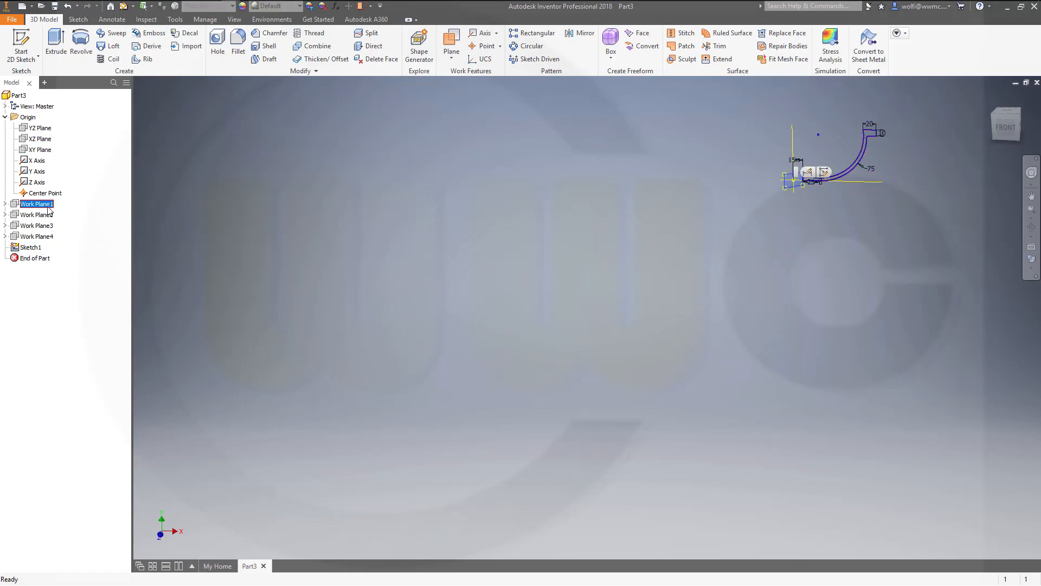
pyautogui.hotkey('ctrl', 'v')
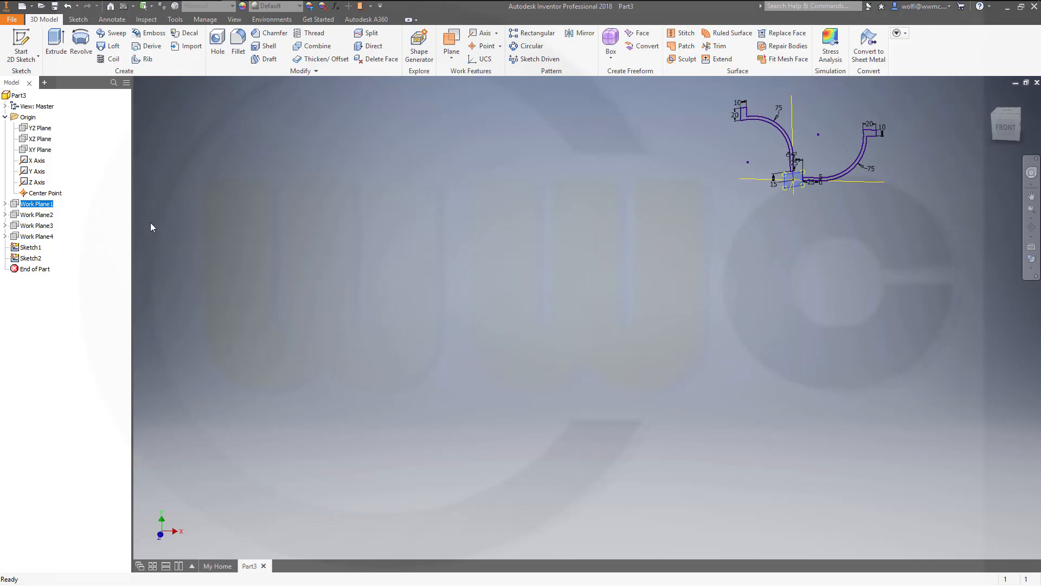
# Paste further copies of the profile sketch onto Work Plane2, Work Plane3 and Work Plane4
pyautogui.click(31, 216)
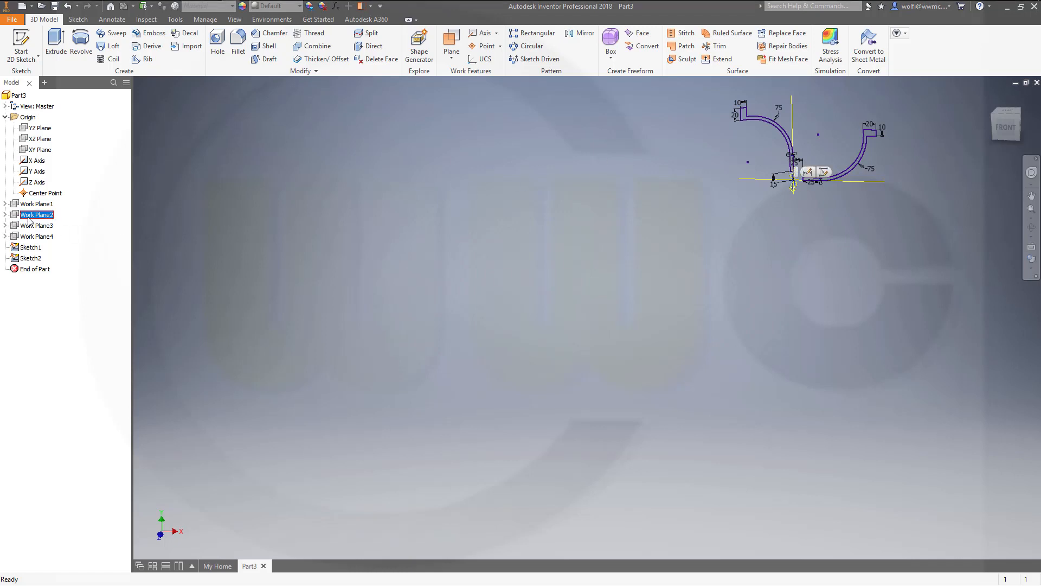
pyautogui.hotkey('ctrl', 'v')
pyautogui.click(36, 227)
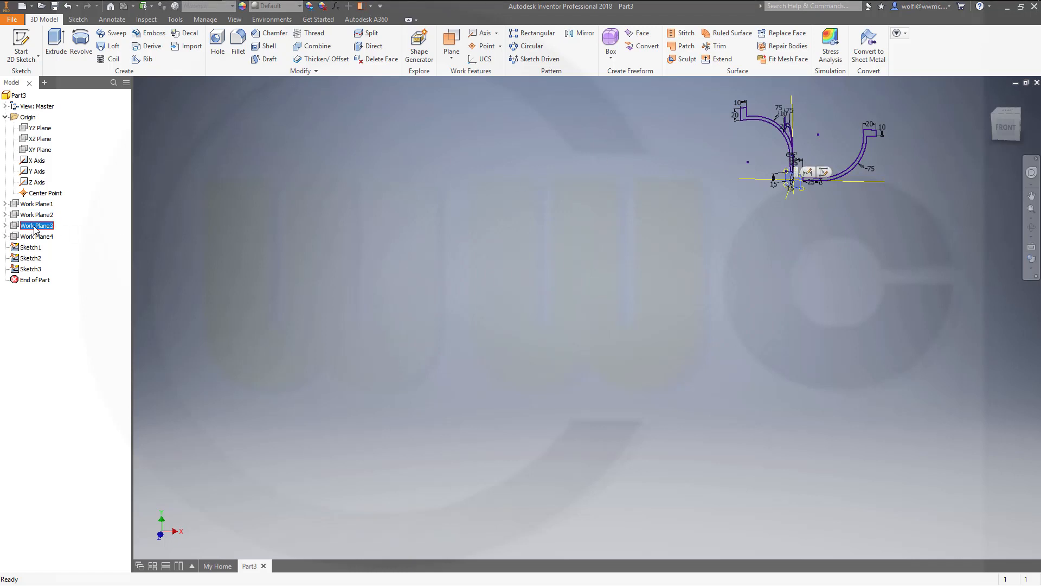
pyautogui.hotkey('ctrl', 'v')
pyautogui.click(39, 237)
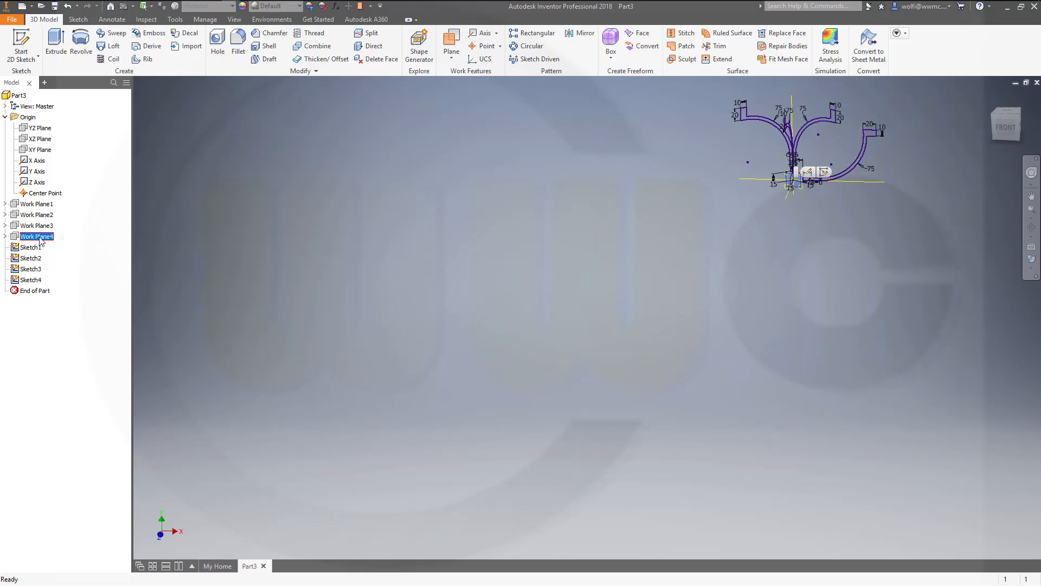
pyautogui.hotkey('ctrl', 'v')
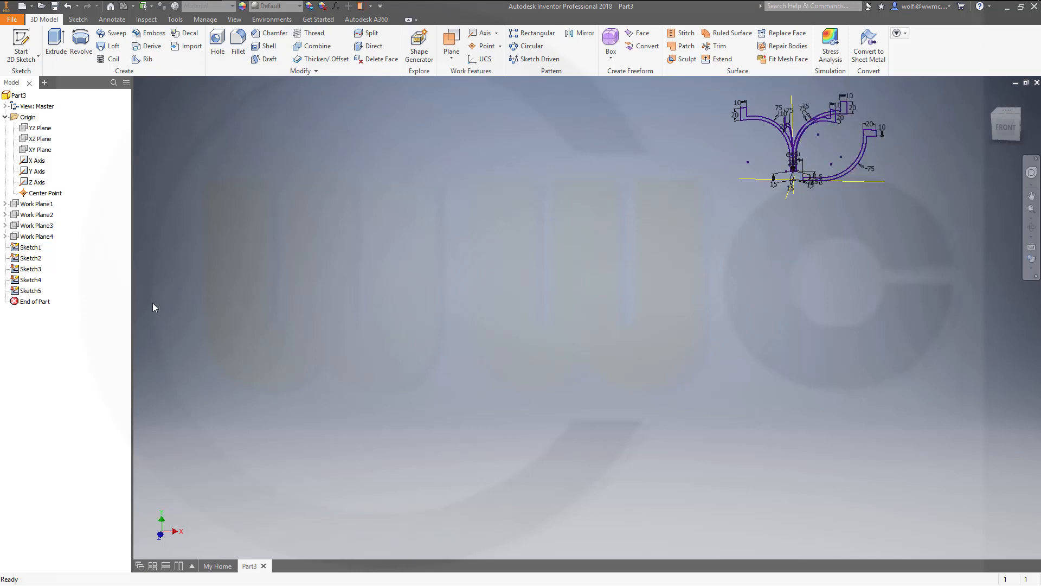
# Hide Sketch3, Sketch4 and Sketch5 so that only the original profile and its first copy are shown
pyautogui.rightClick(38, 252)
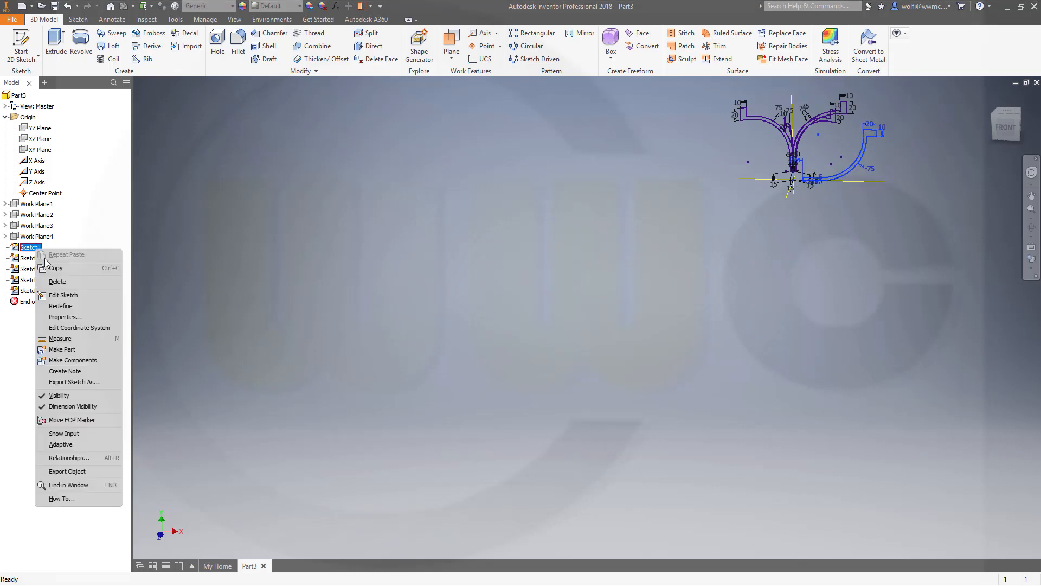
pyautogui.click(167, 248)
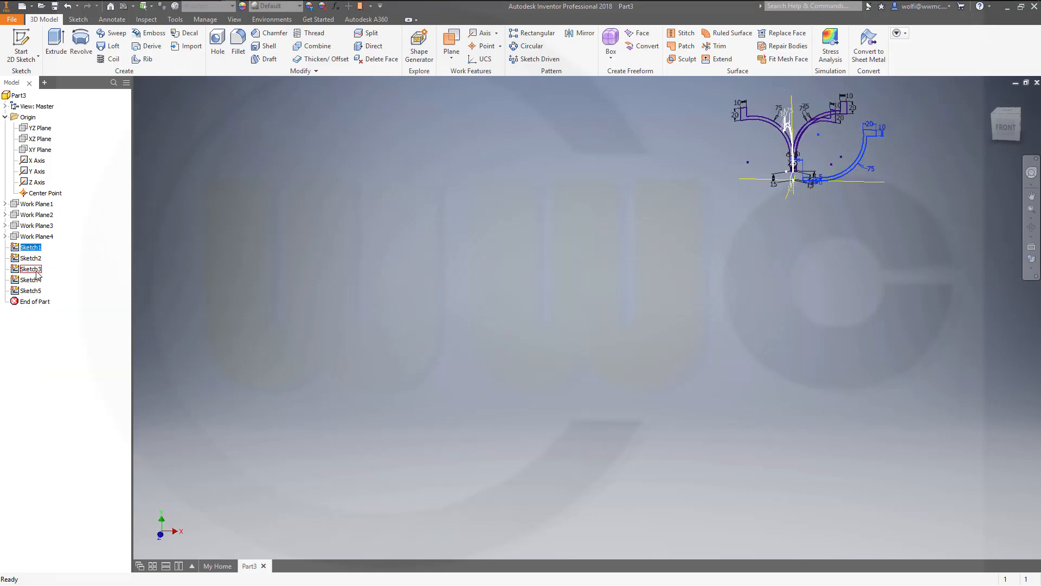
pyautogui.click(30, 268)
pyautogui.keyDown('shift'); pyautogui.click(33, 290); pyautogui.keyUp('shift')
pyautogui.rightClick(32, 289)
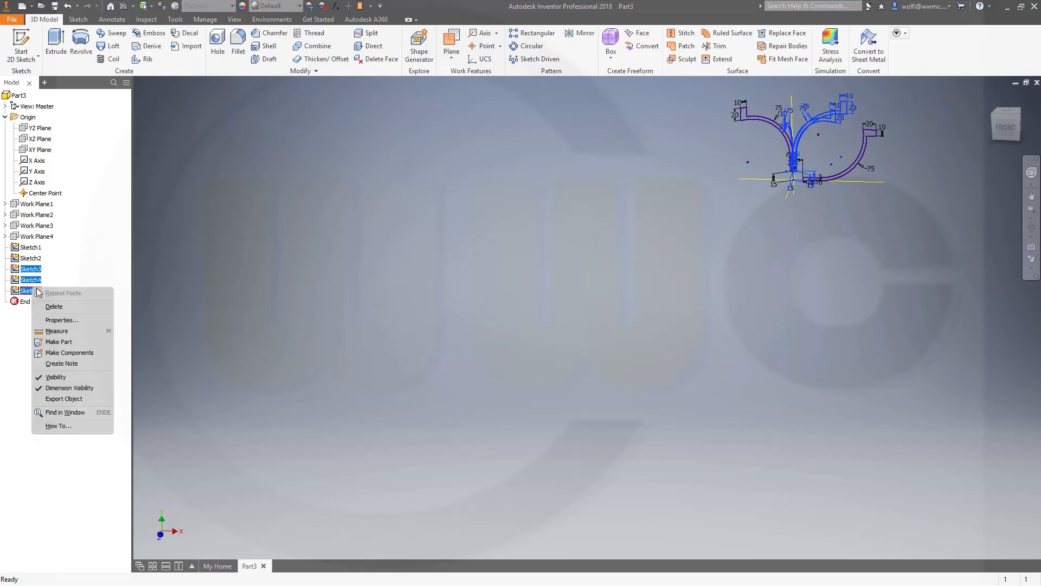
pyautogui.click(56, 377)
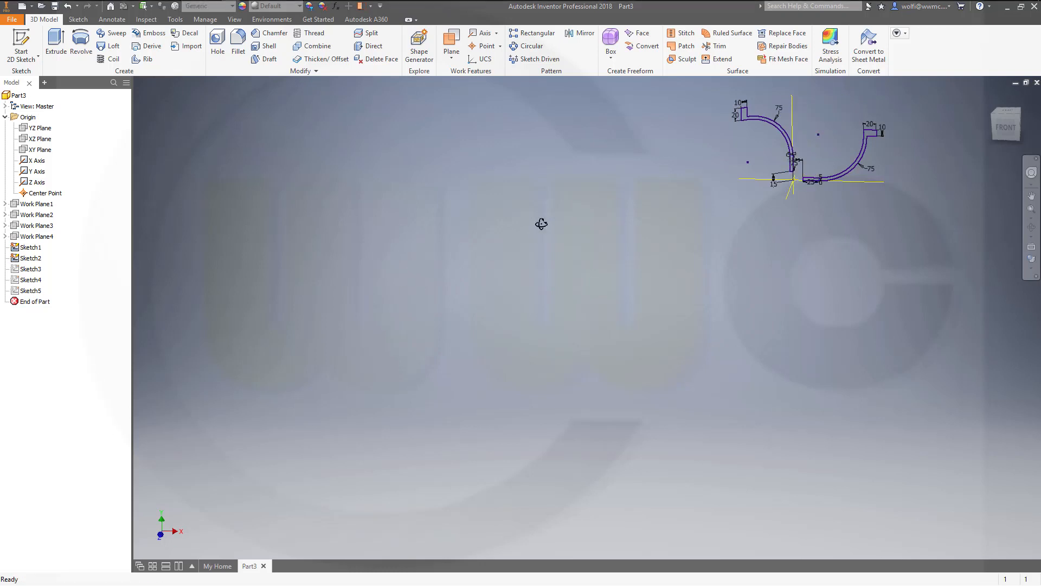
pyautogui.moveTo(541, 223); pyautogui.dragTo(337, 385, button='middle')
pyautogui.press('alt')
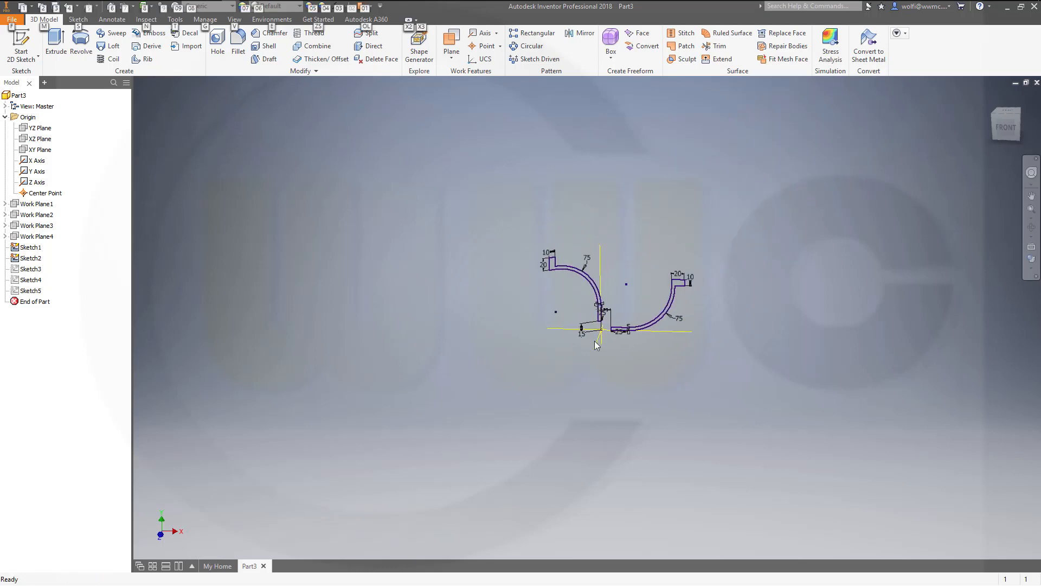
pyautogui.scroll(-2, 599, 336)
pyautogui.scroll(5, 602, 333)
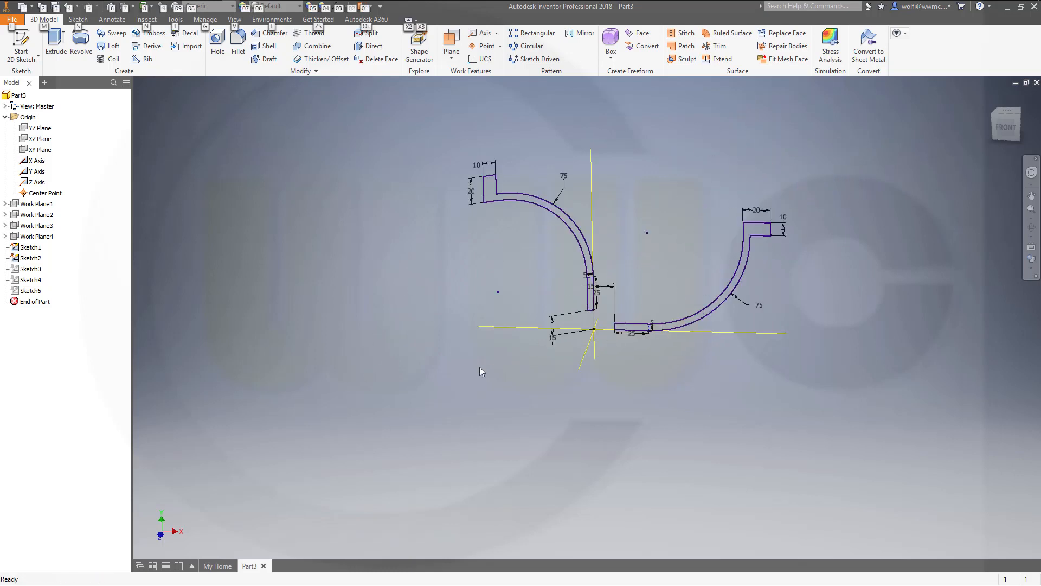
pyautogui.moveTo(479, 367); pyautogui.dragTo(420, 404, button='middle')
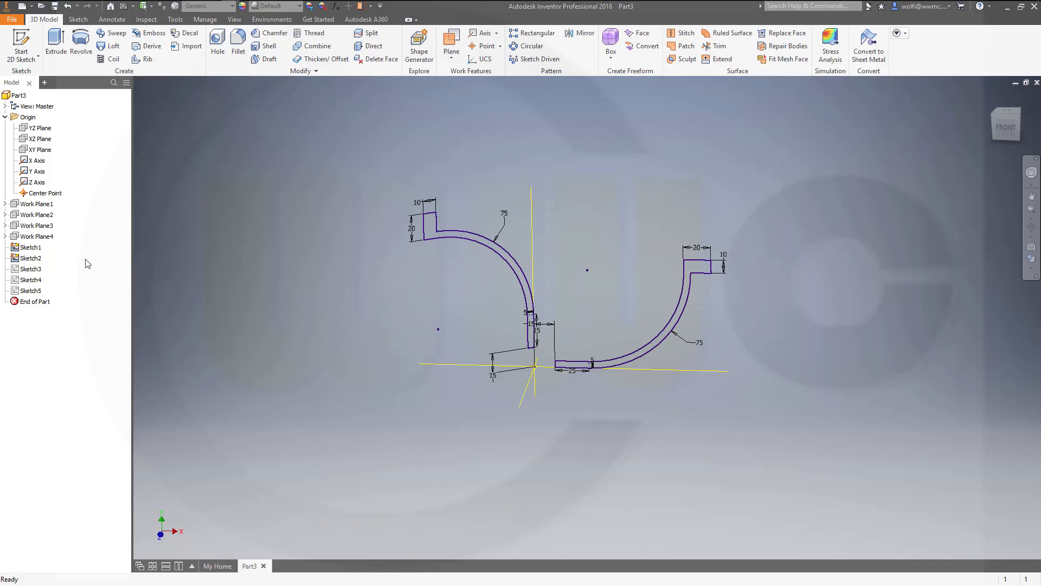
# Edit the coordinate system of Sketch2 so that its X axis aligns with the origin X Axis
pyautogui.click(30, 258)
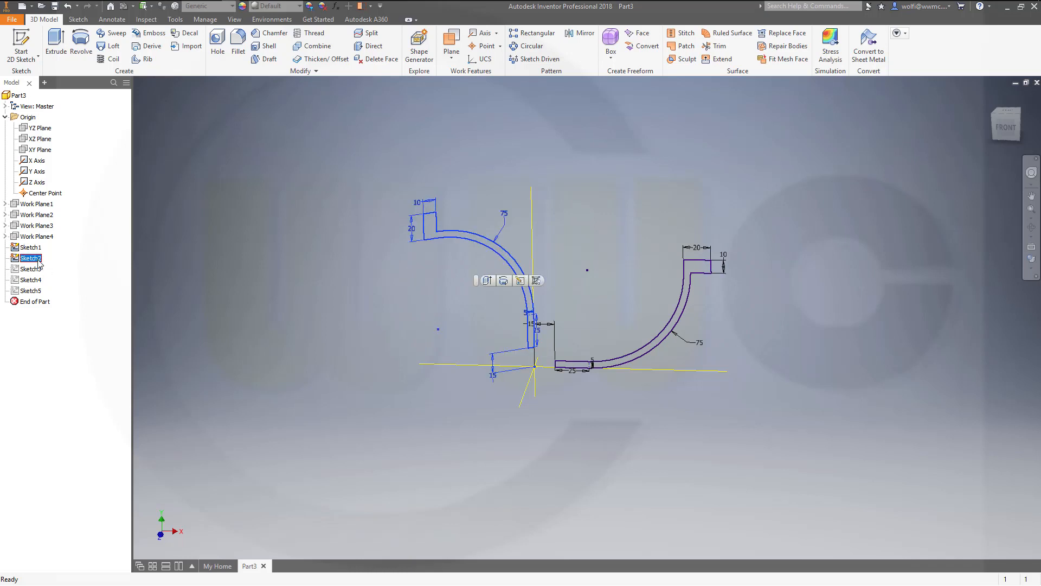
pyautogui.rightClick(39, 263)
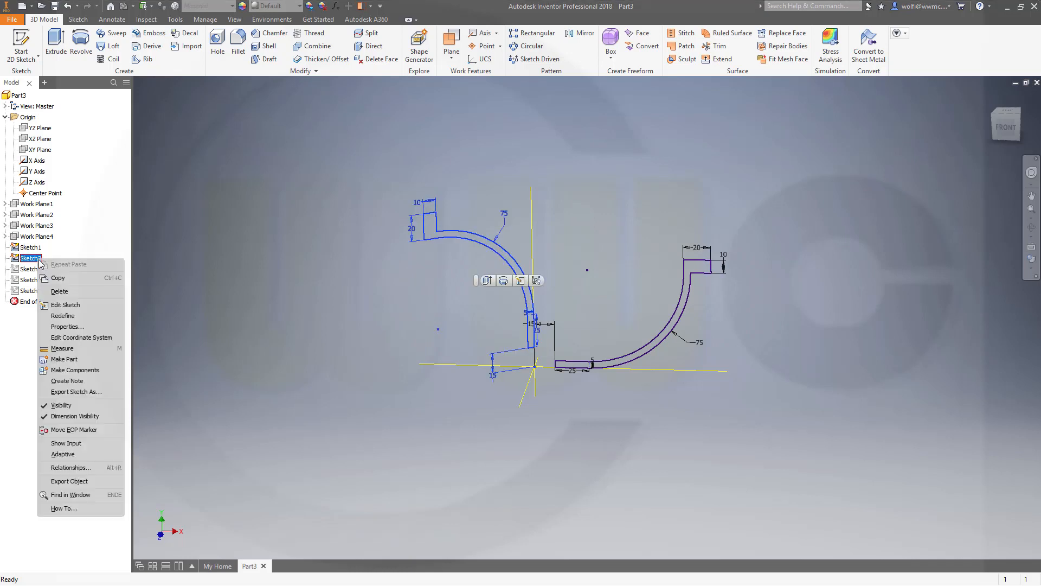
pyautogui.click(69, 338)
pyautogui.scroll(2, 585, 470)
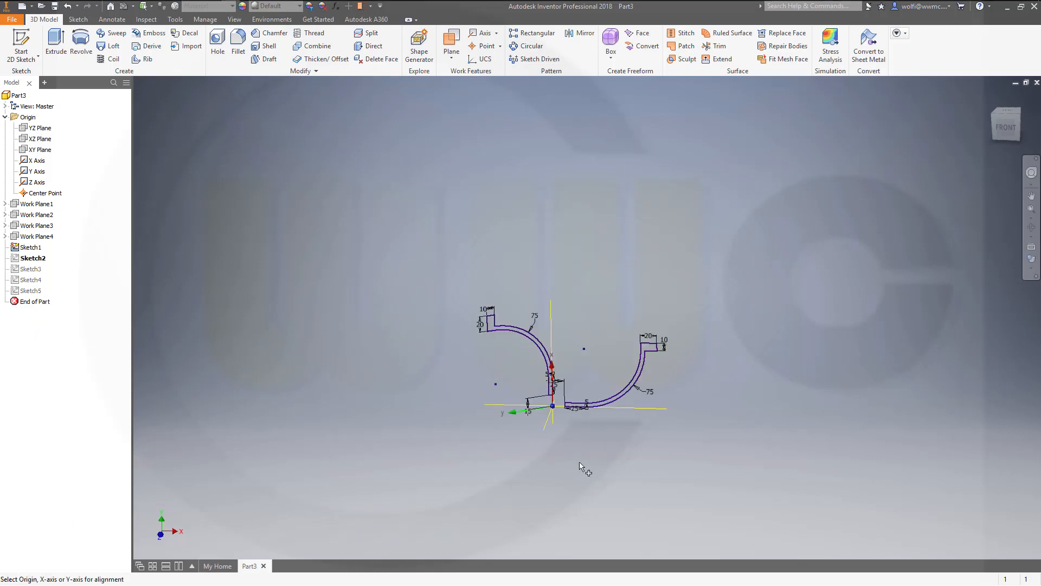
pyautogui.scroll(-3, 584, 465)
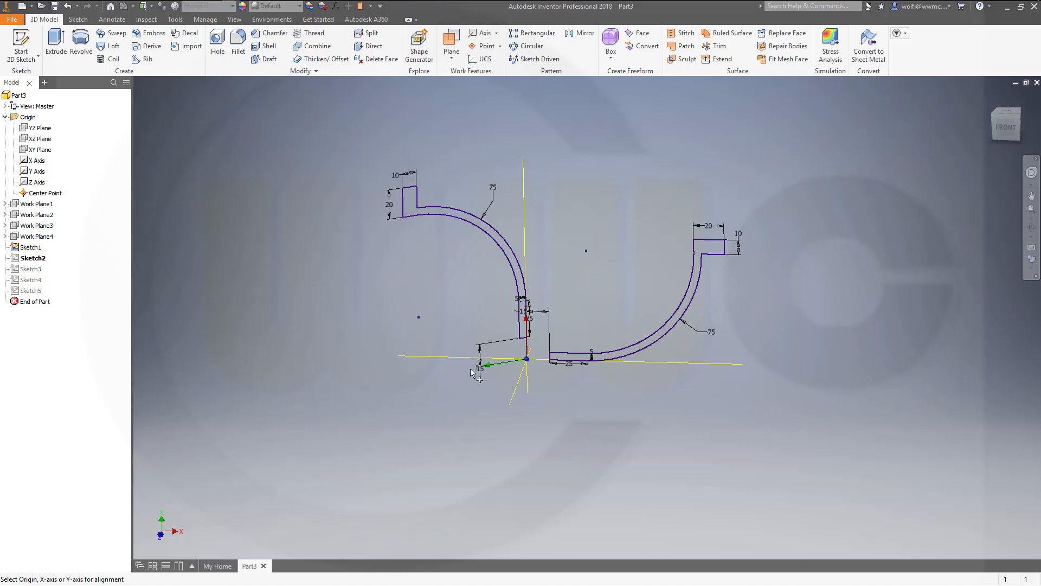
pyautogui.click(529, 340)
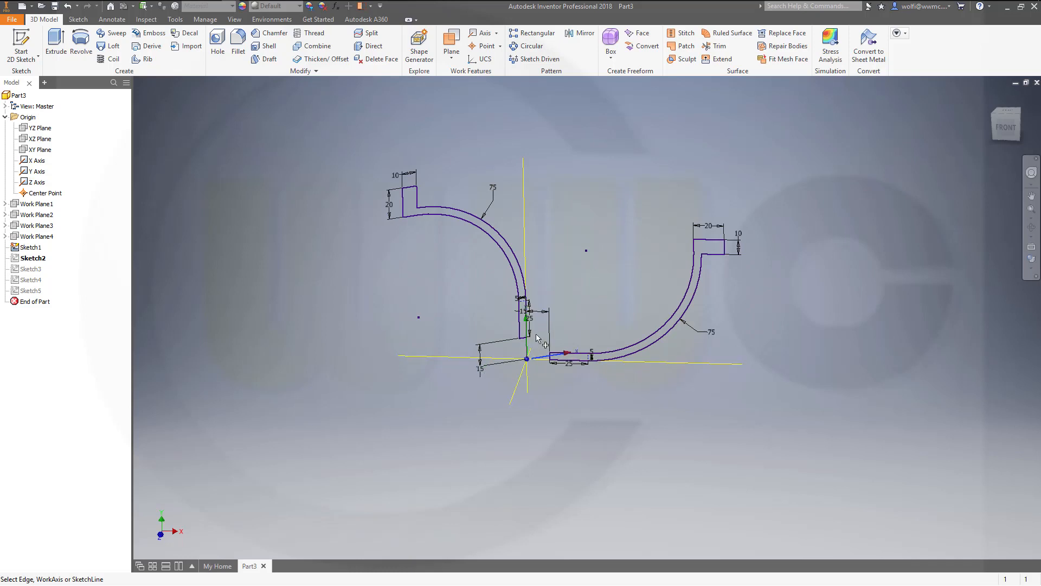
pyautogui.click(645, 364)
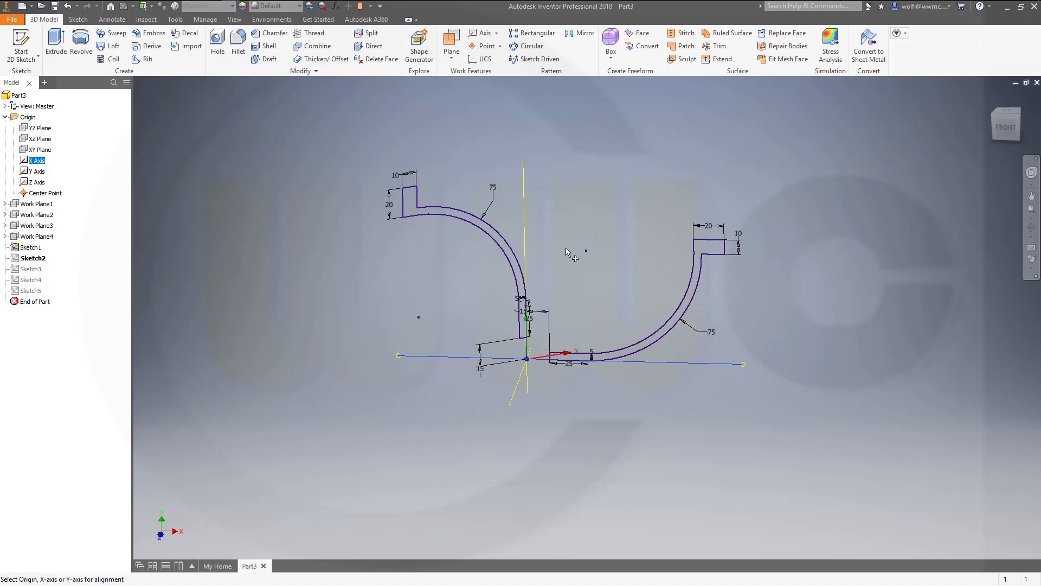
pyautogui.rightClick(327, 276)
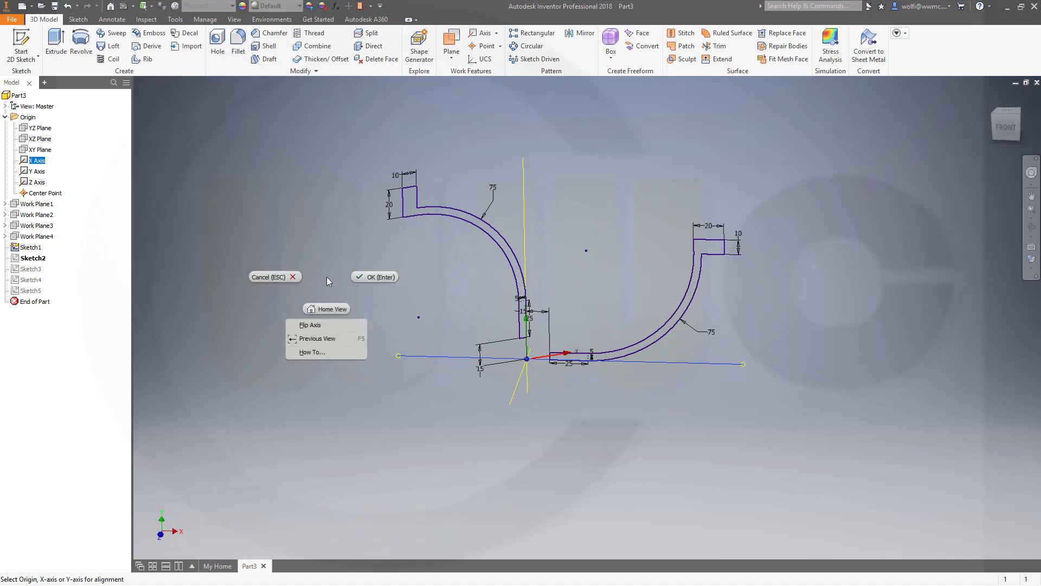
pyautogui.click(372, 278)
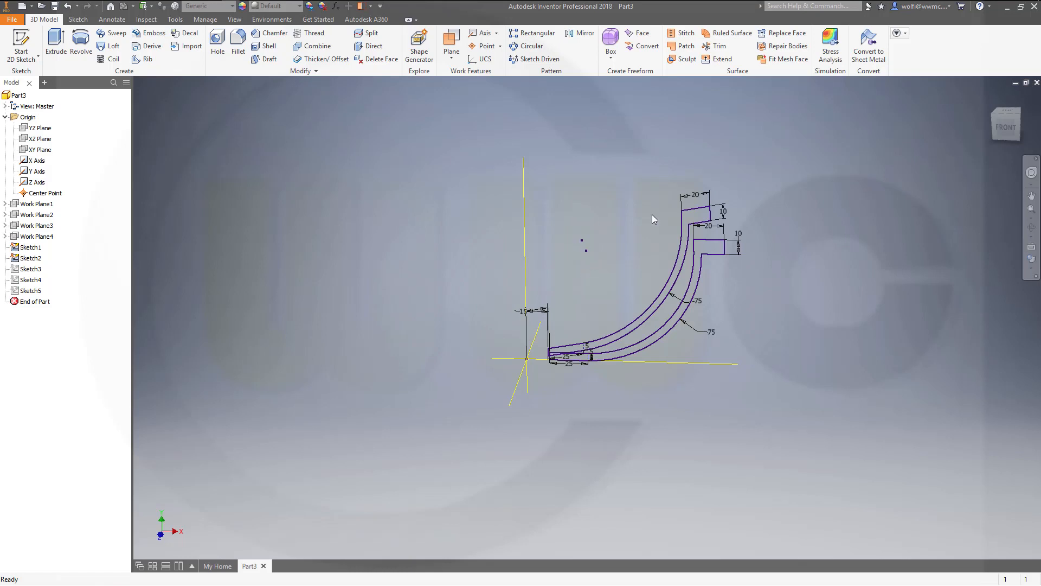
# Show Sketch3 and realign its coordinate system with the X axis along the origin Z Axis, flipping the axis direction
pyautogui.rightClick(35, 274)
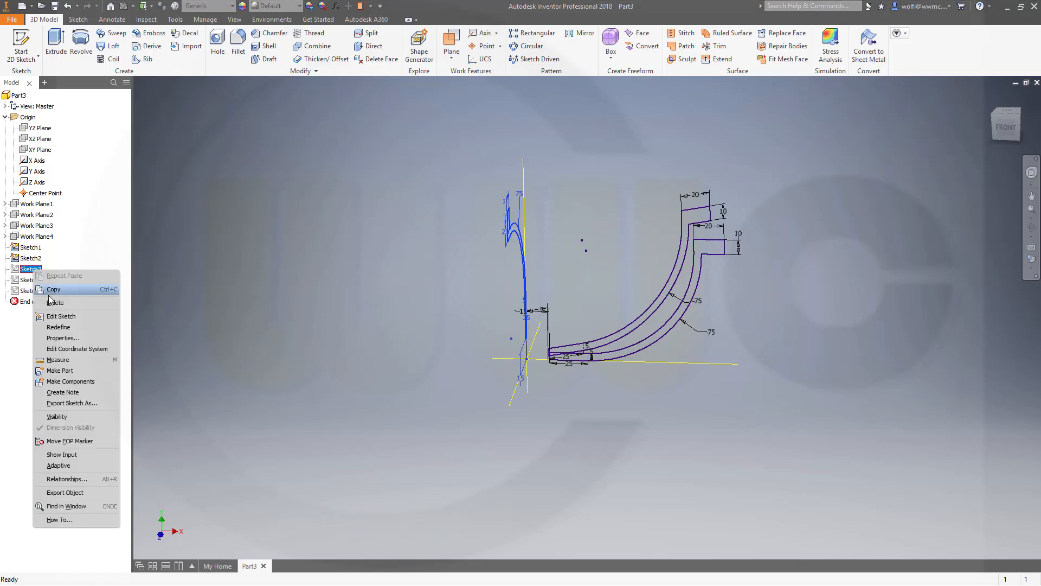
pyautogui.click(53, 416)
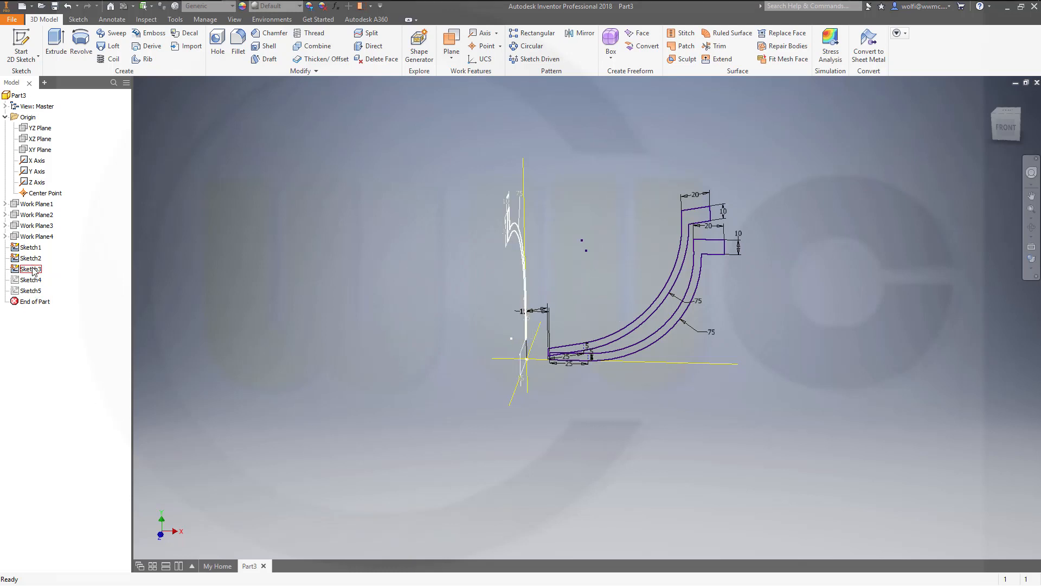
pyautogui.rightClick(33, 271)
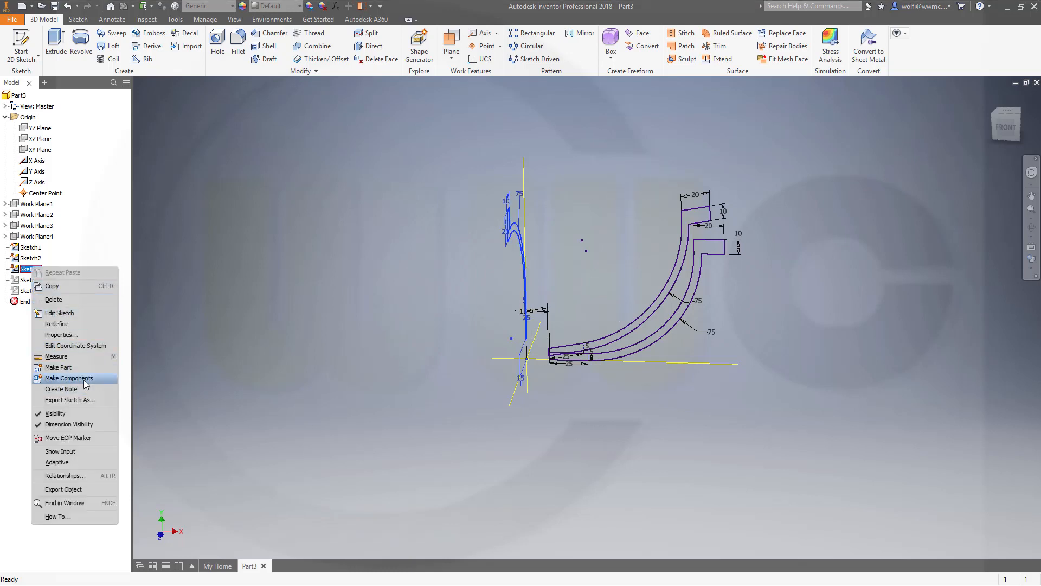
pyautogui.click(83, 344)
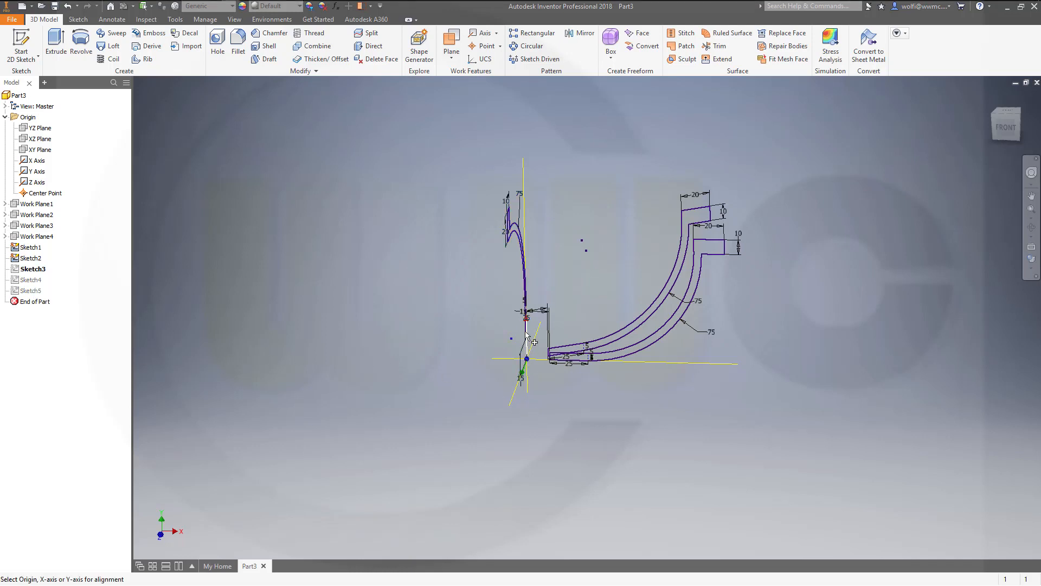
pyautogui.click(527, 358)
pyautogui.click(535, 343)
pyautogui.rightClick(523, 379)
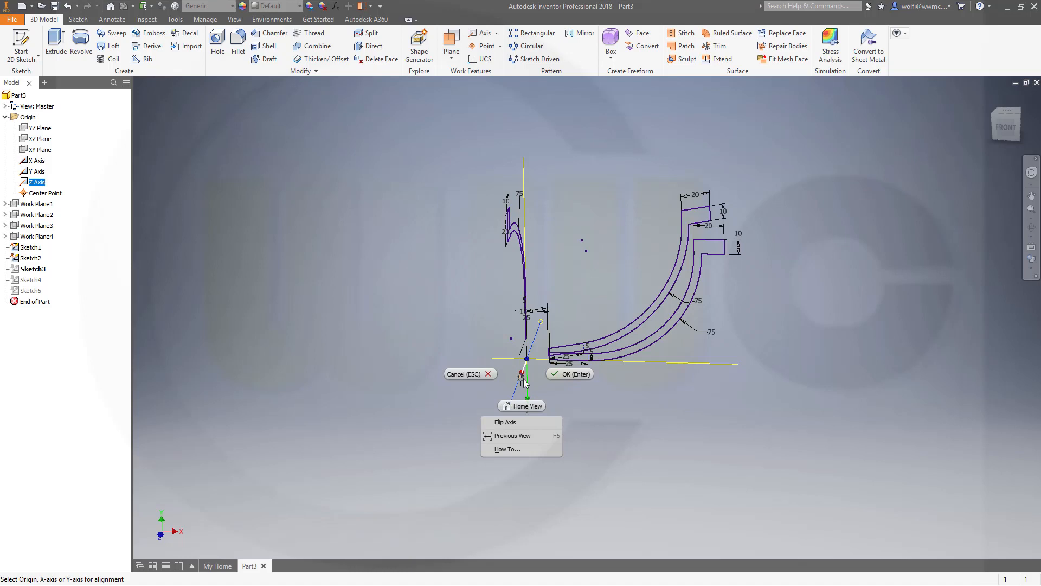
pyautogui.click(506, 422)
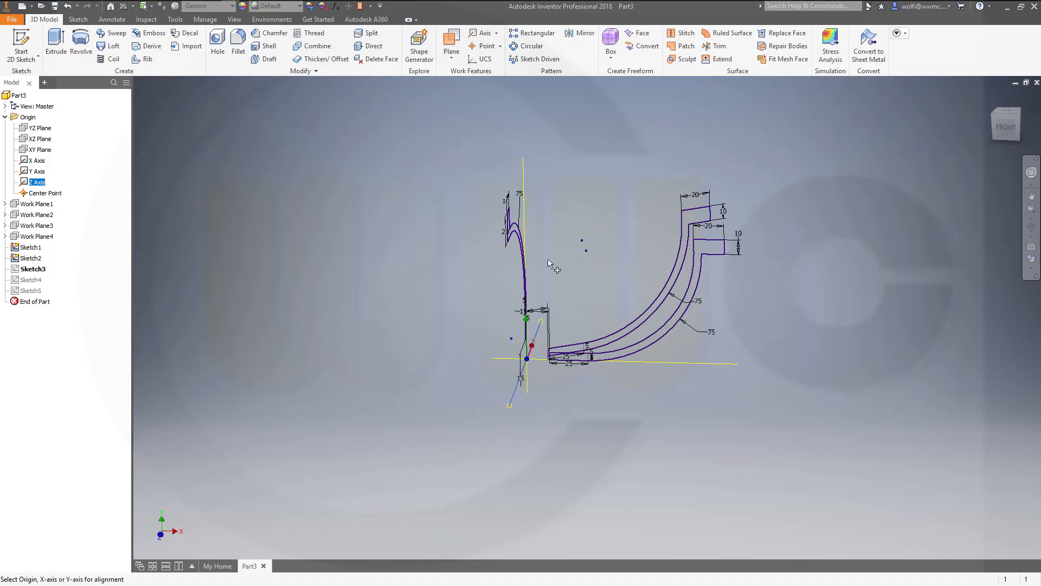
pyautogui.rightClick(383, 187)
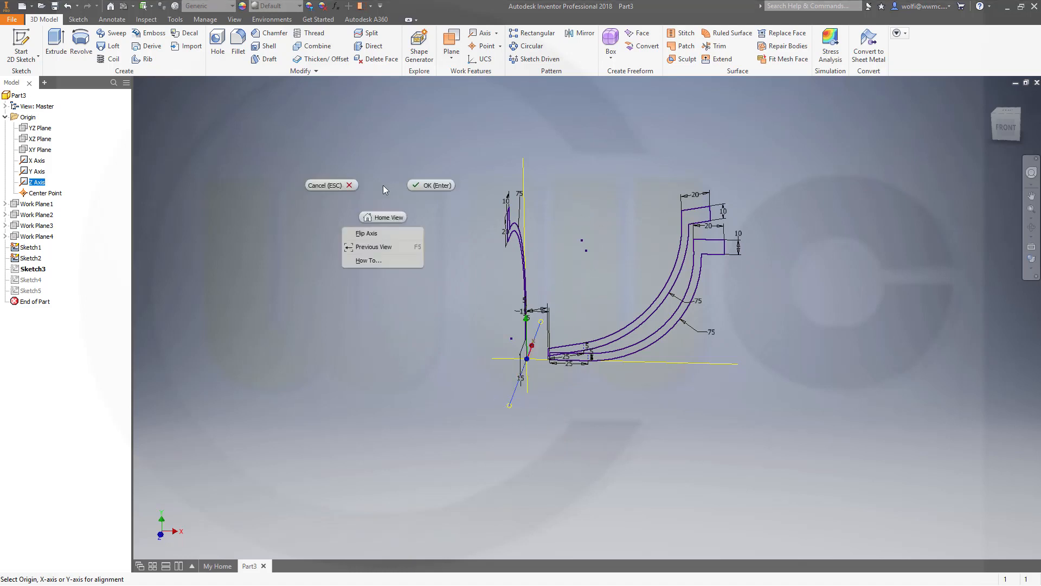
pyautogui.click(440, 186)
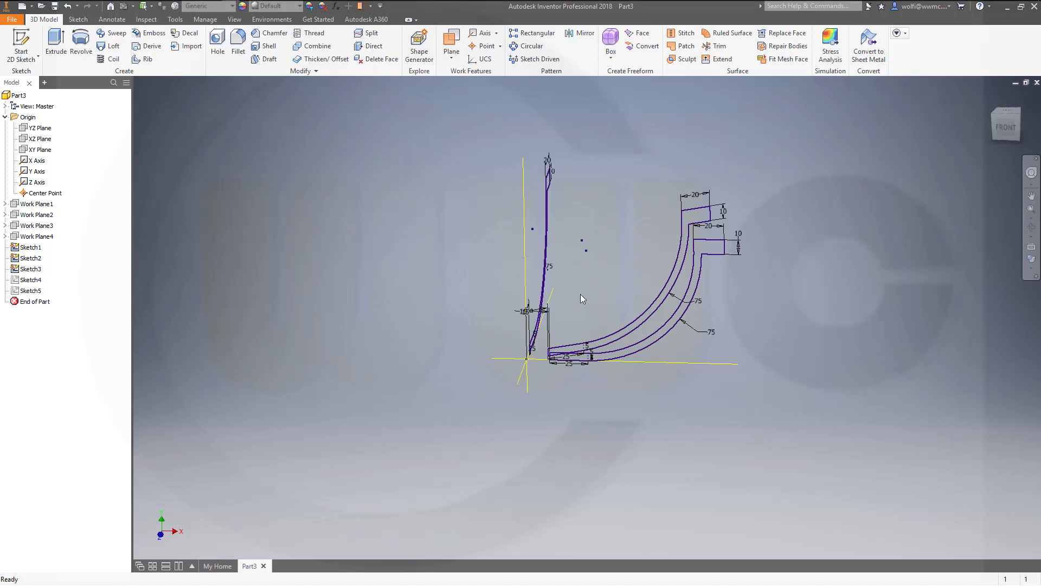
# Show Sketch4 and realign its coordinate system with the X axis along the origin X Axis, flipping the axis direction
pyautogui.press('alt')
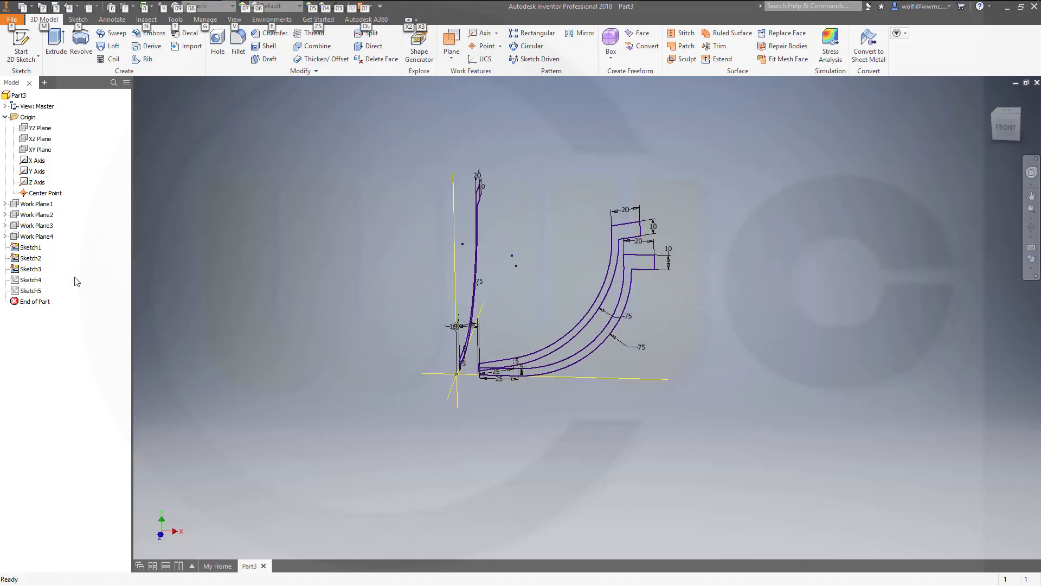
pyautogui.rightClick(39, 280)
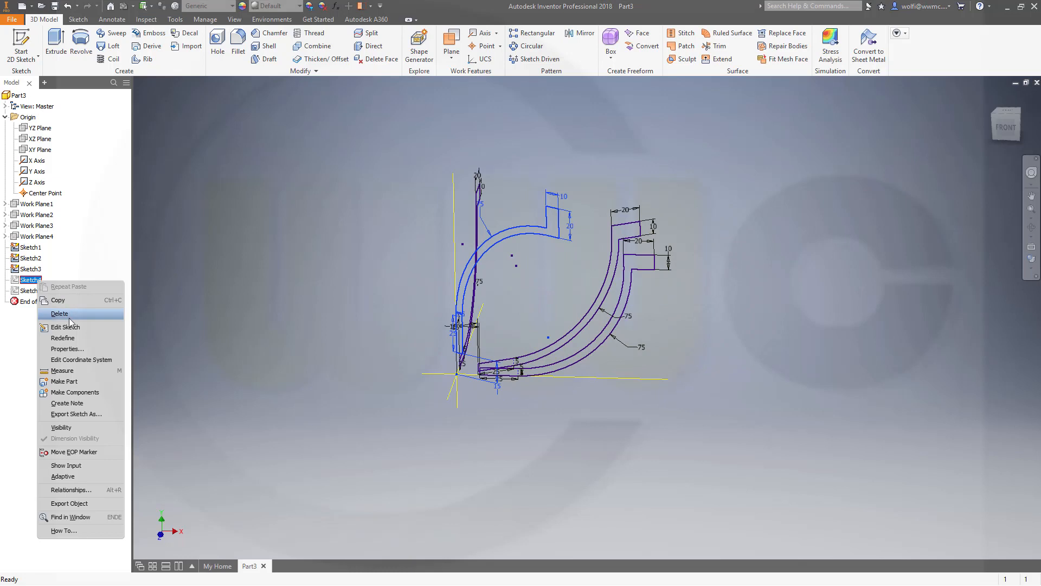
pyautogui.click(128, 422)
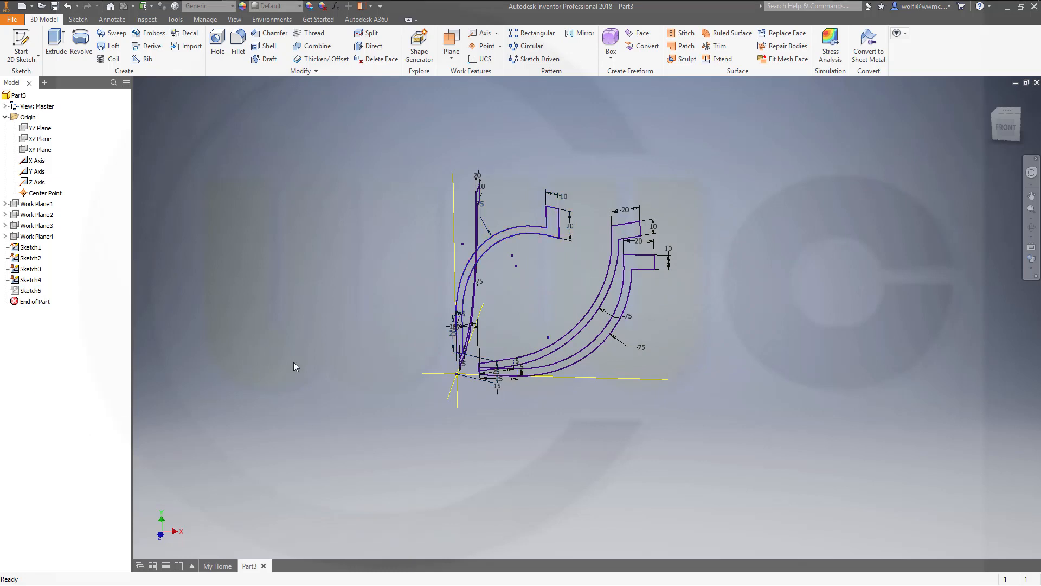
pyautogui.rightClick(37, 280)
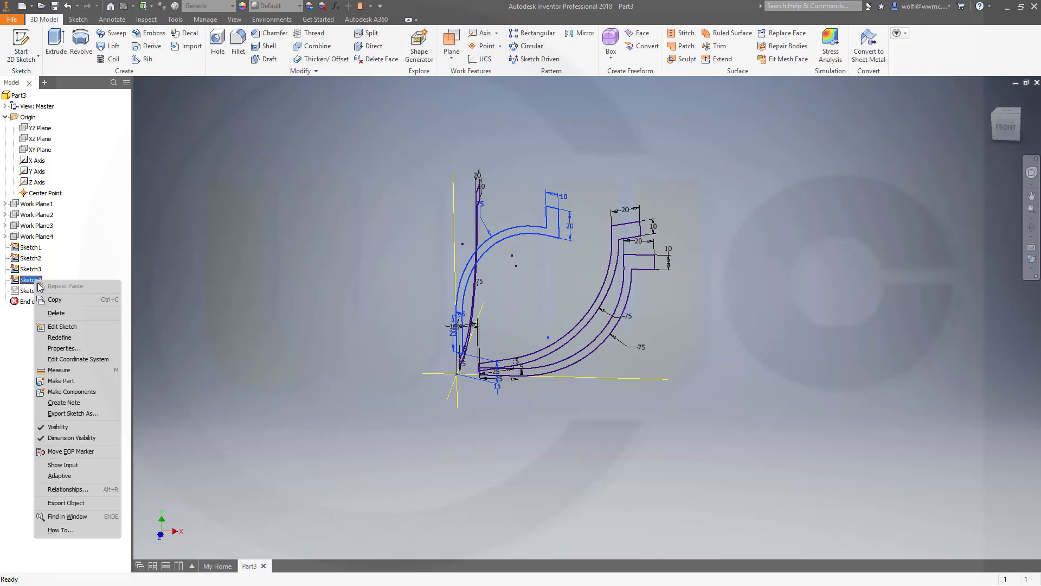
pyautogui.click(81, 359)
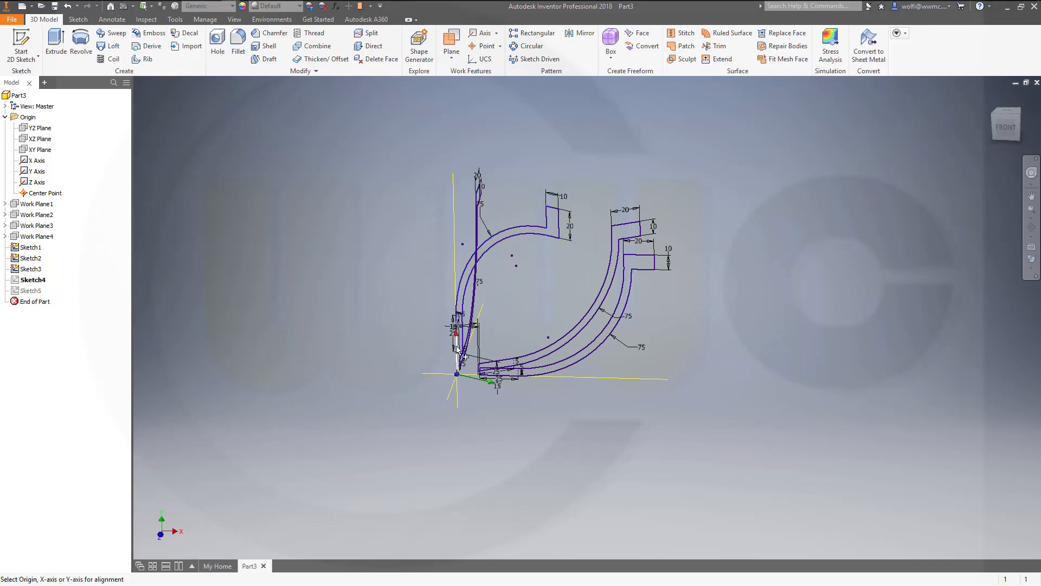
pyautogui.click(457, 349)
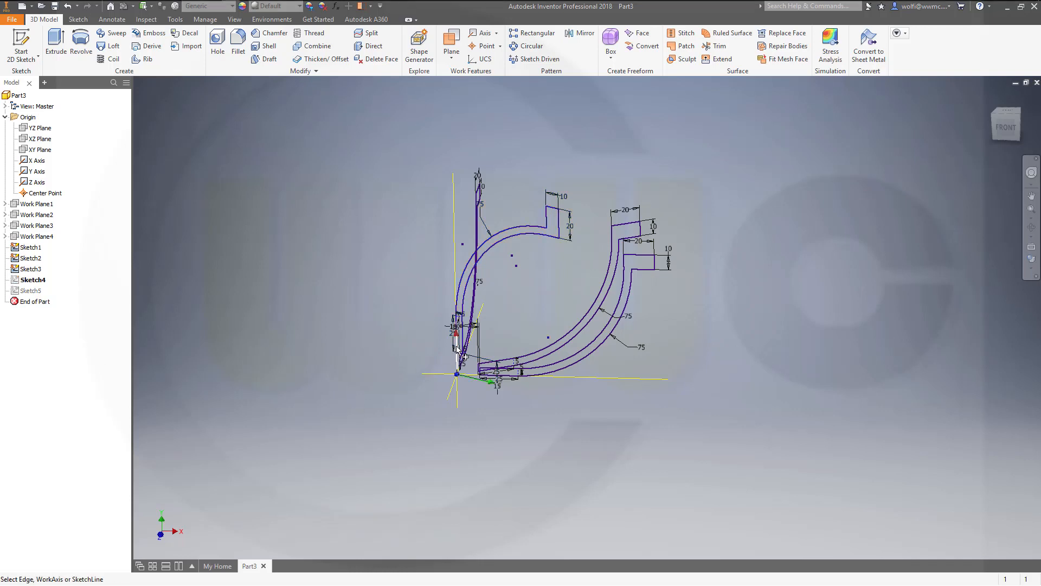
pyautogui.click(434, 374)
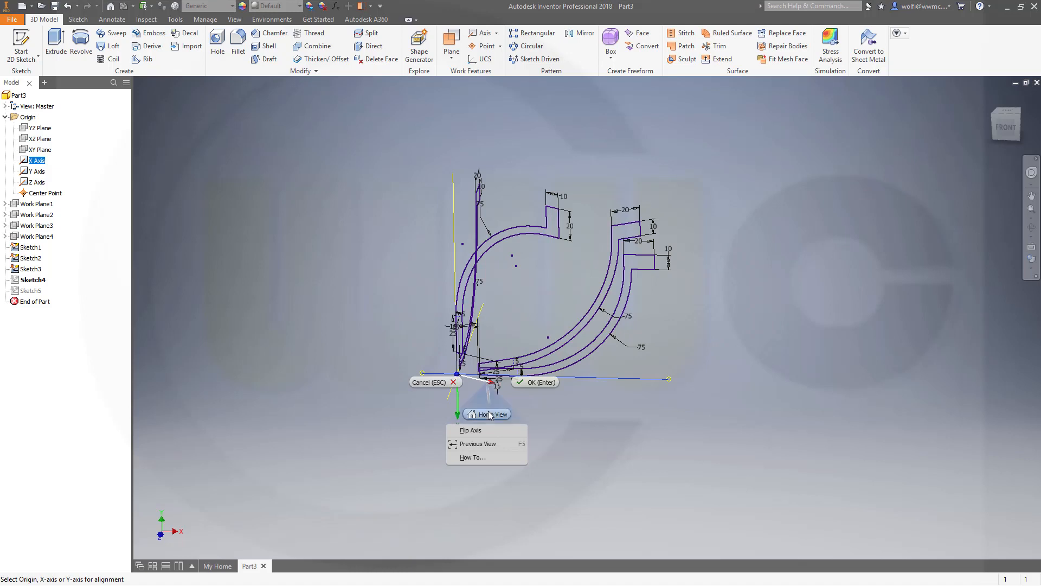
pyautogui.click(471, 430)
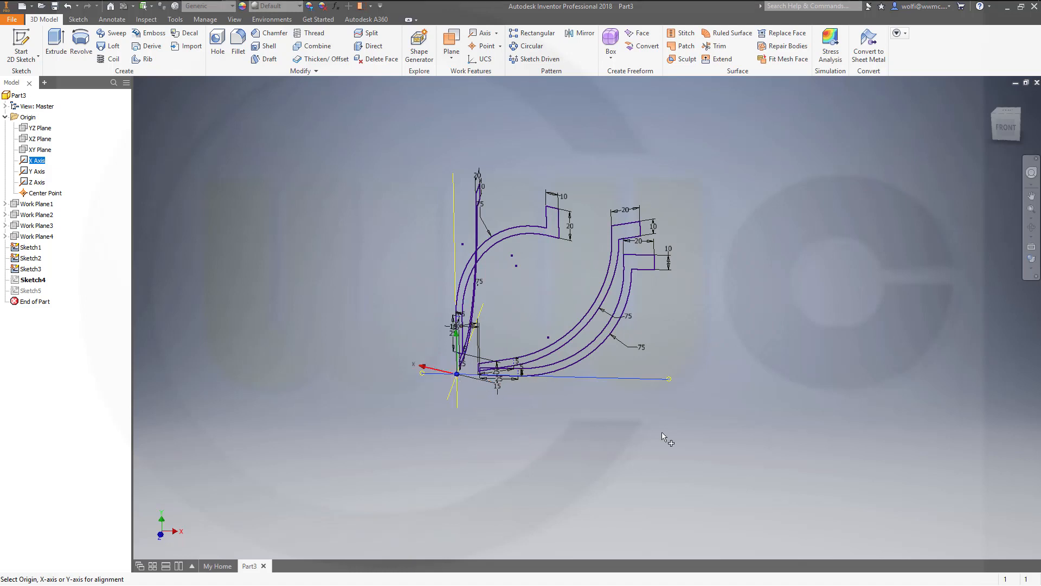
pyautogui.rightClick(292, 319)
pyautogui.click(345, 311)
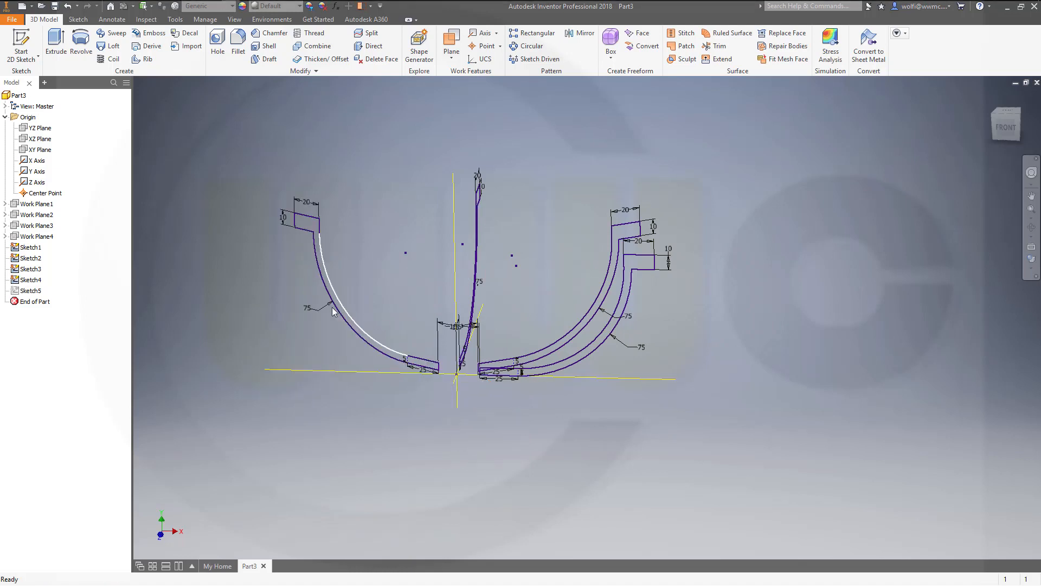
pyautogui.rightClick(31, 291)
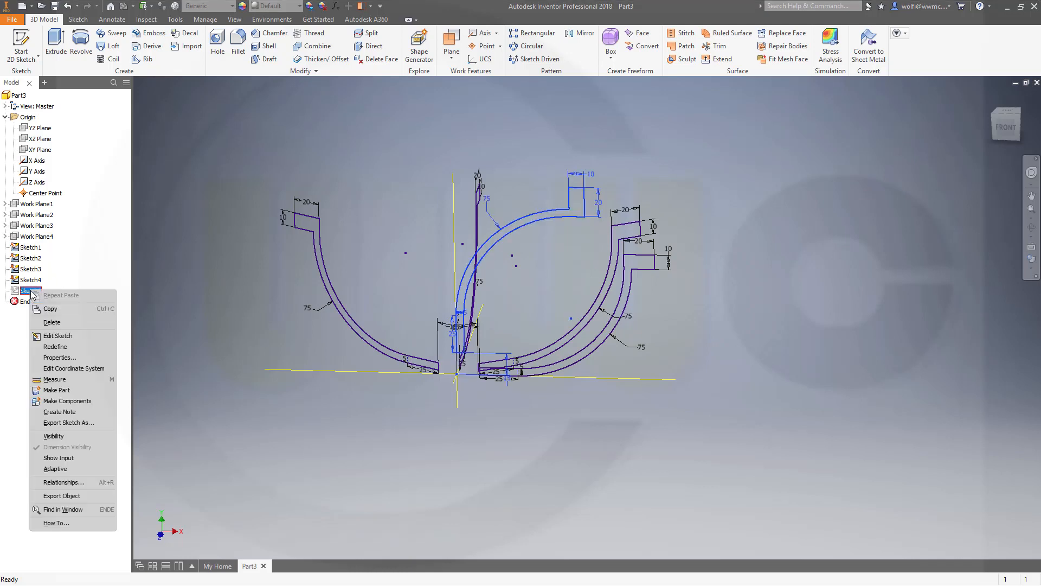
pyautogui.click(74, 368)
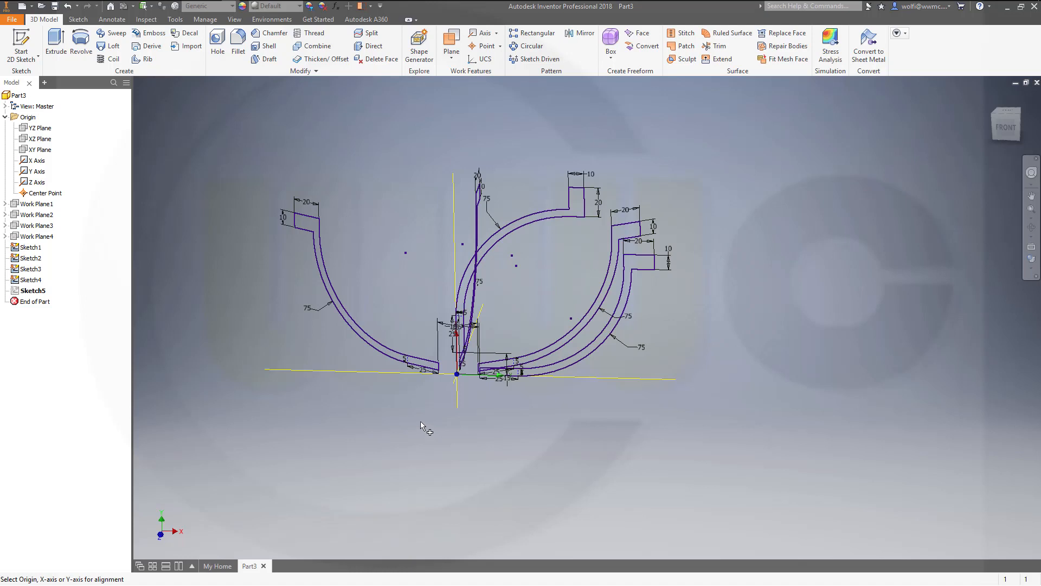
pyautogui.rightClick(27, 291)
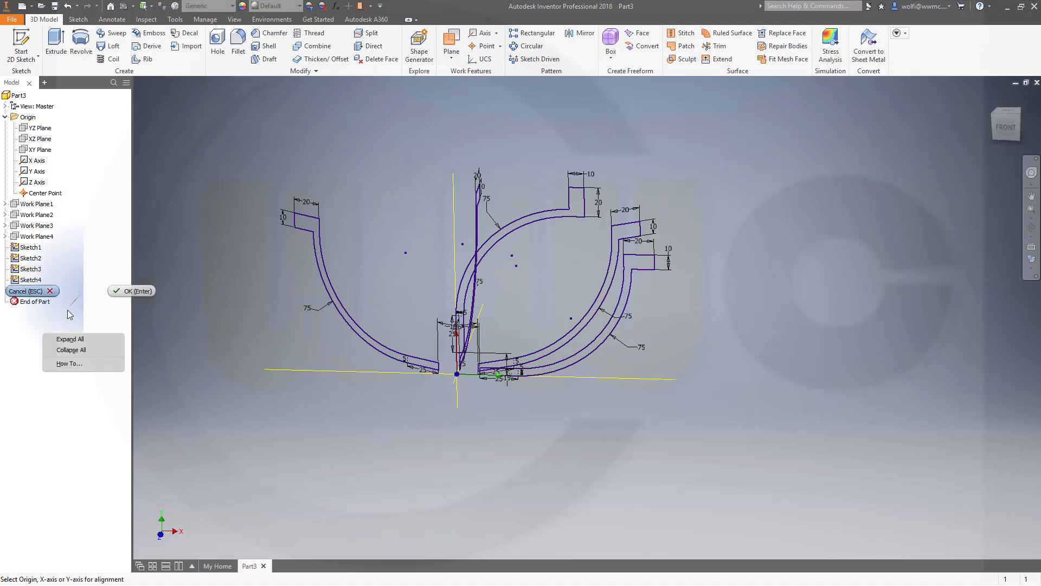
pyautogui.click(153, 247)
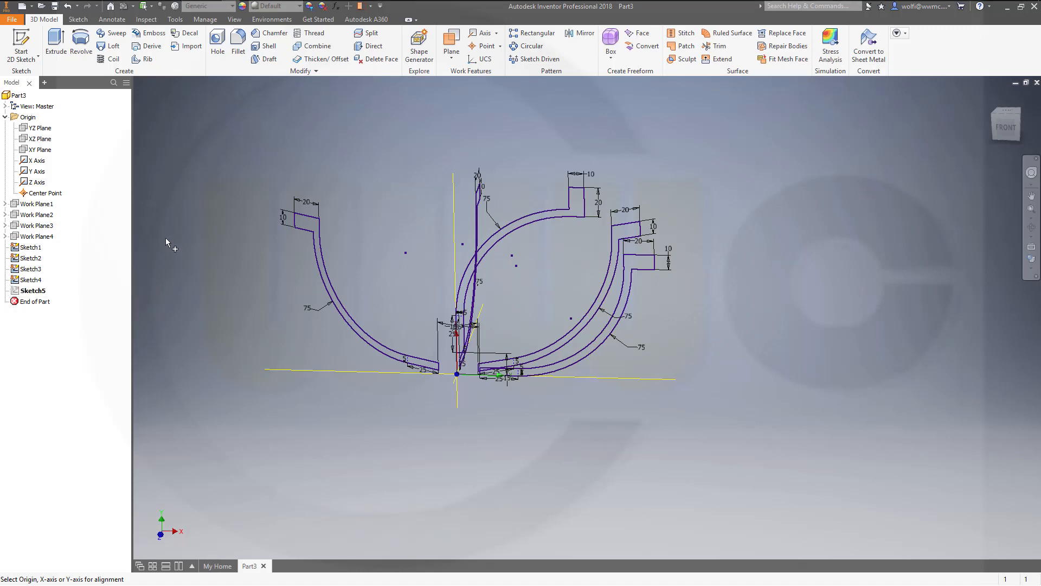
pyautogui.rightClick(189, 268)
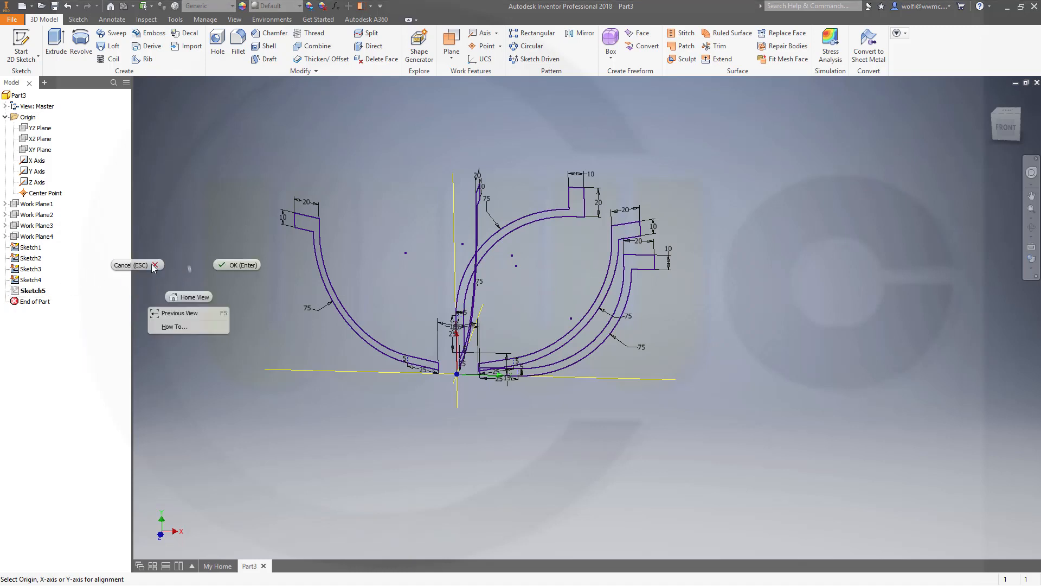
pyautogui.click(130, 262)
# Realign the coordinate system of Sketch5 with its X axis along the origin X Axis, flipping the axis direction
pyautogui.rightClick(31, 291)
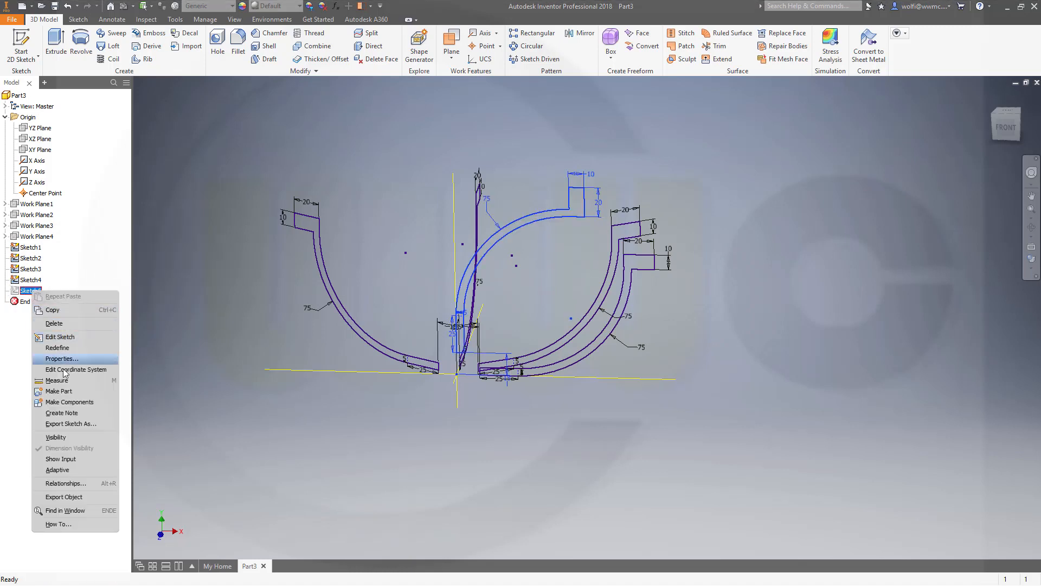
pyautogui.press('Escape')
pyautogui.rightClick(32, 291)
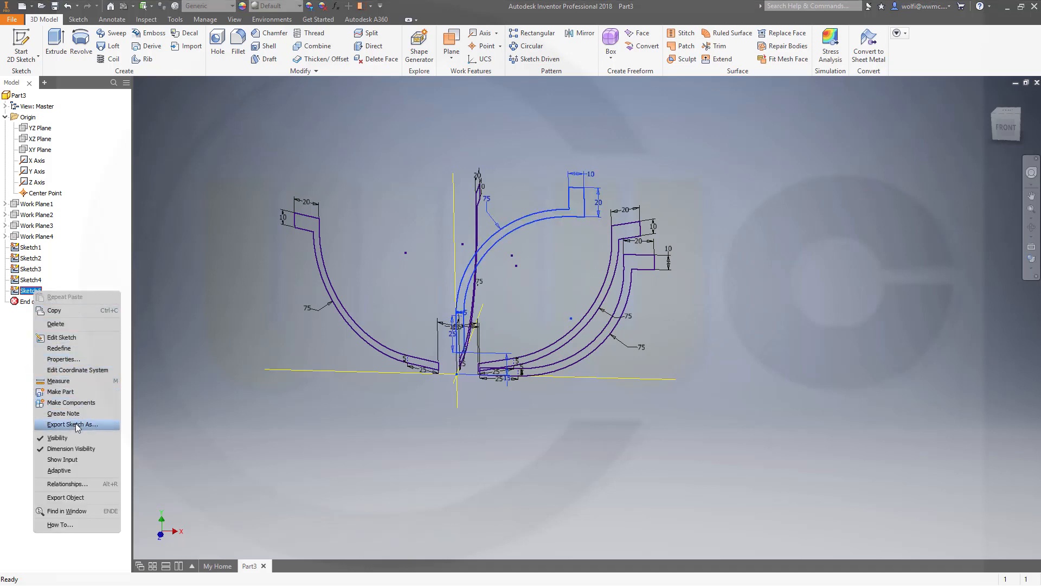
pyautogui.click(76, 369)
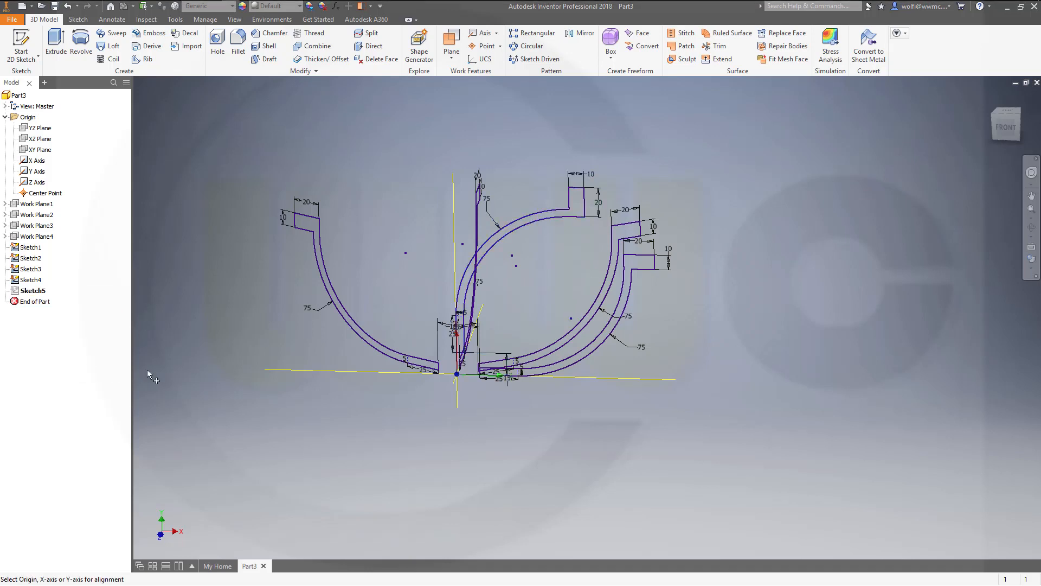
pyautogui.click(450, 336)
pyautogui.click(325, 369)
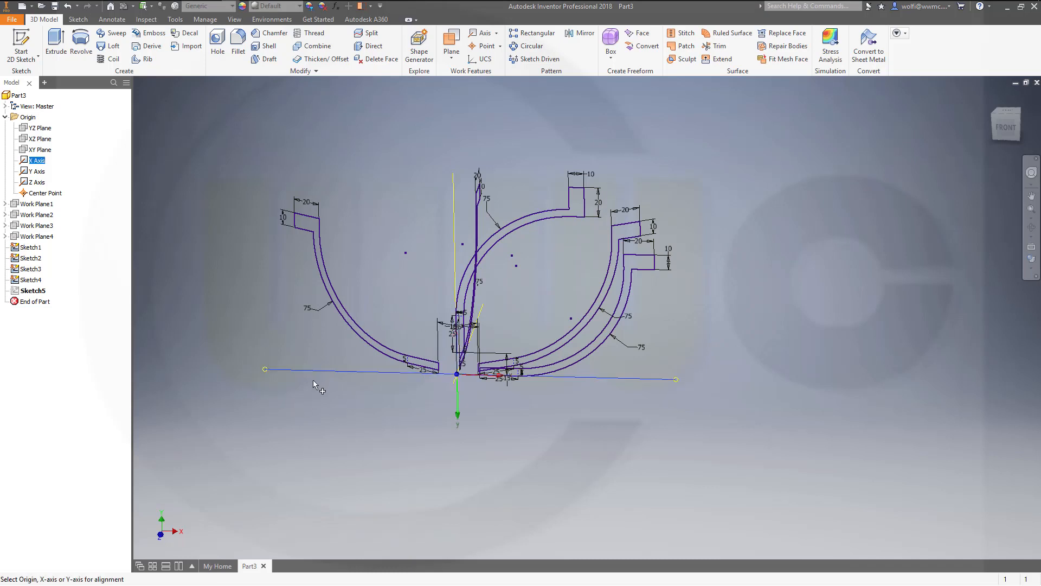
pyautogui.rightClick(498, 376)
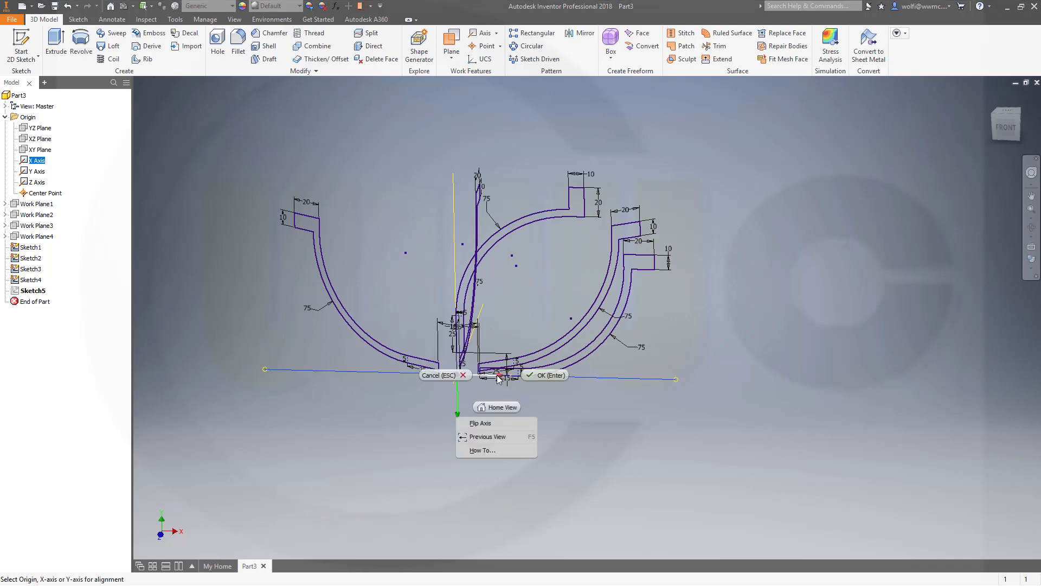
pyautogui.click(484, 424)
pyautogui.rightClick(212, 322)
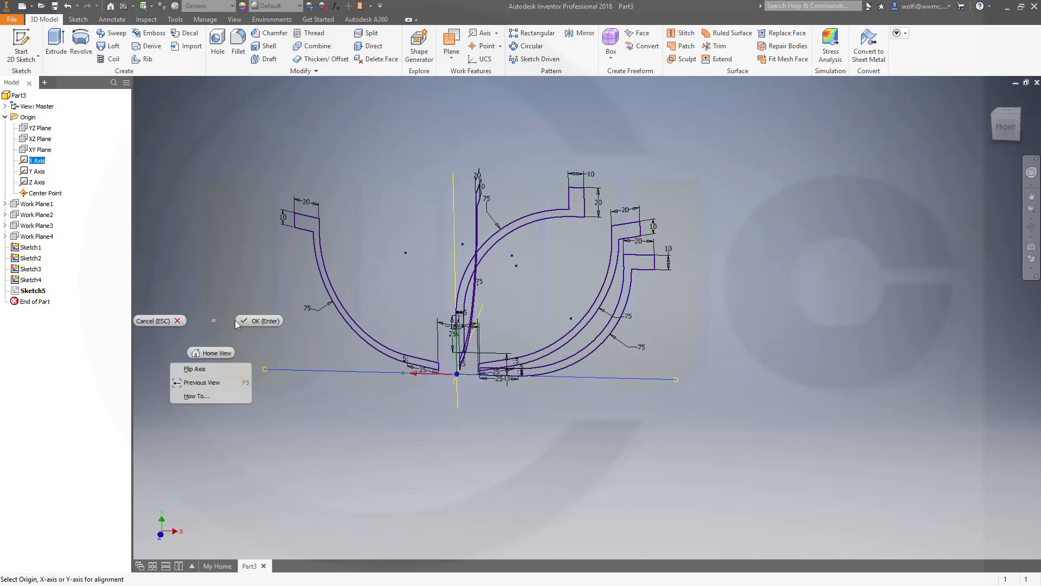
pyautogui.click(260, 321)
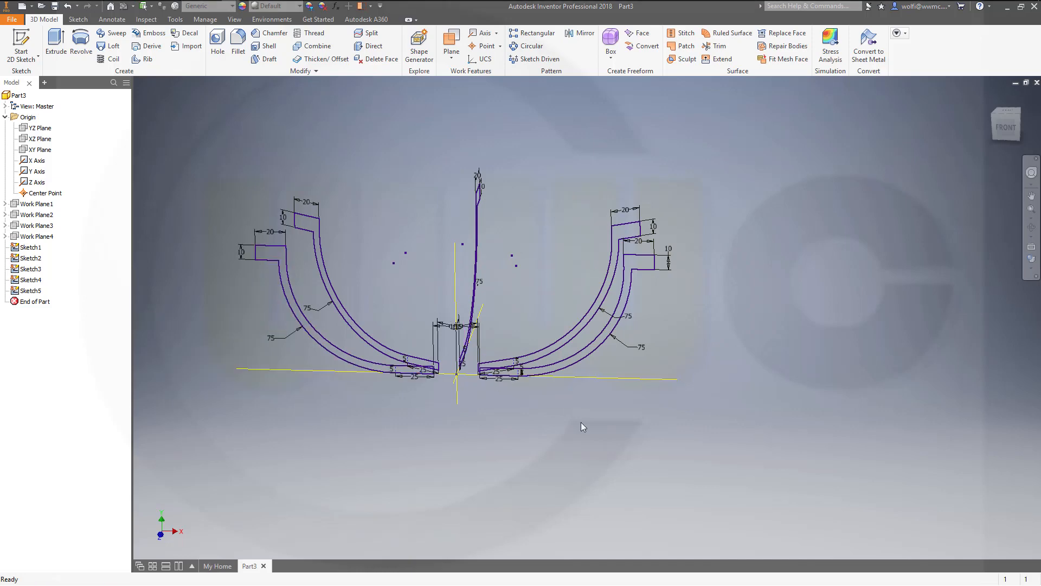
# Turn off the object visibility of origin planes, origin axes and user work planes
pyautogui.moveTo(545, 438)
pyautogui.mouseDown(button='middle')
pyautogui.moveTo(516, 449)
pyautogui.moveTo(577, 418)
pyautogui.moveTo(571, 449)
pyautogui.moveTo(532, 442)
pyautogui.mouseUp(button='middle')
pyautogui.moveTo(596, 416); pyautogui.dragTo(554, 456, button='middle')
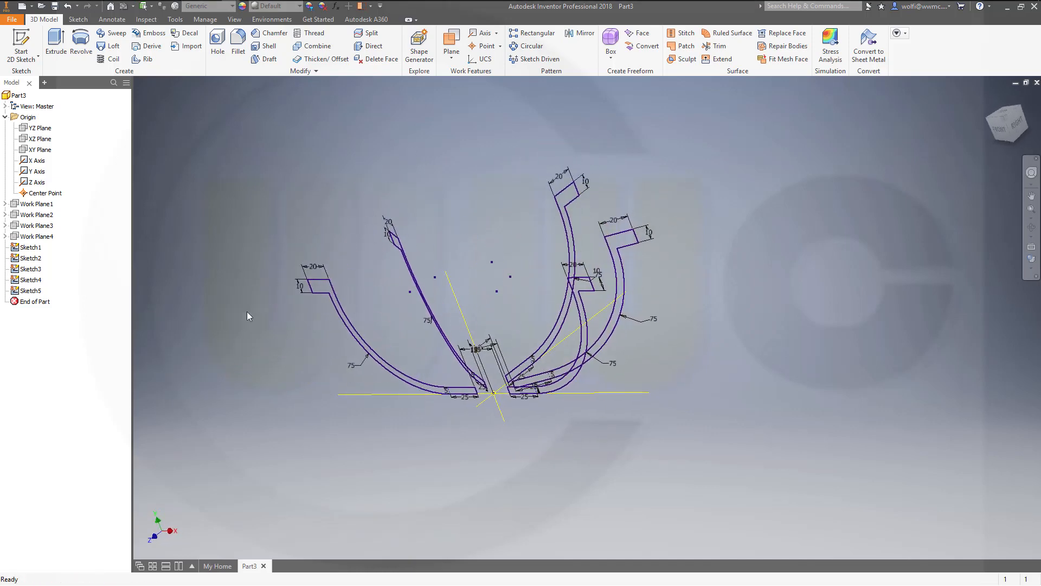
pyautogui.click(372, 9)
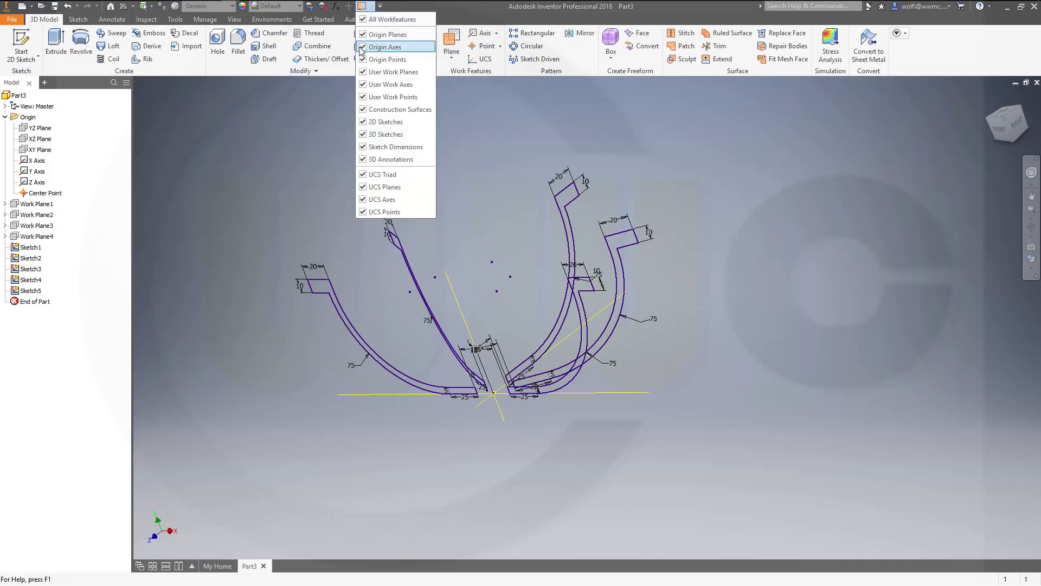
pyautogui.click(366, 49)
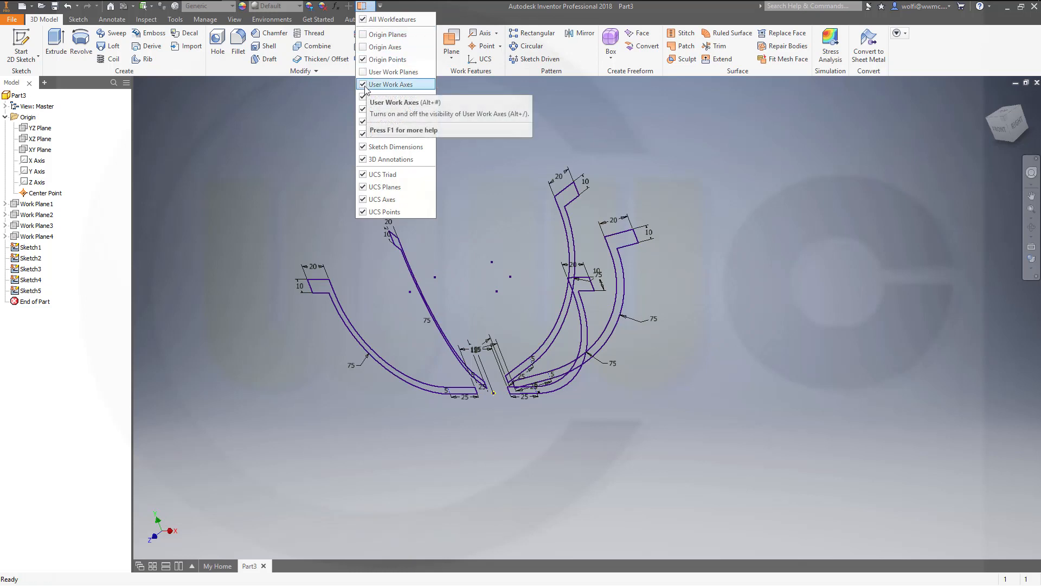
pyautogui.click(493, 154)
# Set the rim flange width of the middle profile, Sketch3, to 10 mm
pyautogui.moveTo(642, 277); pyautogui.dragTo(609, 343, button='middle')
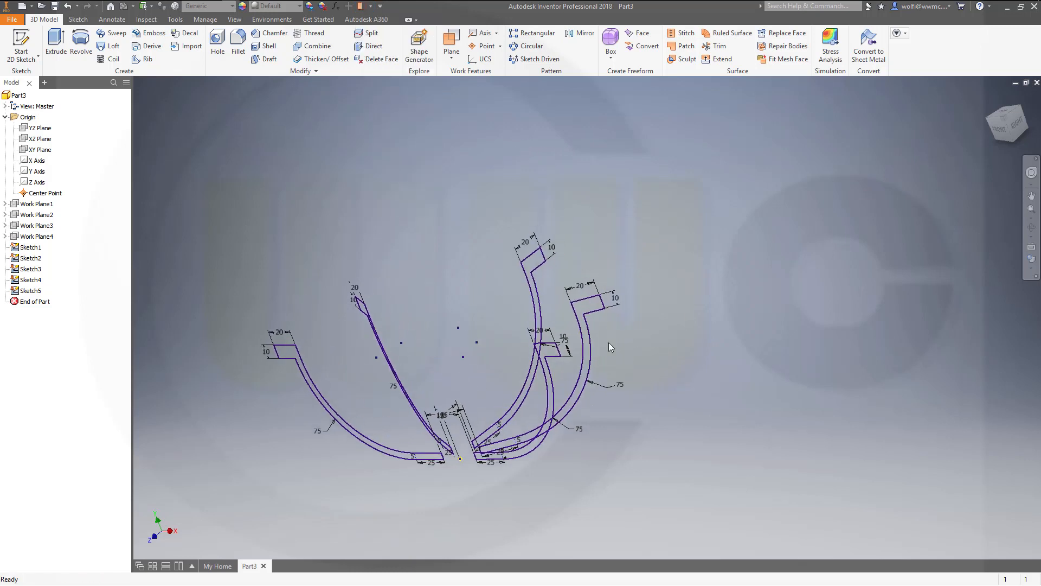
pyautogui.doubleClick(530, 254)
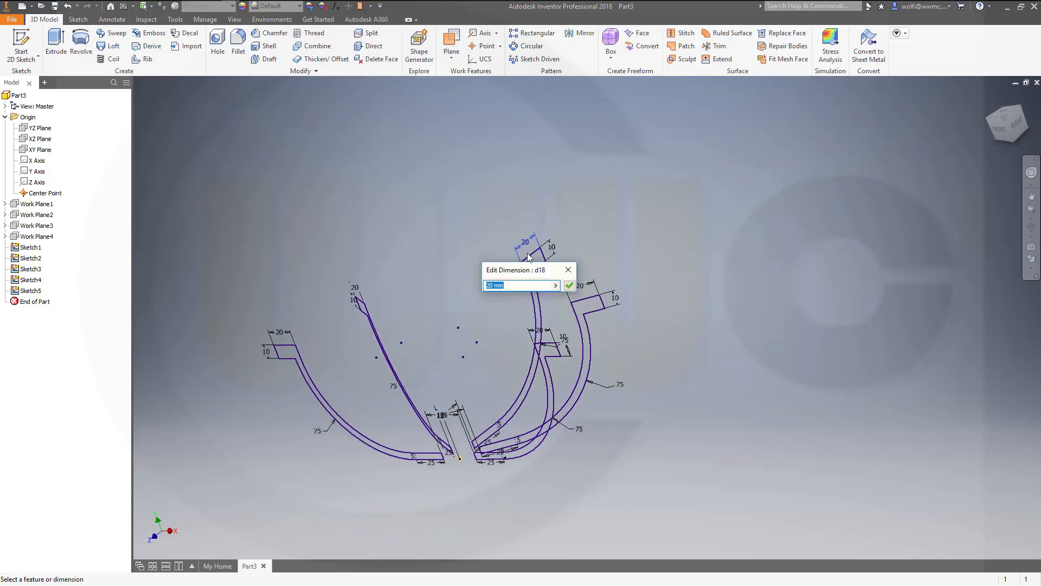
pyautogui.write('10')
pyautogui.press('Return')
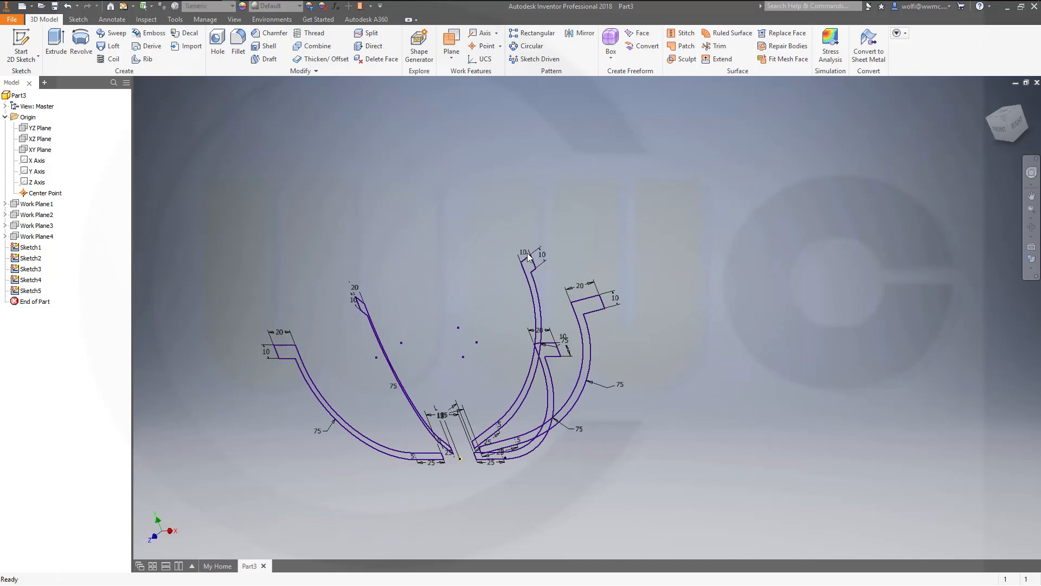
# Set the arc radius of the middle profile, Sketch3, to 120 mm
pyautogui.scroll(-3, 521, 411)
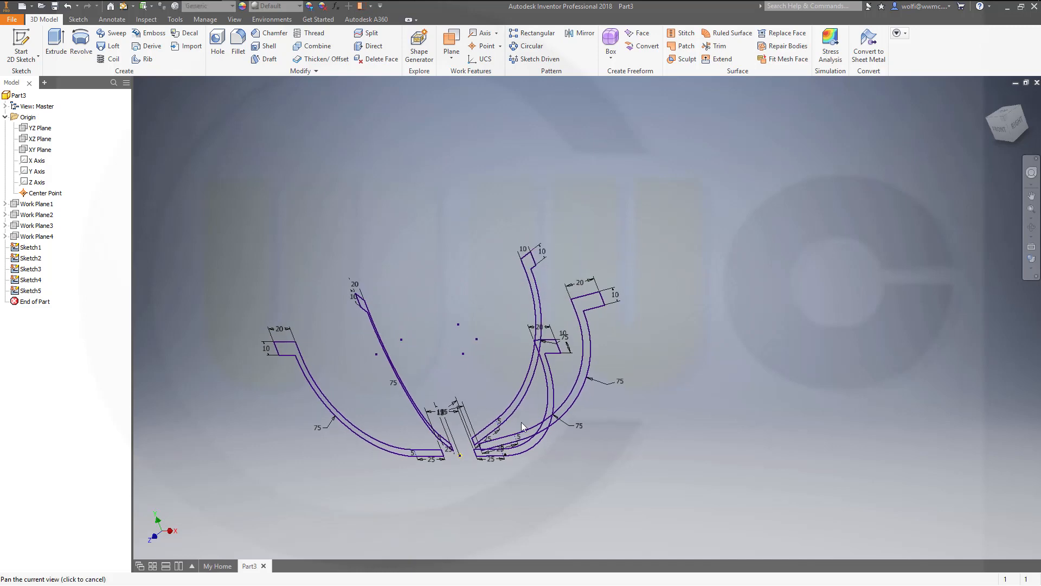
pyautogui.scroll(5, 518, 422)
pyautogui.moveTo(547, 392)
pyautogui.mouseDown(button='middle')
pyautogui.moveTo(537, 476)
pyautogui.moveTo(521, 326)
pyautogui.mouseUp(button='middle')
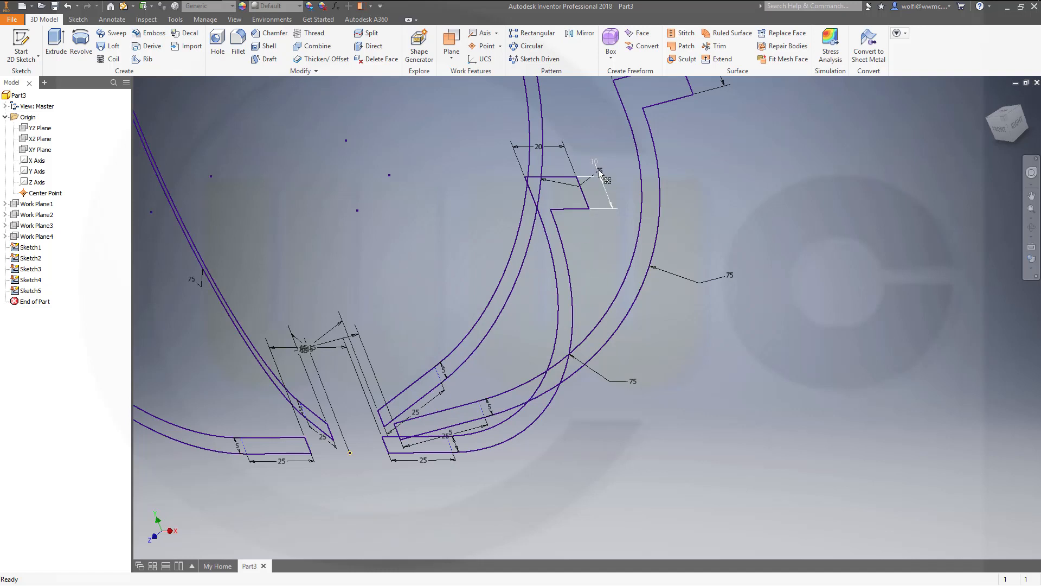
pyautogui.click(584, 189)
pyautogui.doubleClick(585, 187)
pyautogui.write('10')
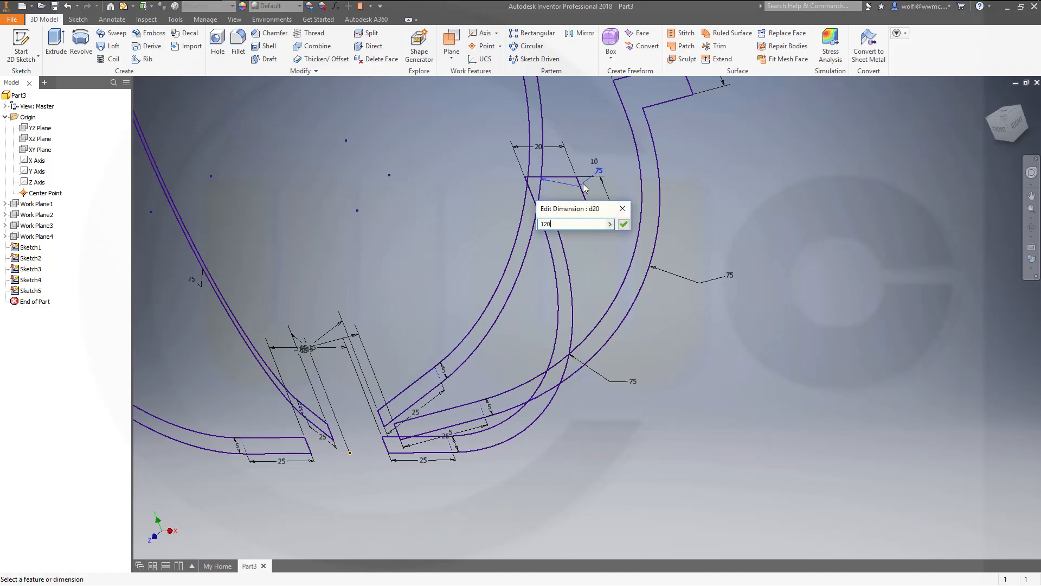
pyautogui.press('Return')
# Start a solid Loft through the five profiles in order, from Sketch1 to Sketch5
pyautogui.scroll(-2, 434, 211)
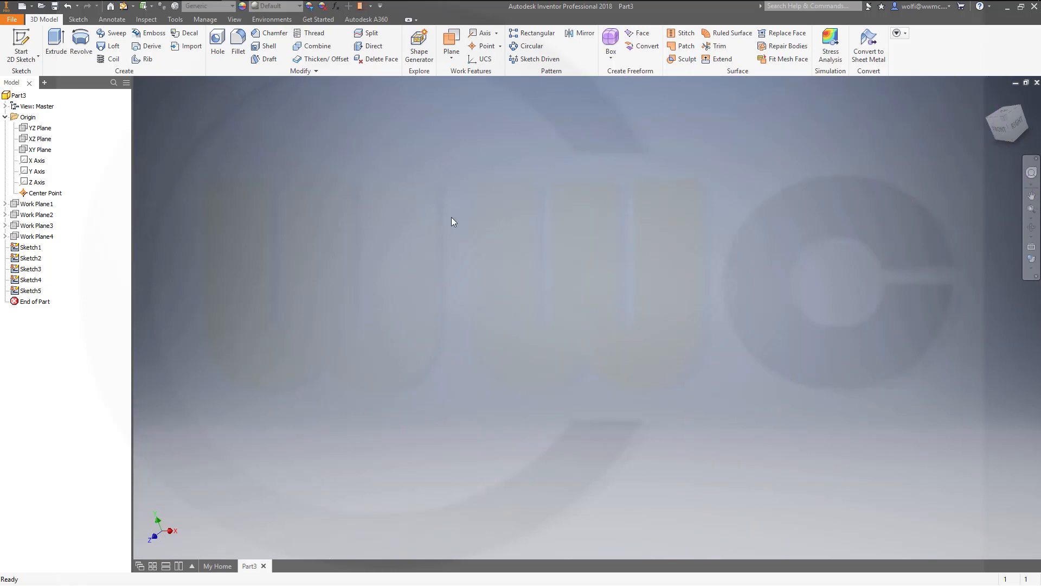
pyautogui.moveTo(476, 203)
pyautogui.mouseDown(button='middle')
pyautogui.moveTo(521, 210)
pyautogui.moveTo(600, 250)
pyautogui.mouseUp(button='middle')
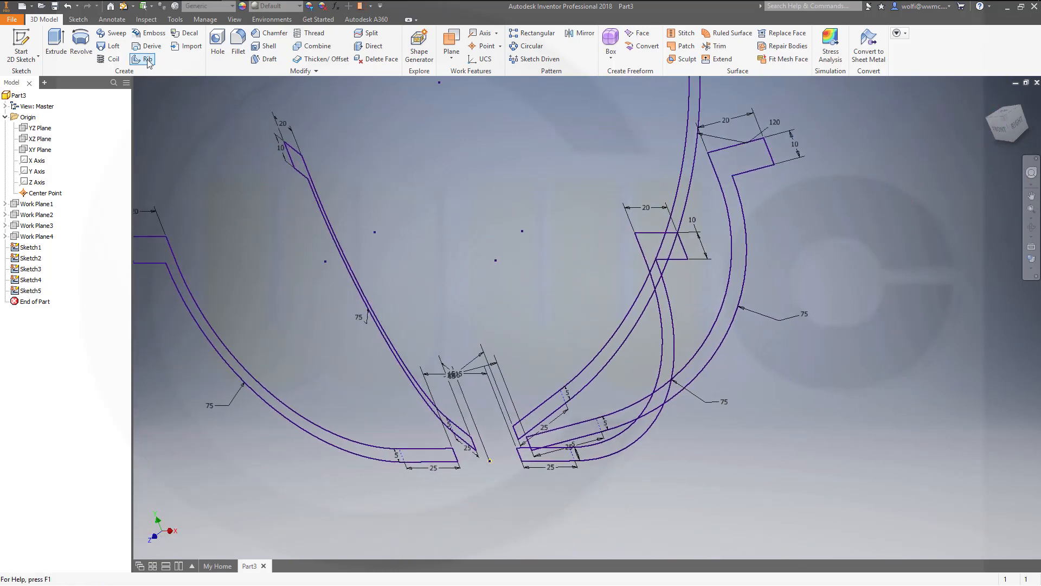
pyautogui.click(111, 46)
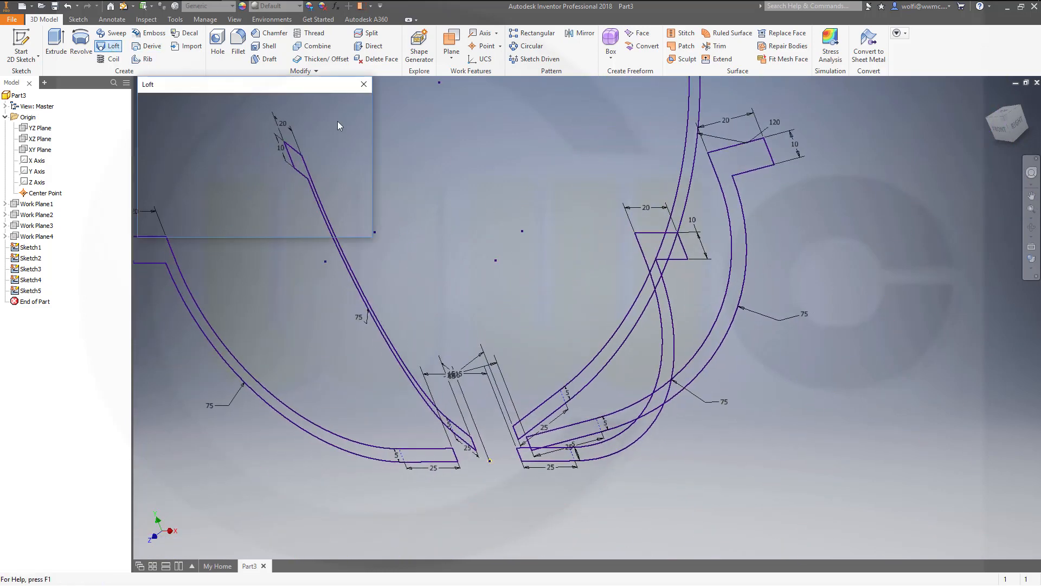
pyautogui.click(645, 420)
pyautogui.click(697, 360)
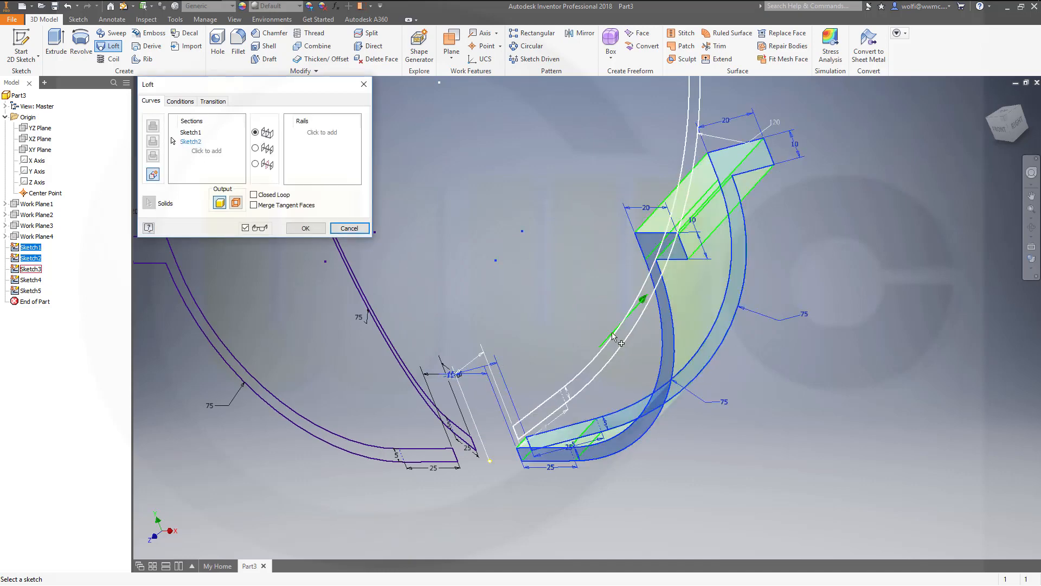
pyautogui.click(594, 356)
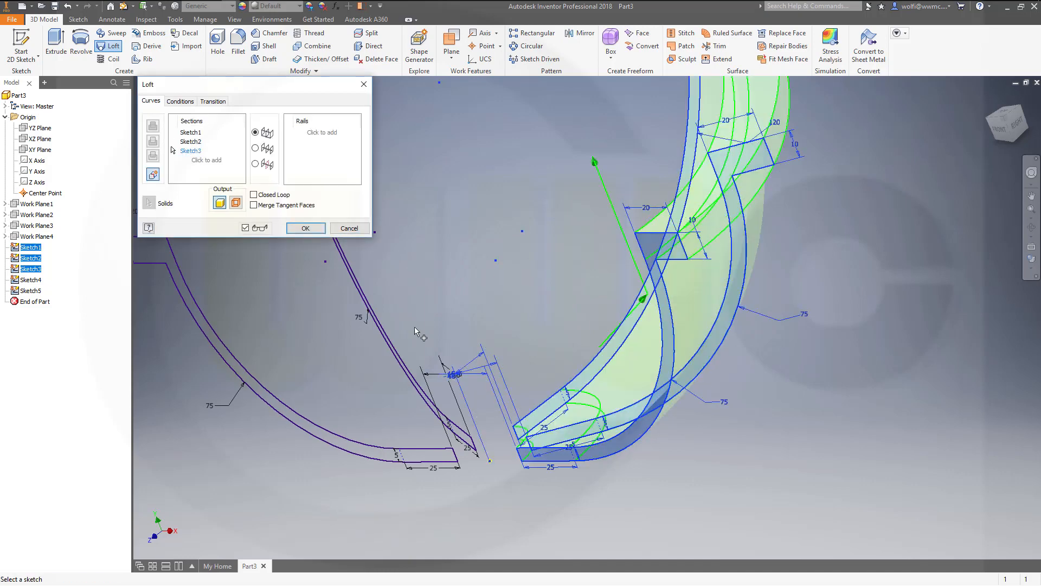
pyautogui.click(366, 304)
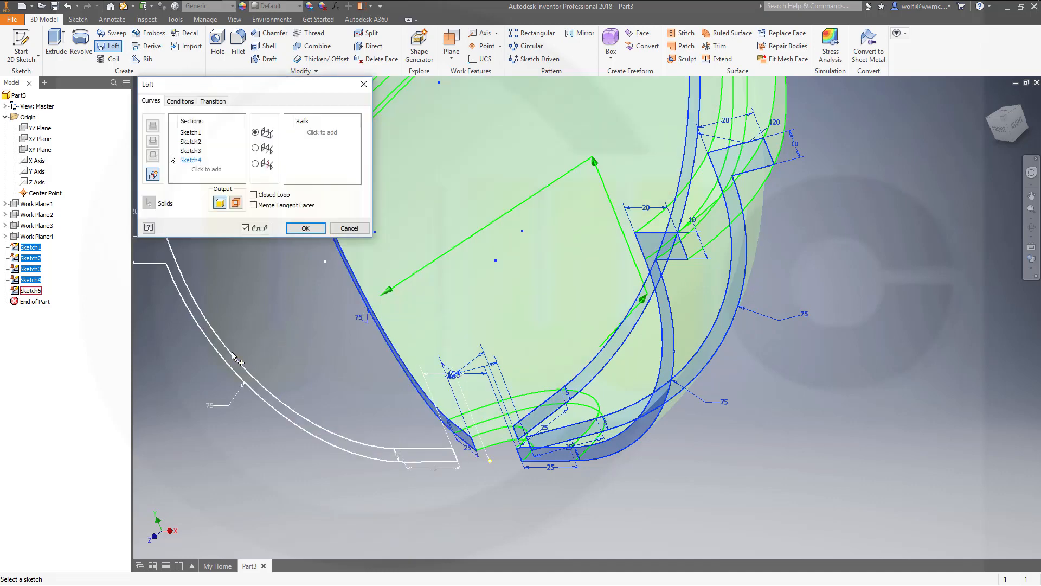
pyautogui.click(325, 331)
pyautogui.scroll(2, 569, 290)
pyautogui.scroll(-5, 632, 293)
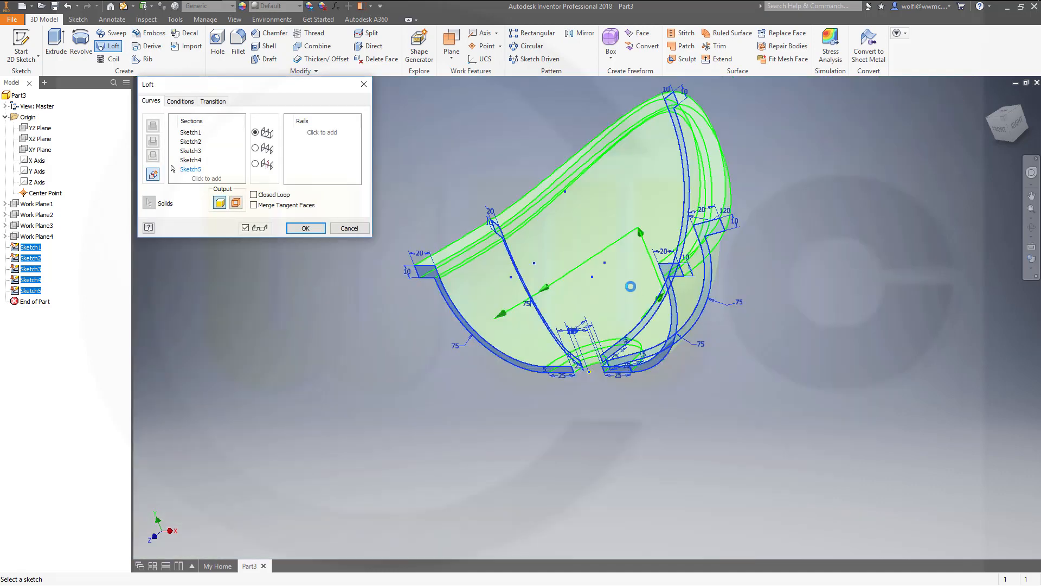
pyautogui.keyDown('shift'); pyautogui.moveTo(716, 224); pyautogui.dragTo(705, 309, button='middle'); pyautogui.keyUp('shift')
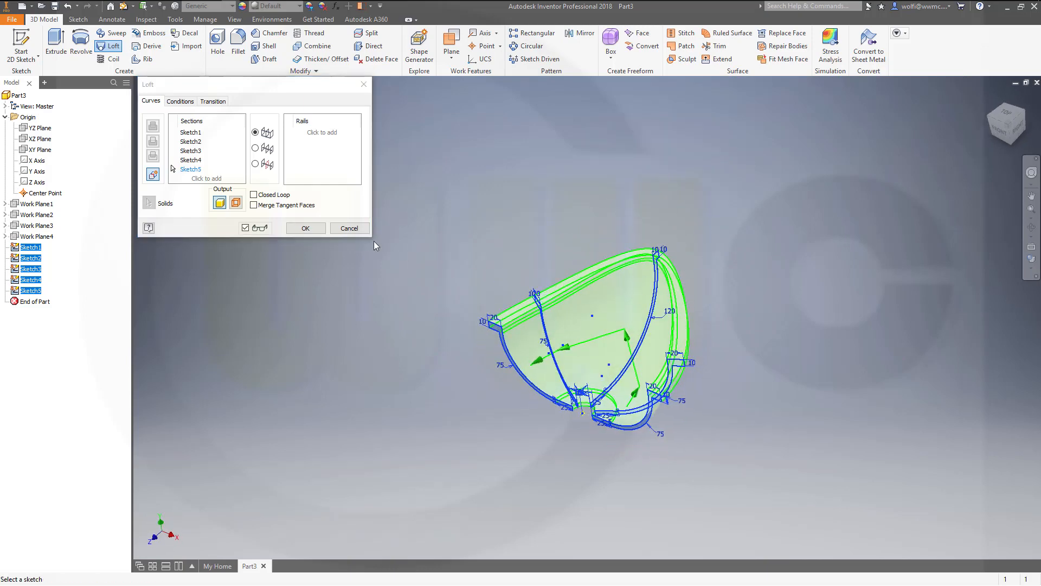
# Apply a Direction Condition to the Sketch1 and Sketch5 end sections and create the loft
pyautogui.click(180, 101)
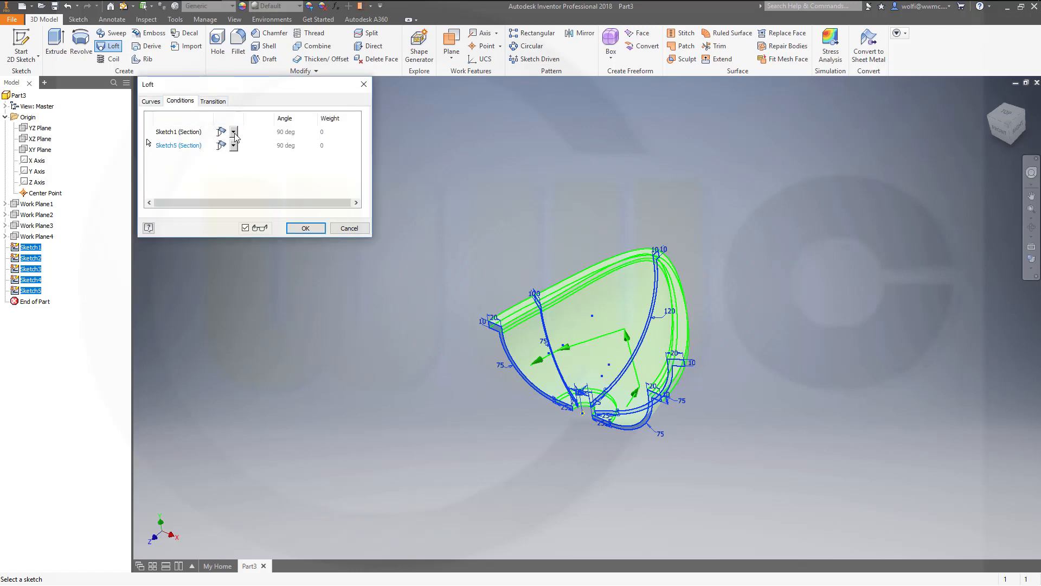
pyautogui.click(235, 134)
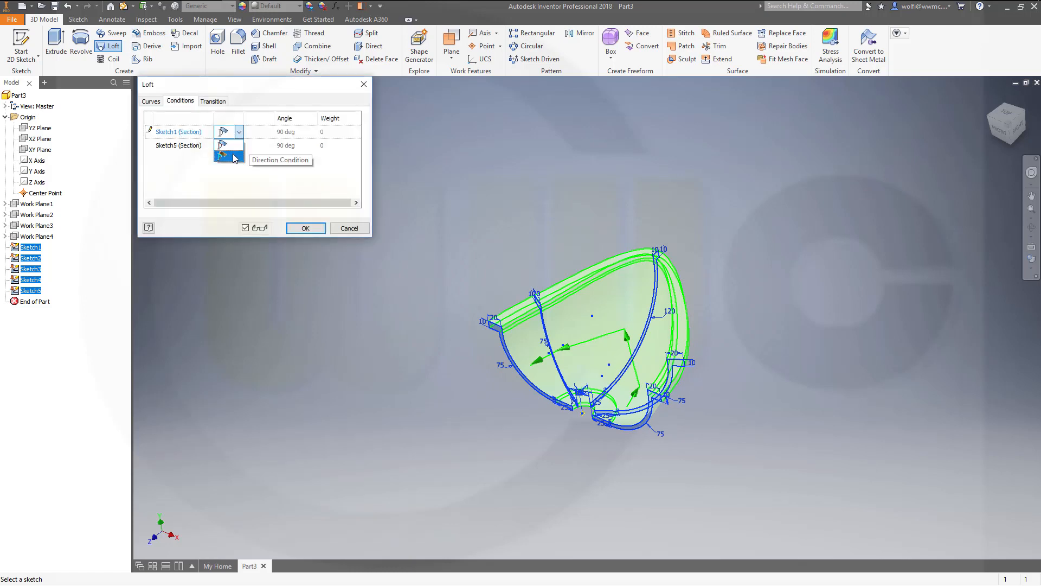
pyautogui.click(233, 155)
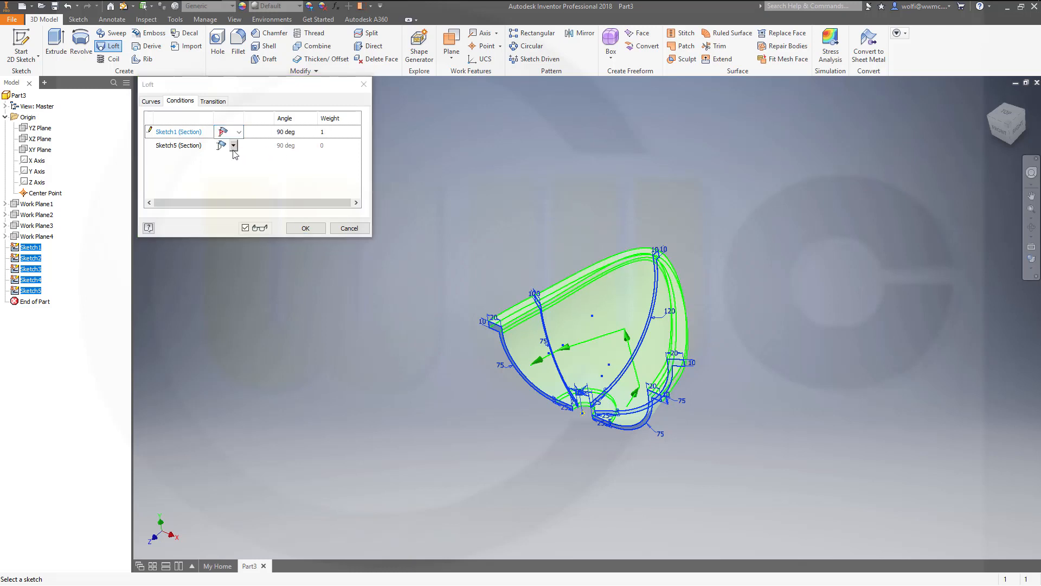
pyautogui.click(233, 146)
pyautogui.click(230, 164)
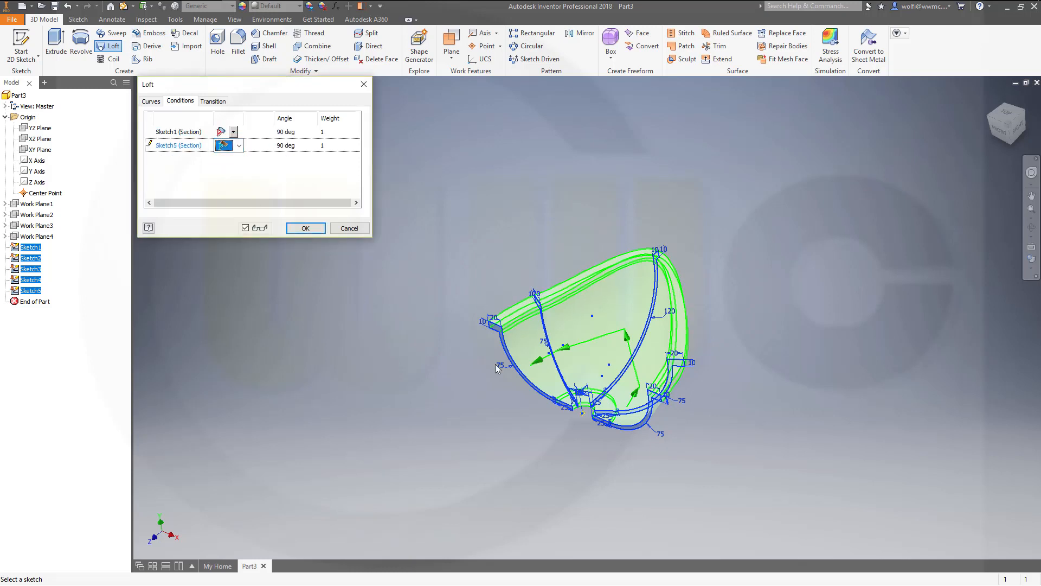
pyautogui.click(307, 230)
pyautogui.moveTo(524, 252); pyautogui.dragTo(513, 238, button='middle')
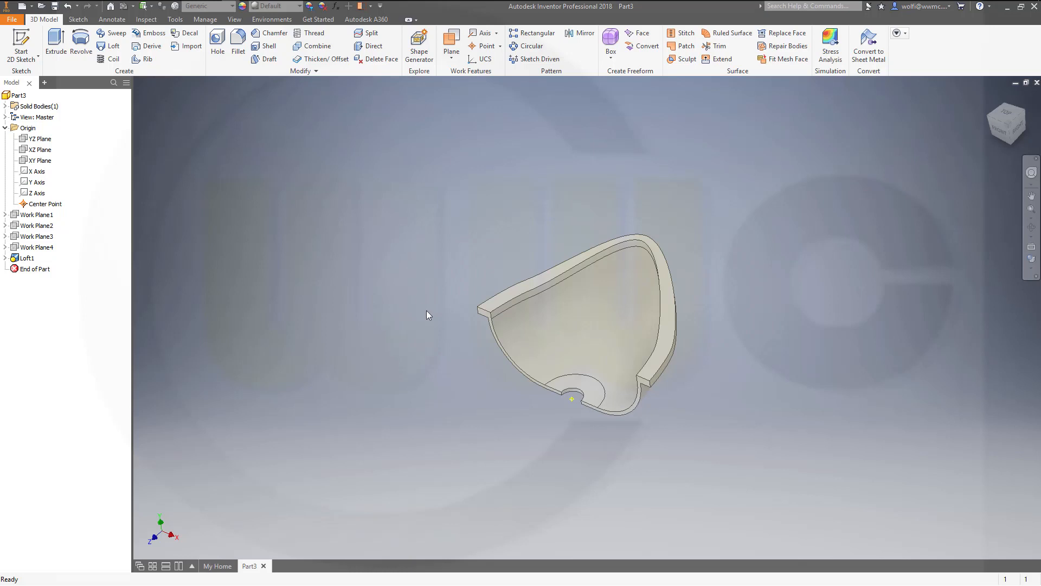
pyautogui.scroll(-3, 581, 382)
pyautogui.scroll(3, 594, 383)
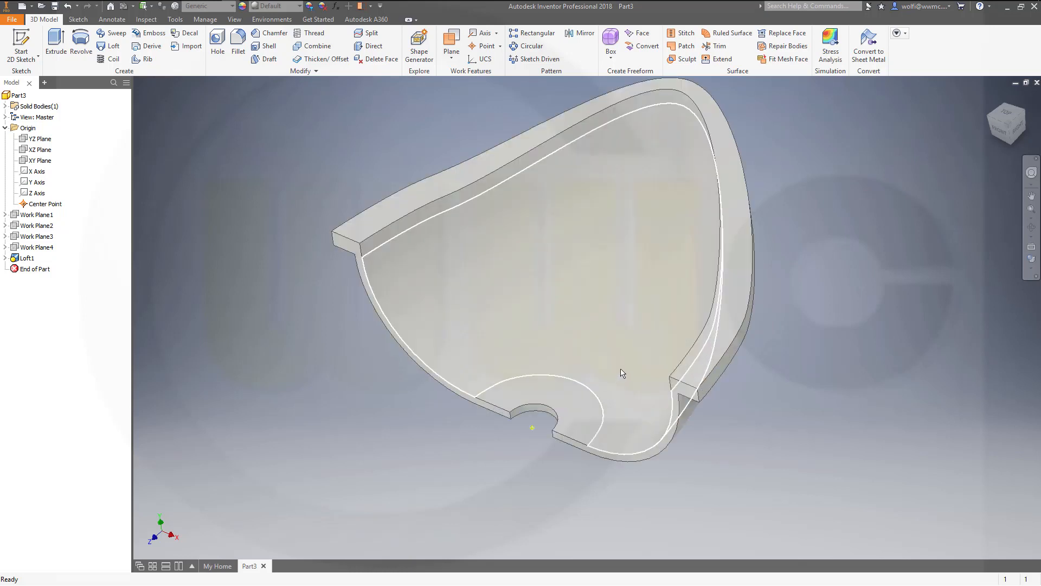
pyautogui.scroll(-2, 591, 380)
pyautogui.scroll(2, 591, 380)
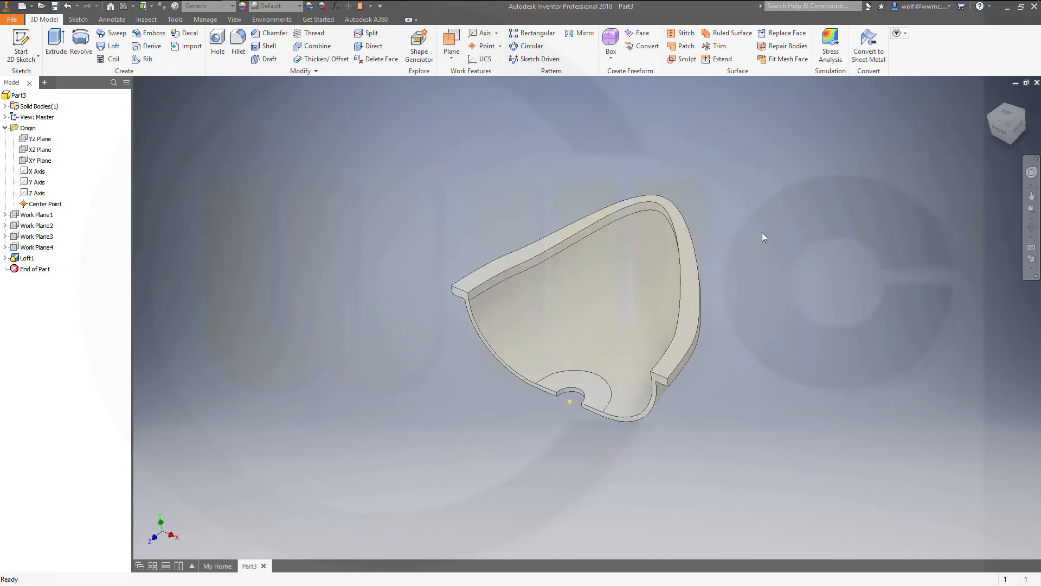